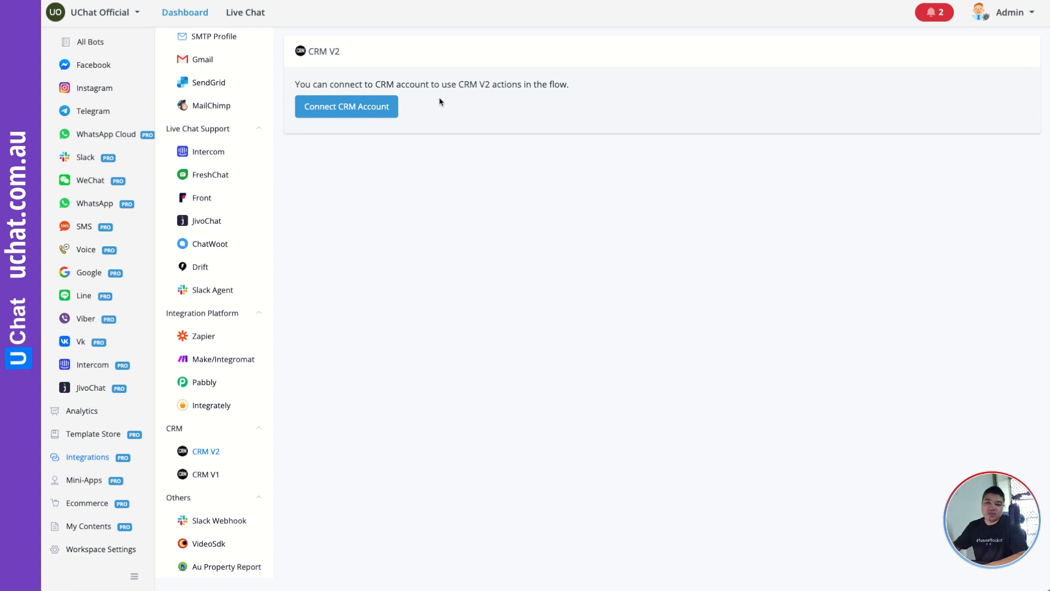
# Start Connect CRM Account and sign into GoHighLevel with the account e-mail and password
pyautogui.click(360, 109)
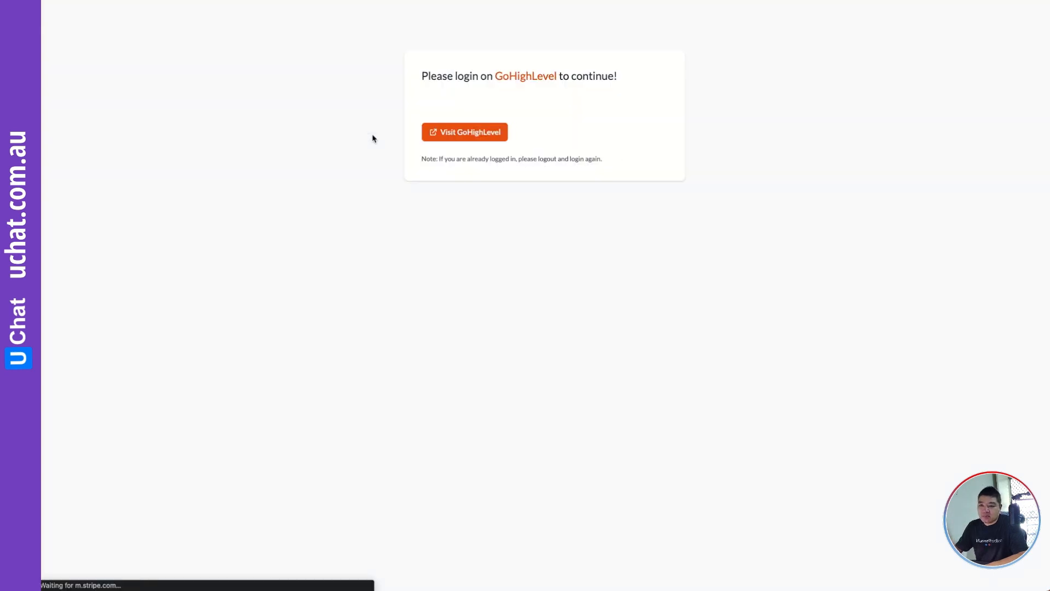
pyautogui.click(463, 133)
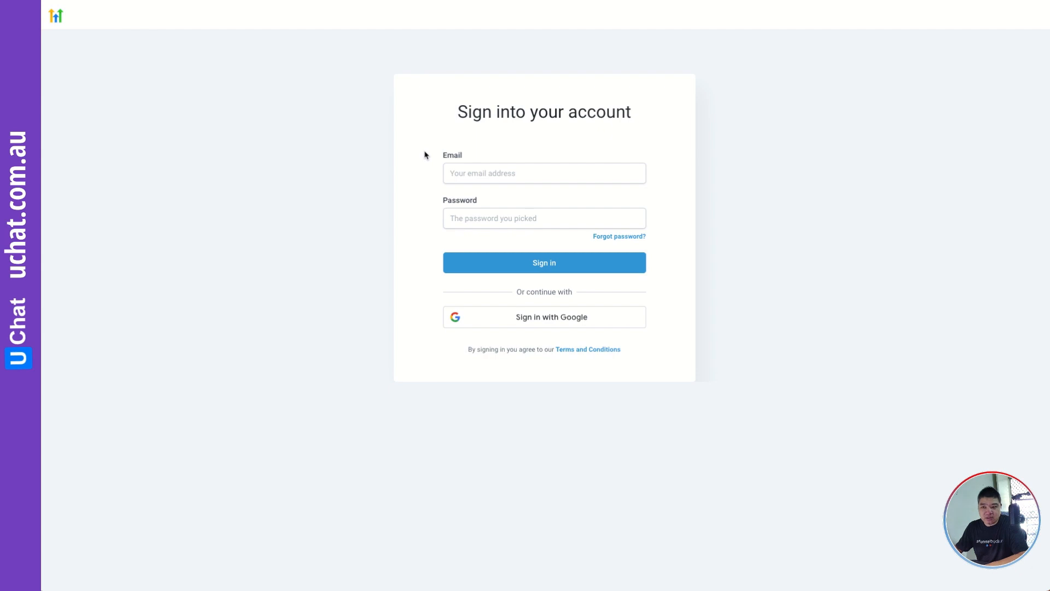
pyautogui.click(464, 173)
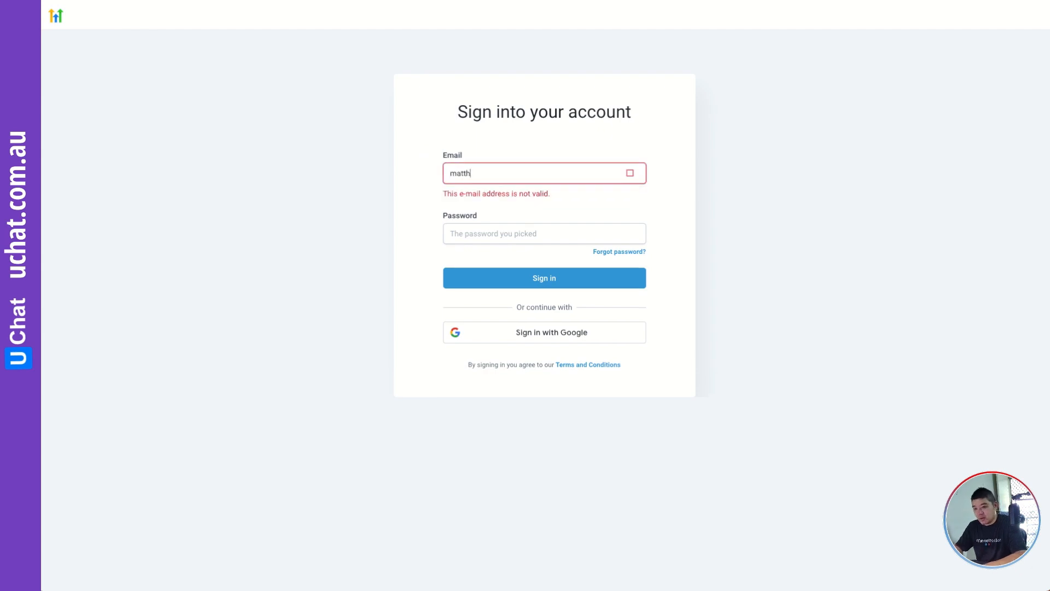
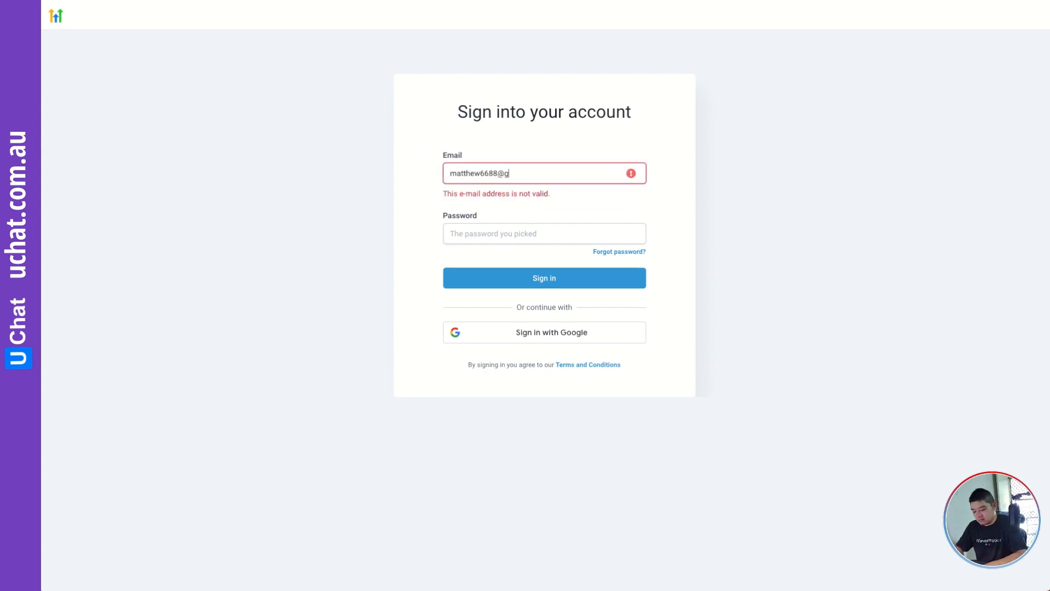
pyautogui.press('Tab')
pyautogui.hotkey('ctrl', 'v')
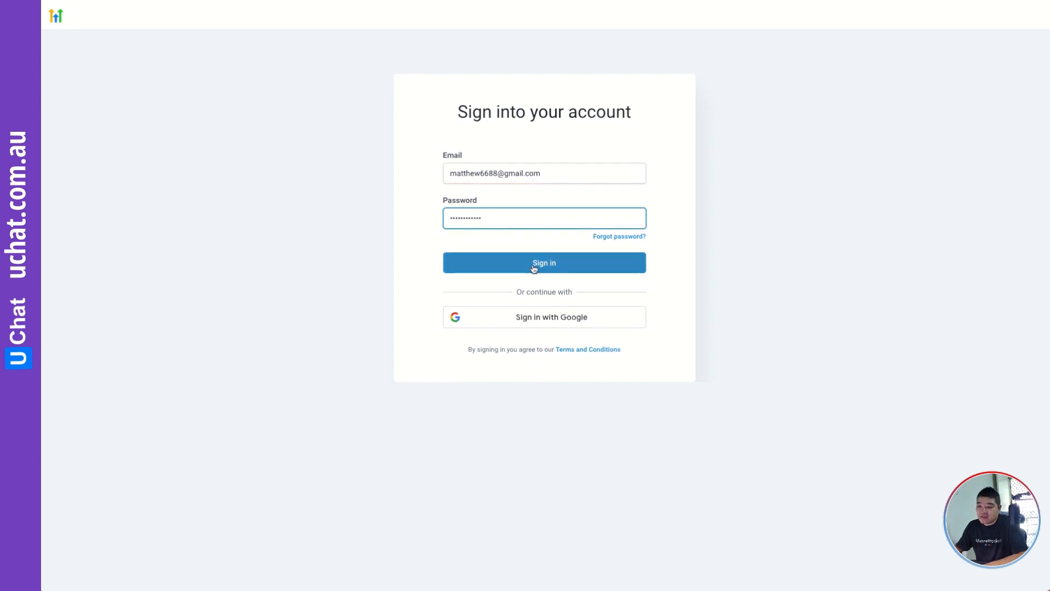
pyautogui.click(542, 264)
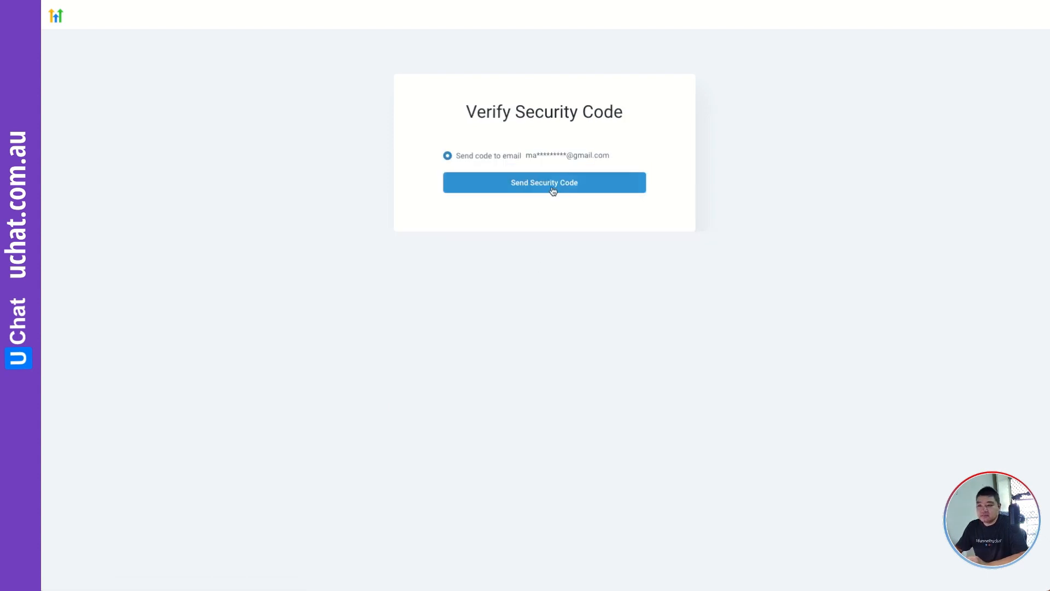
# Pass the security check by requesting and entering the e-mailed security code
pyautogui.click(546, 186)
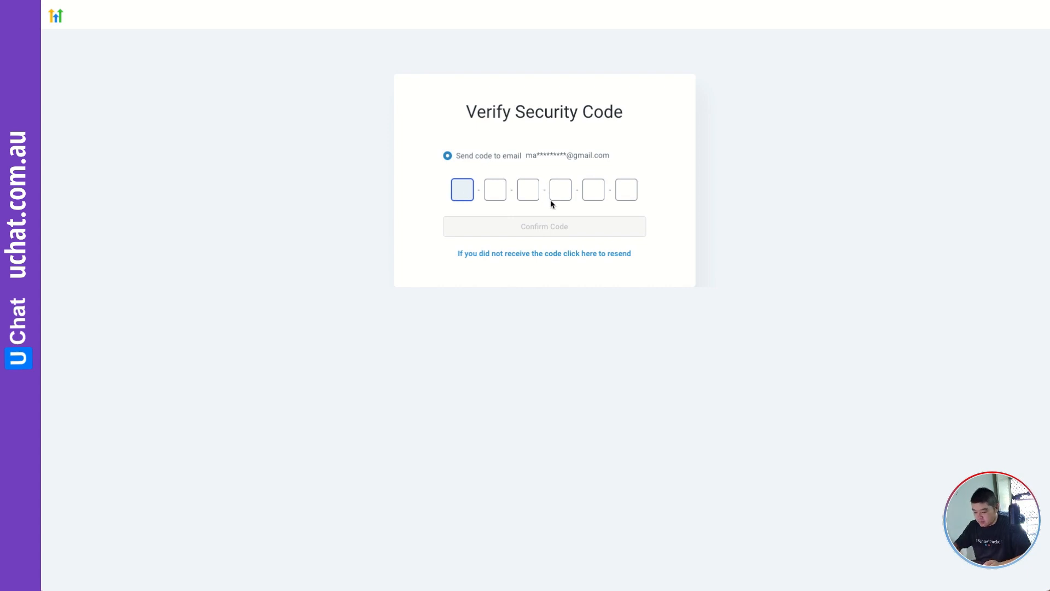
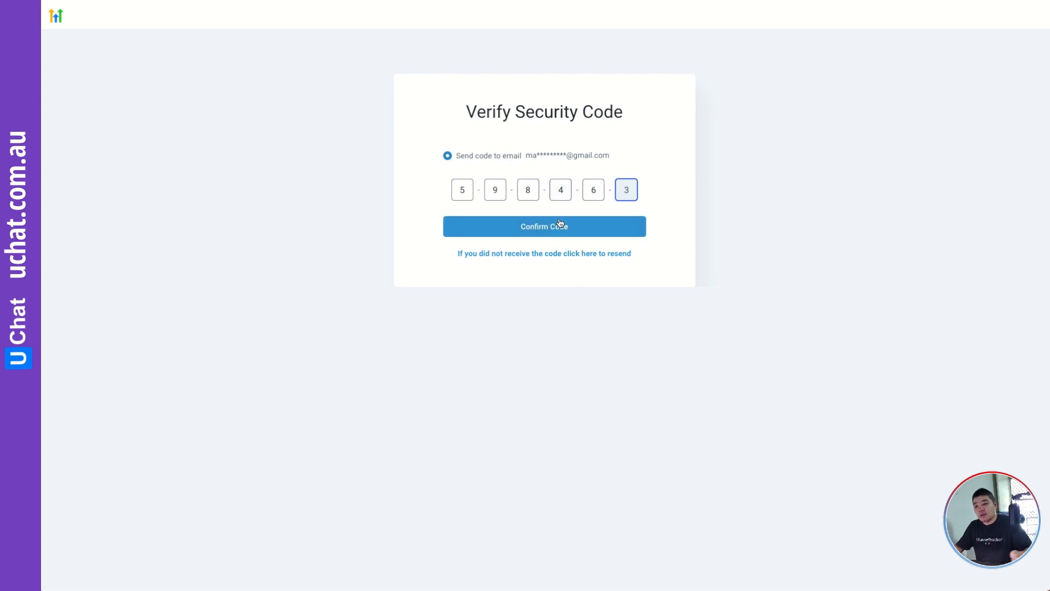
pyautogui.click(560, 223)
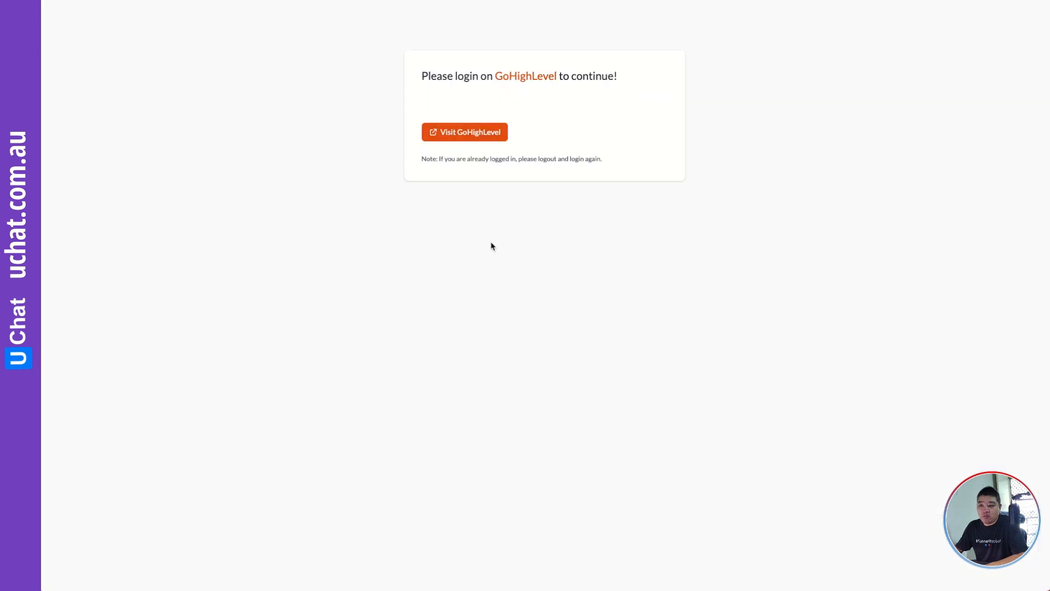
pyautogui.rightClick(472, 230)
# Reload the page and authorise the ChatBot App for the UChat account
pyautogui.click(499, 262)
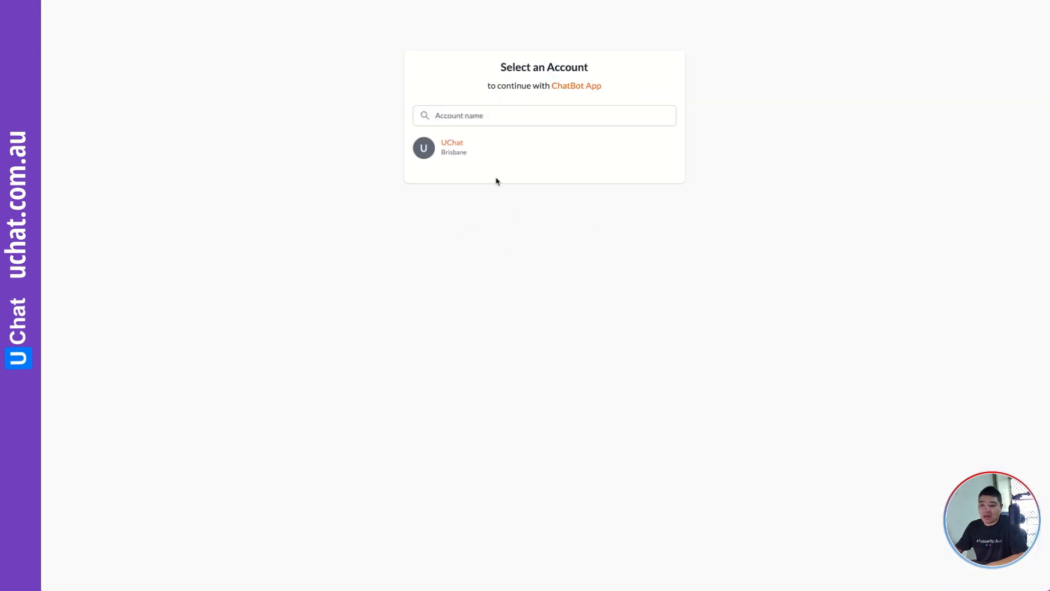
pyautogui.click(457, 149)
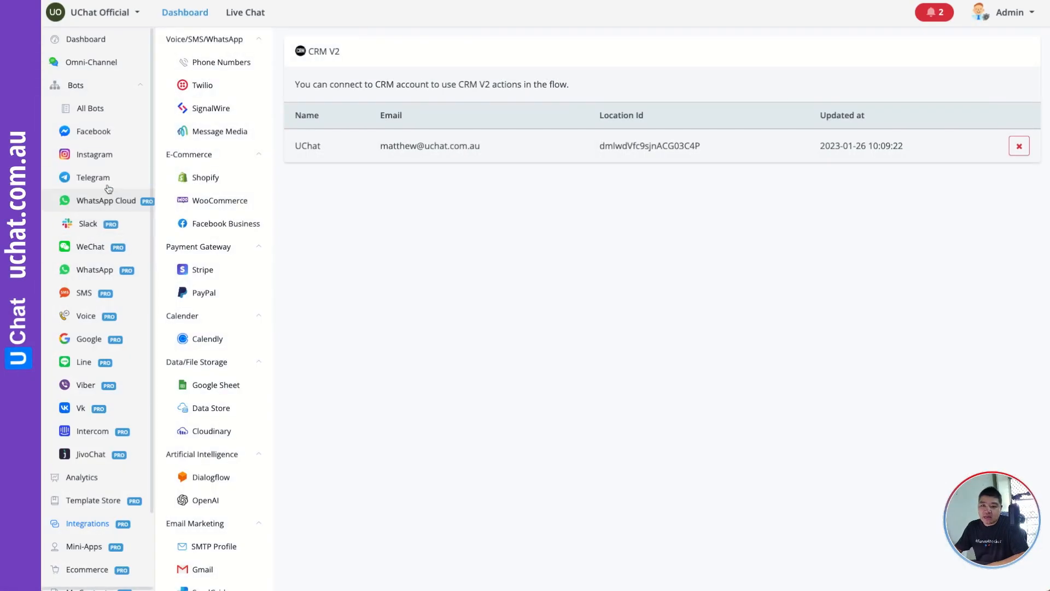
# Open the omnichannel bot and its three-node test sub flow in the Testing Flows folder
pyautogui.click(93, 62)
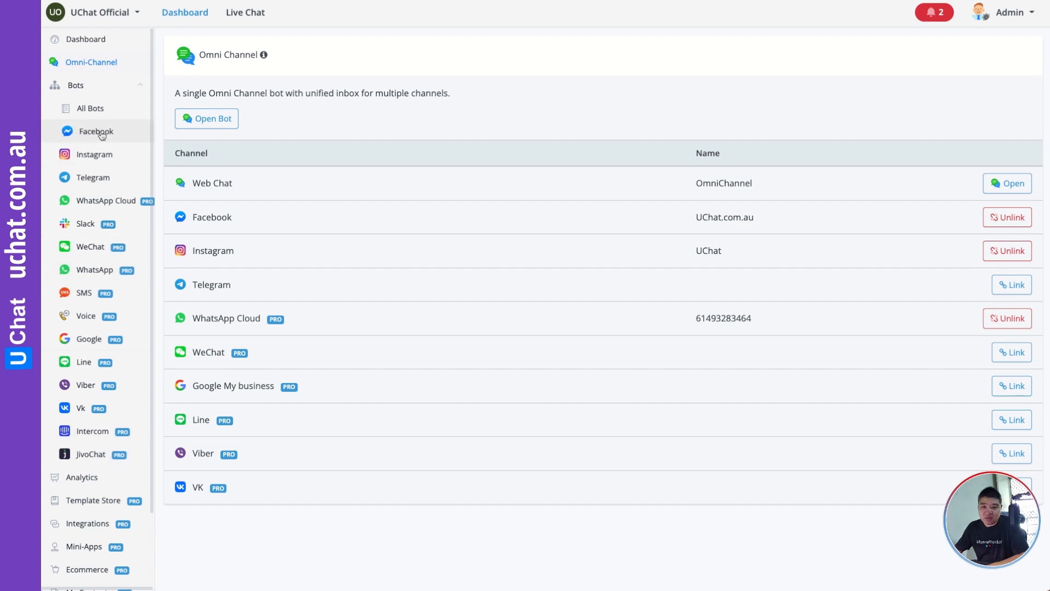
pyautogui.click(214, 124)
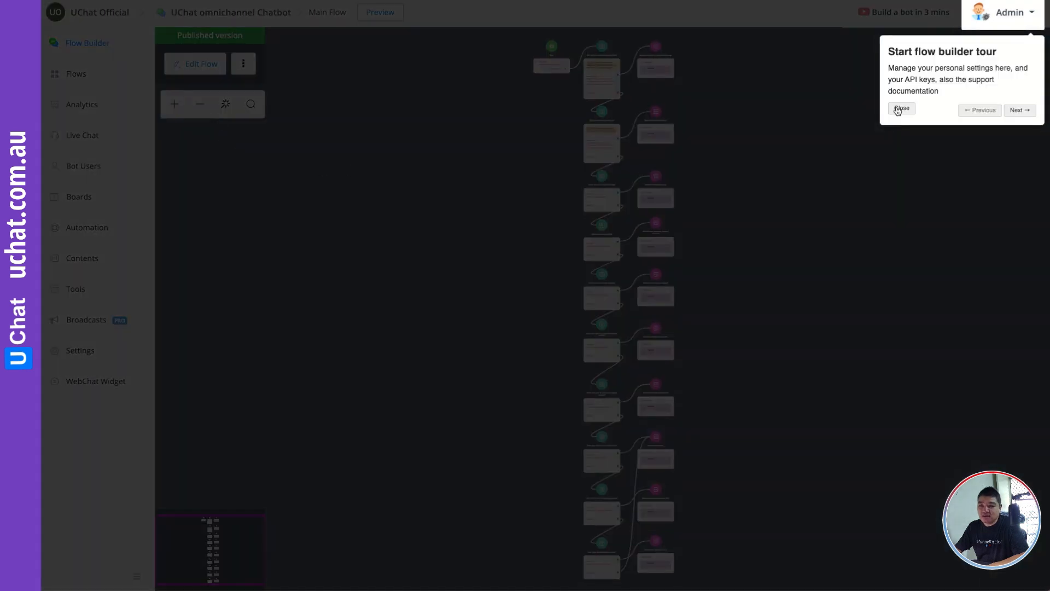
pyautogui.click(900, 109)
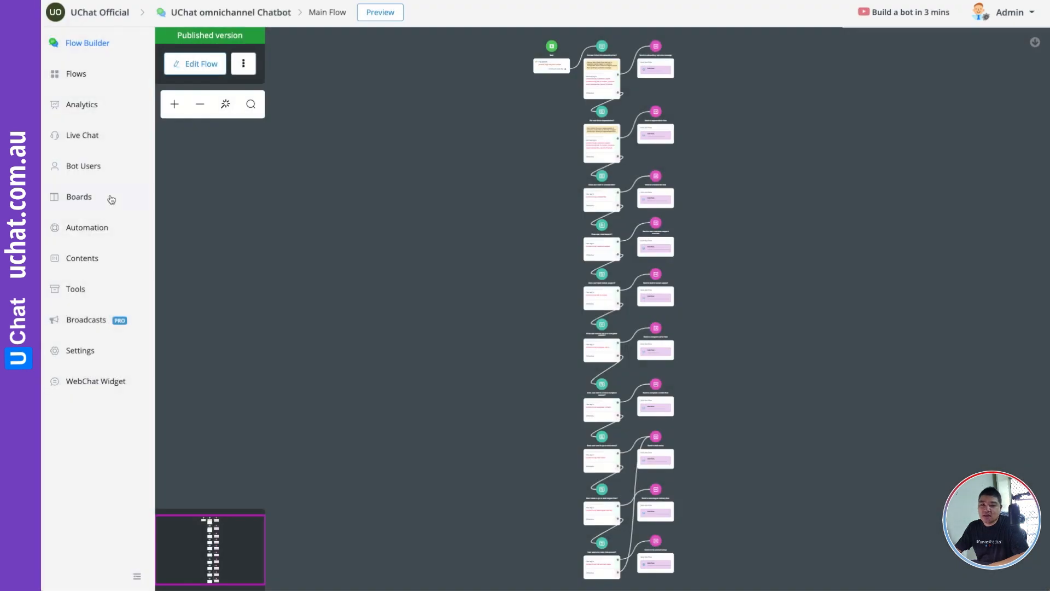
pyautogui.click(80, 74)
pyautogui.click(859, 146)
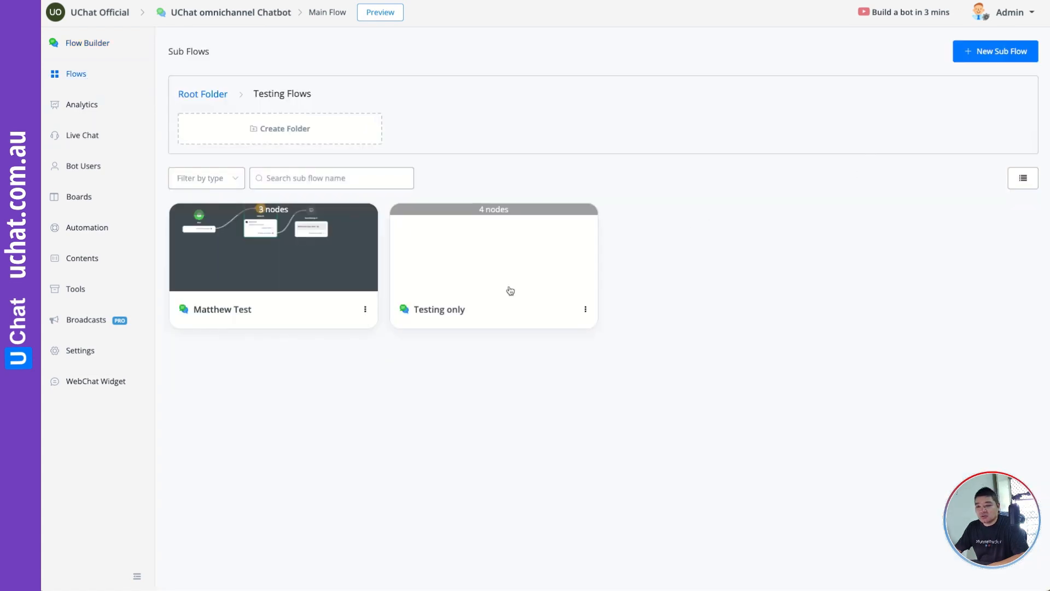
pyautogui.click(243, 265)
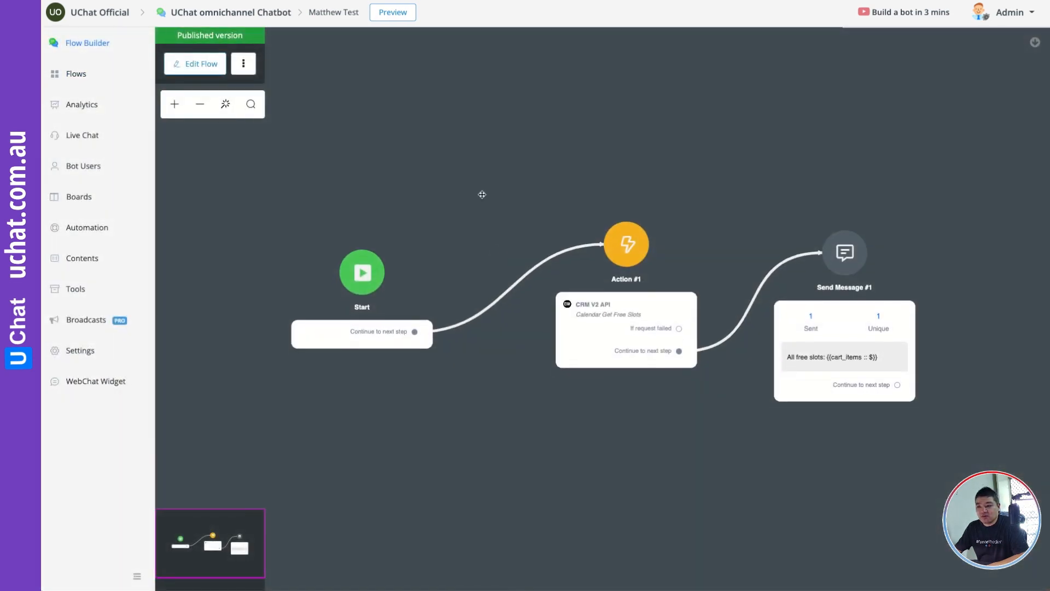
# Edit a draft of the flow, remove the Start-to-Action link and rearrange the nodes
pyautogui.click(199, 65)
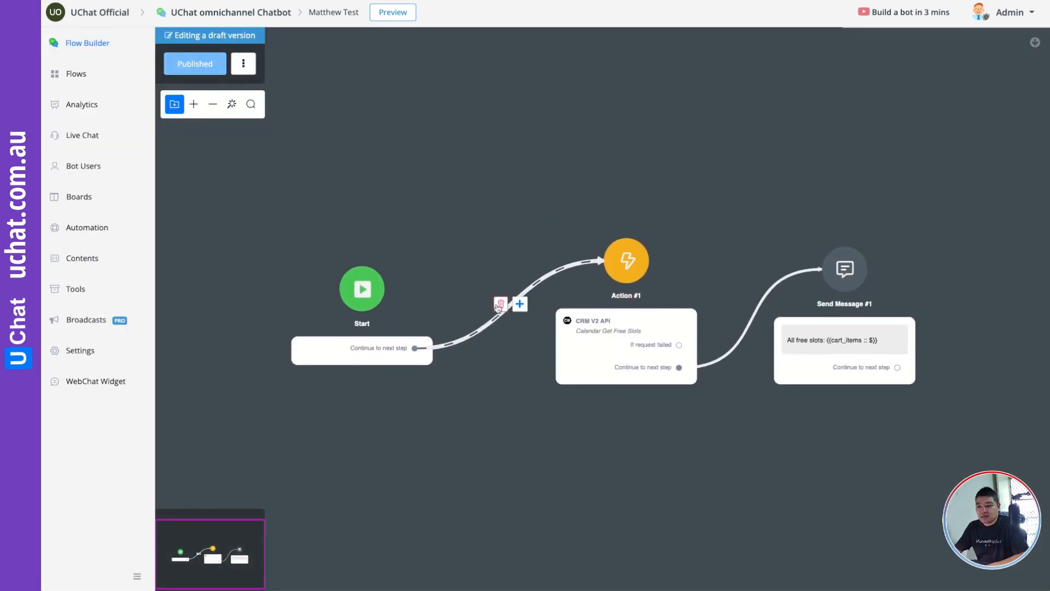
pyautogui.click(500, 302)
pyautogui.click(630, 316)
pyautogui.moveTo(648, 356); pyautogui.dragTo(777, 200)
pyautogui.moveTo(480, 408); pyautogui.dragTo(433, 353)
pyautogui.moveTo(345, 296); pyautogui.dragTo(314, 307)
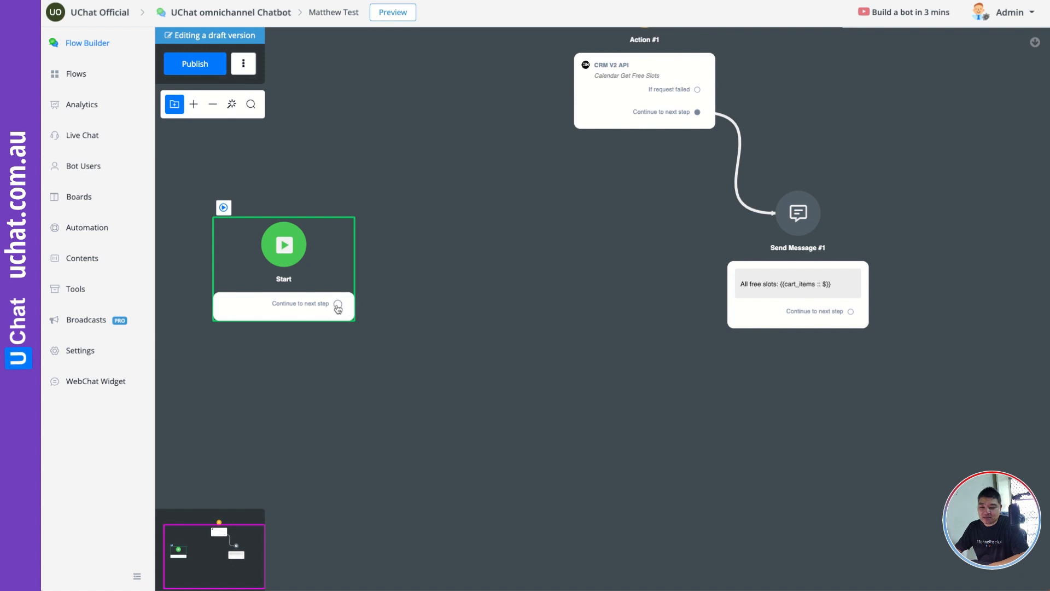
# Add a Question after Start asking 'What's your name' with the answer saved to First Name
pyautogui.moveTo(339, 305); pyautogui.dragTo(436, 203)
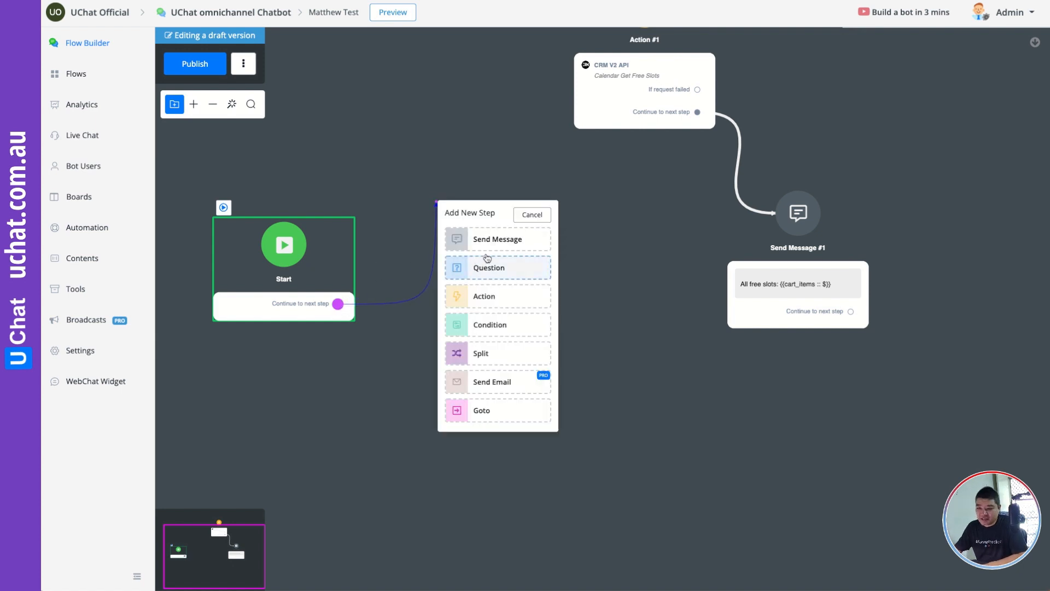
pyautogui.click(484, 266)
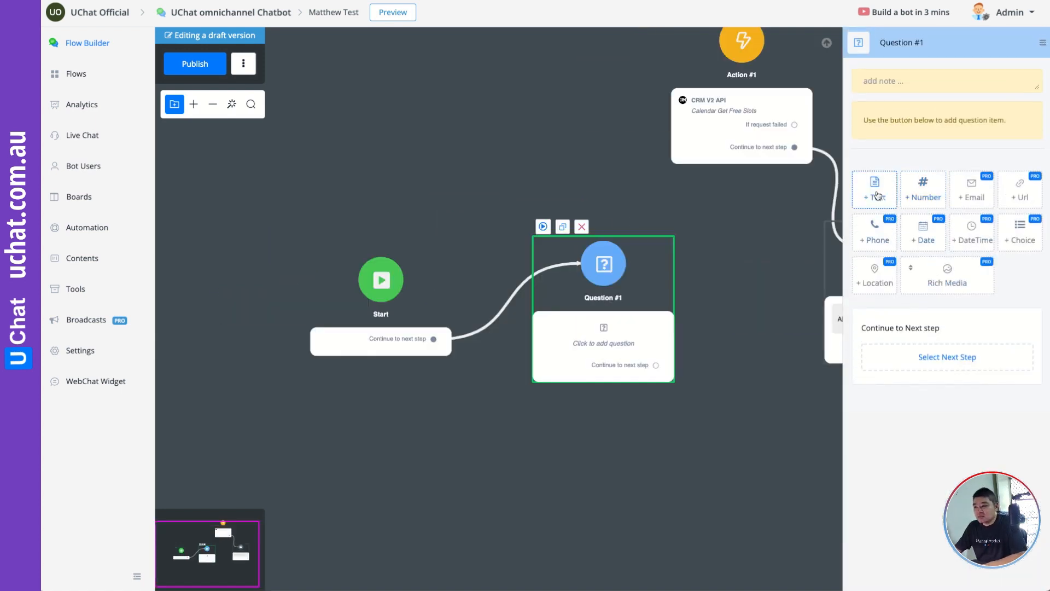
pyautogui.click(878, 195)
pyautogui.click(909, 115)
pyautogui.write('W')
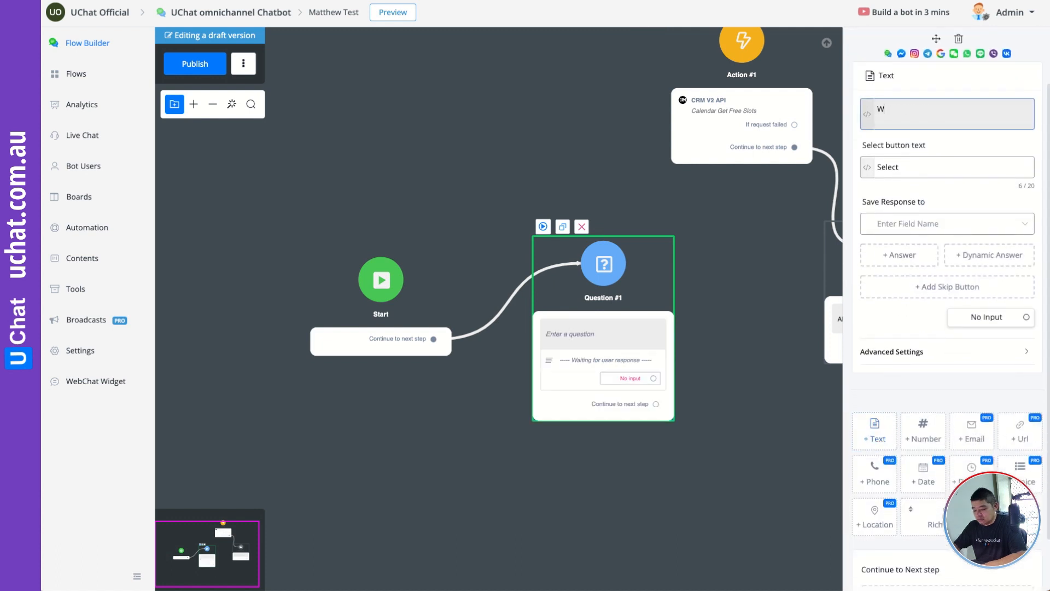
pyautogui.write("hat's y")
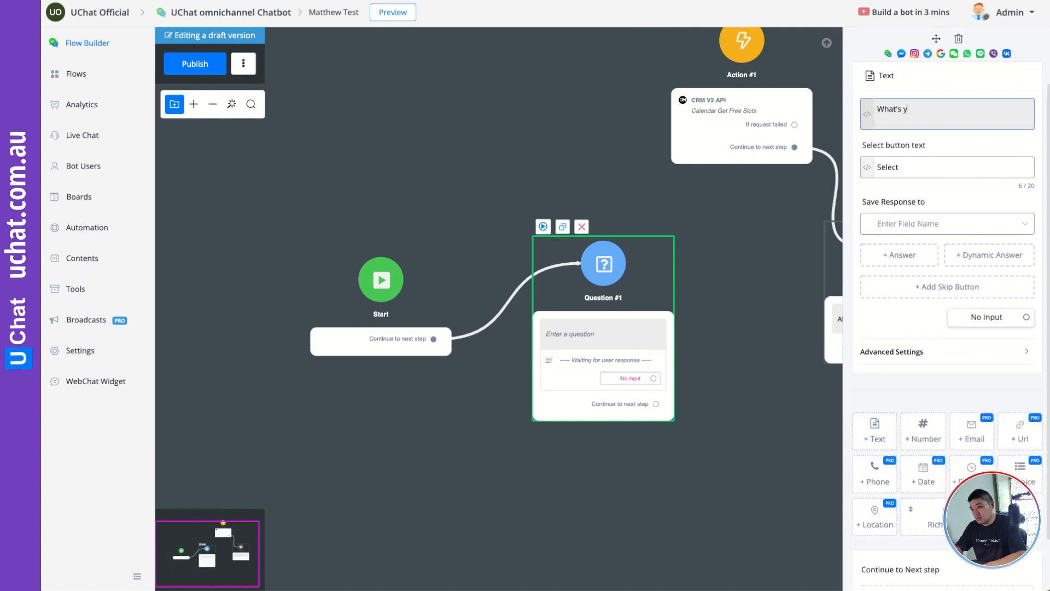
pyautogui.write('our name?')
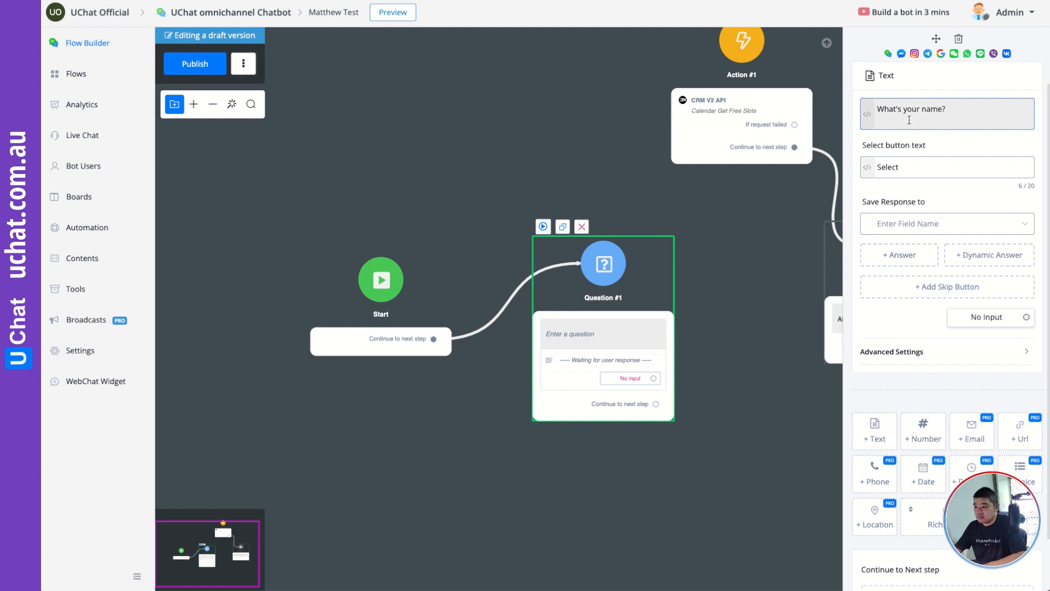
pyautogui.click(917, 224)
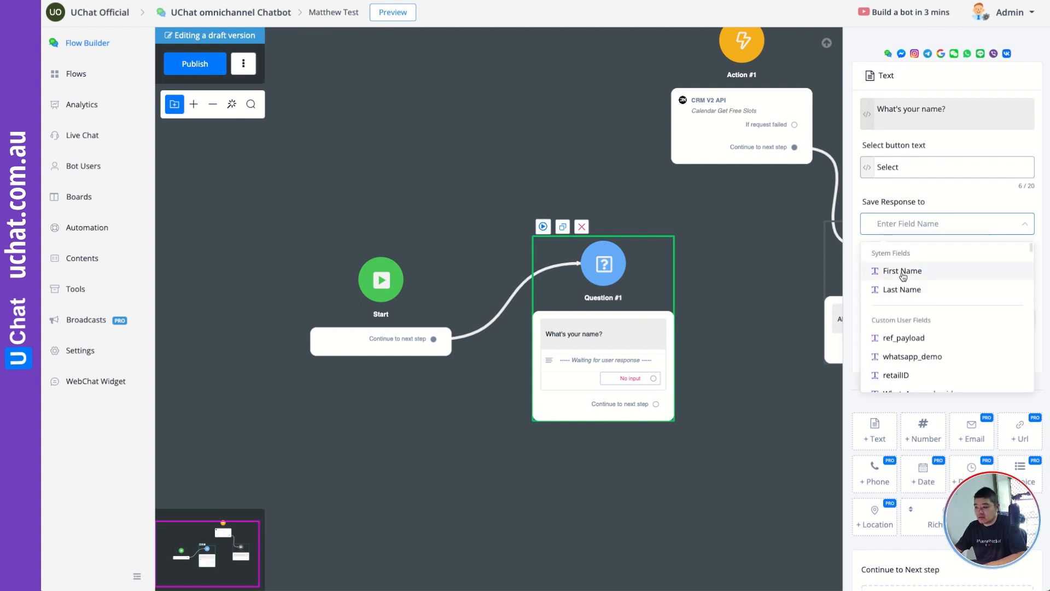
pyautogui.click(903, 272)
pyautogui.moveTo(797, 396); pyautogui.dragTo(476, 375)
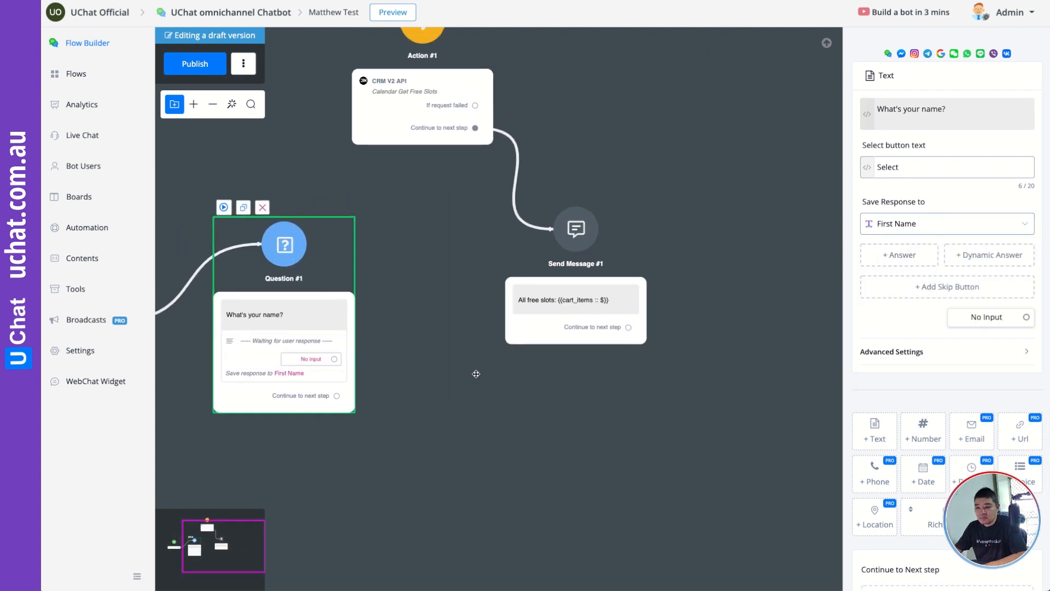
pyautogui.moveTo(576, 229); pyautogui.dragTo(689, 66)
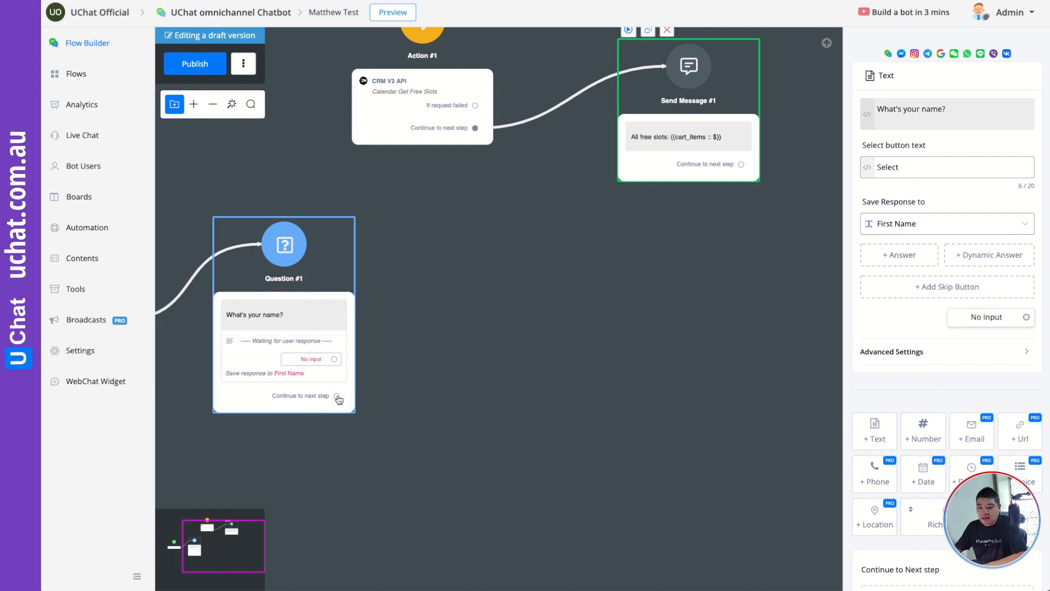
pyautogui.moveTo(338, 396); pyautogui.dragTo(475, 268)
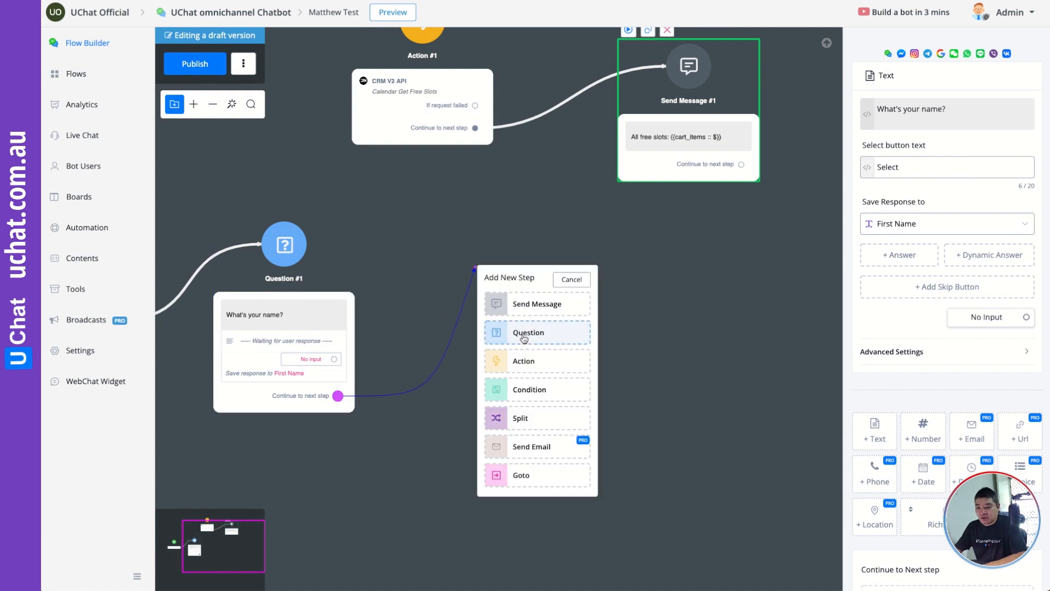
# Add an email question 'What's your em…' after the name question, saved to Email
pyautogui.click(580, 331)
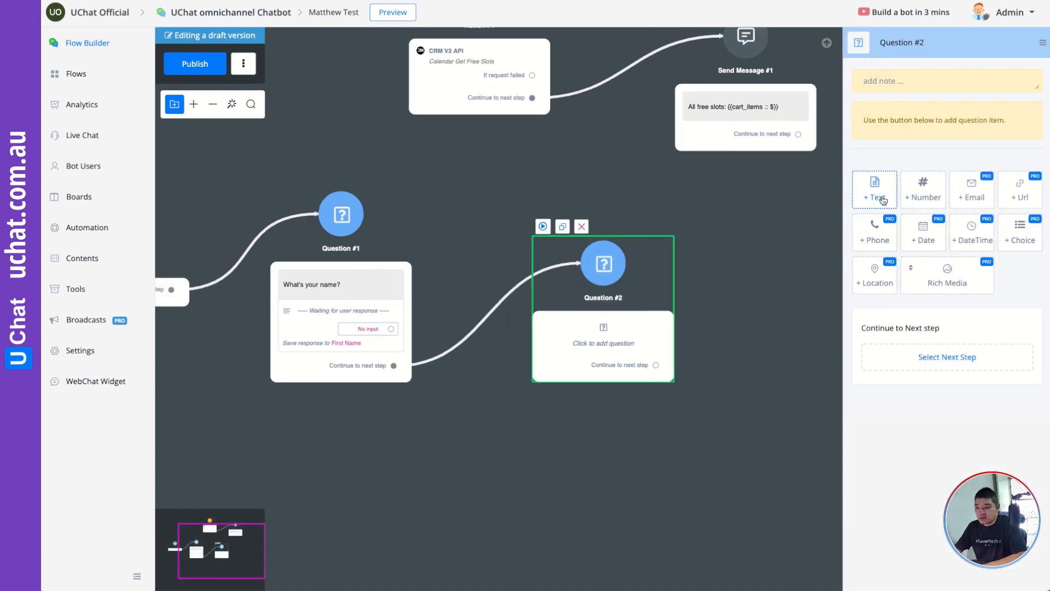
pyautogui.click(974, 199)
pyautogui.write('W')
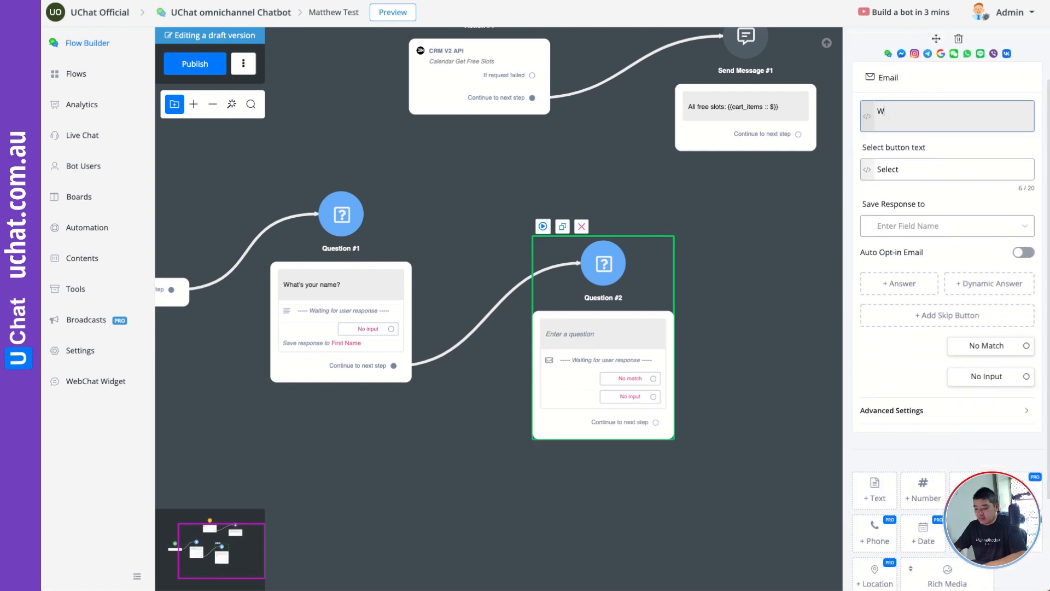
pyautogui.write("hat's your email?")
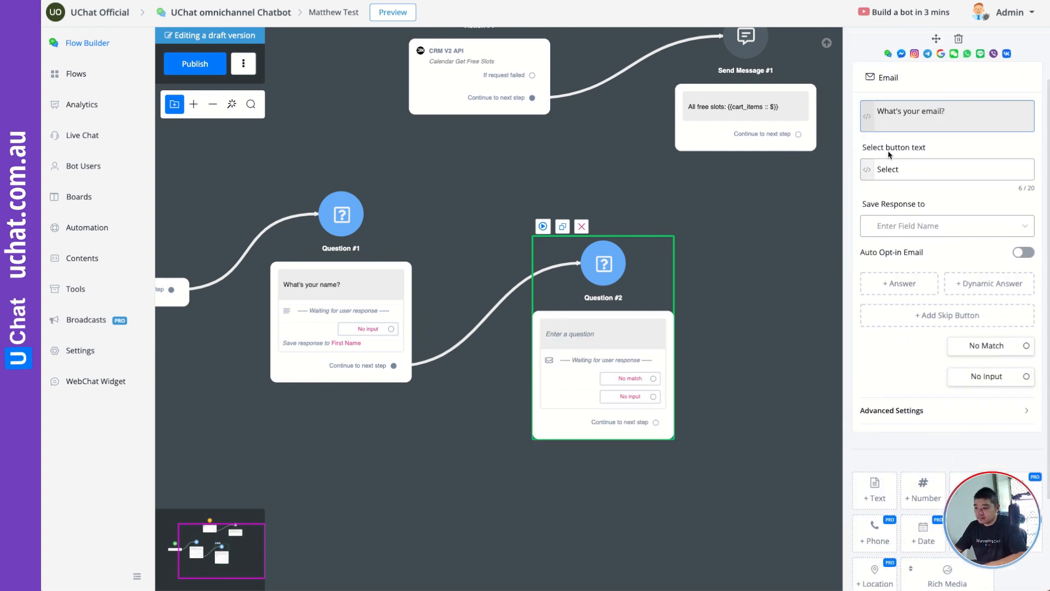
pyautogui.click(908, 226)
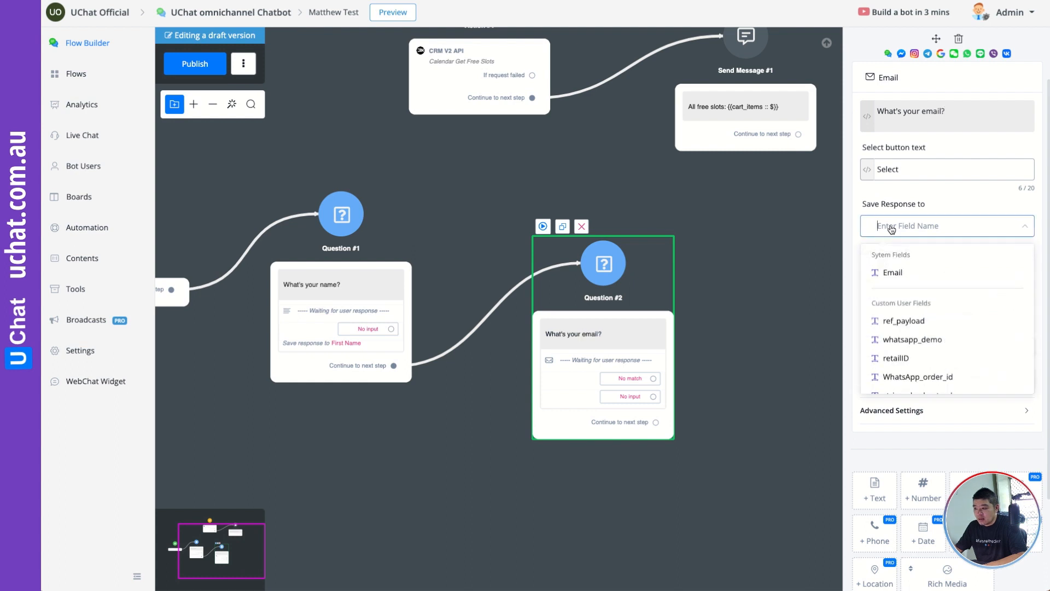
pyautogui.click(897, 272)
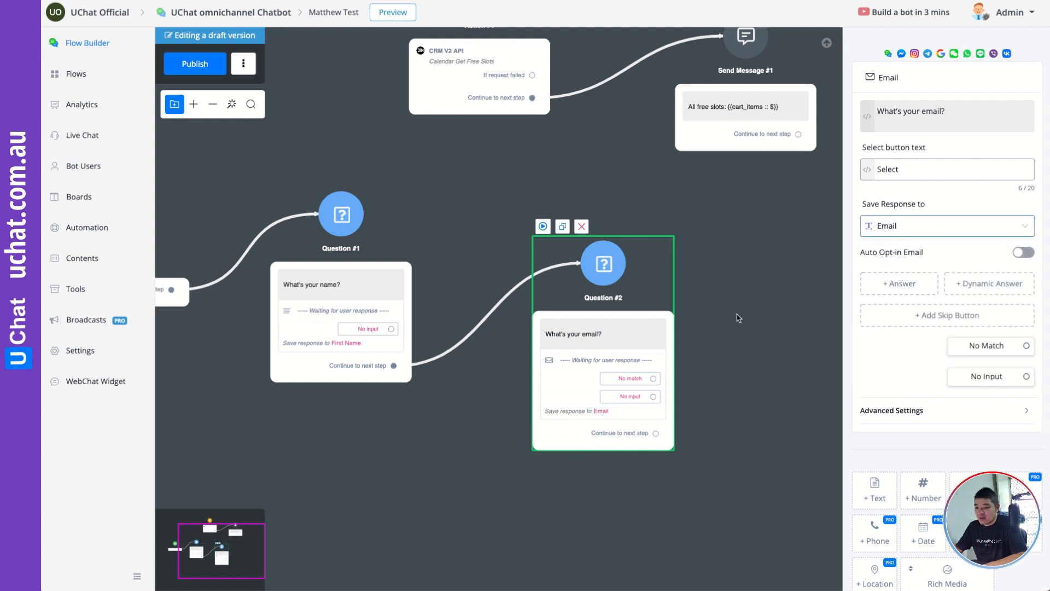
pyautogui.moveTo(739, 308); pyautogui.dragTo(655, 322)
pyautogui.moveTo(551, 393); pyautogui.dragTo(518, 360)
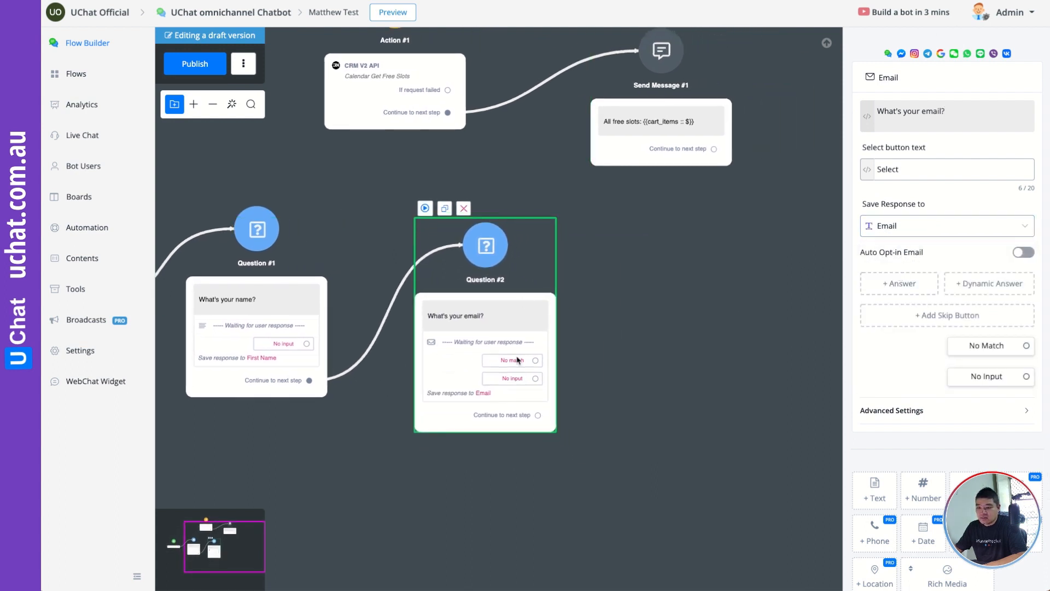
# Add Question #3 asking 'What's your phone number' with the answer saved to Phone
pyautogui.moveTo(537, 418); pyautogui.dragTo(673, 263)
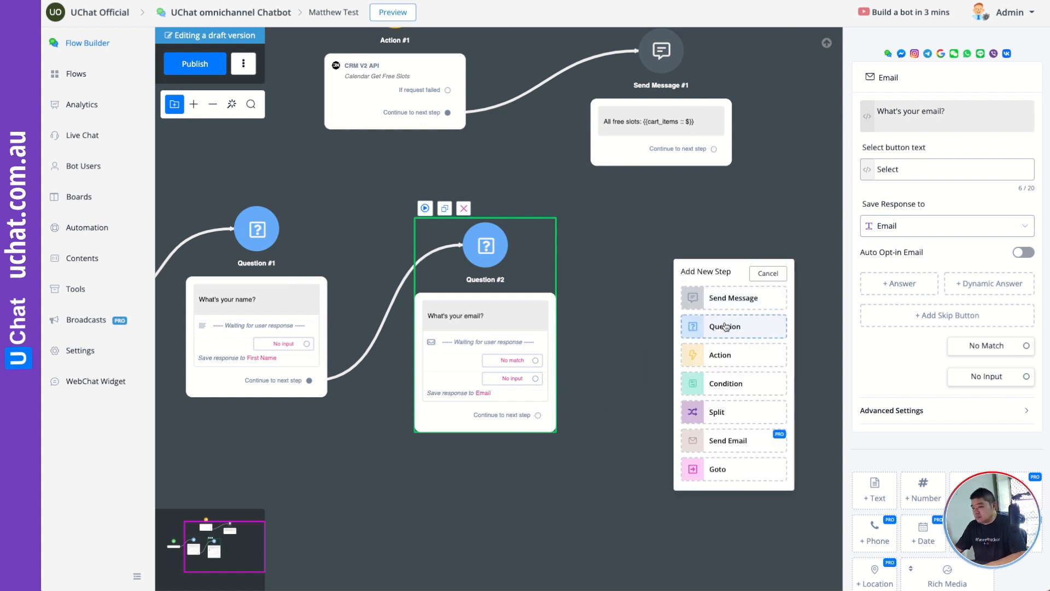
pyautogui.click(726, 327)
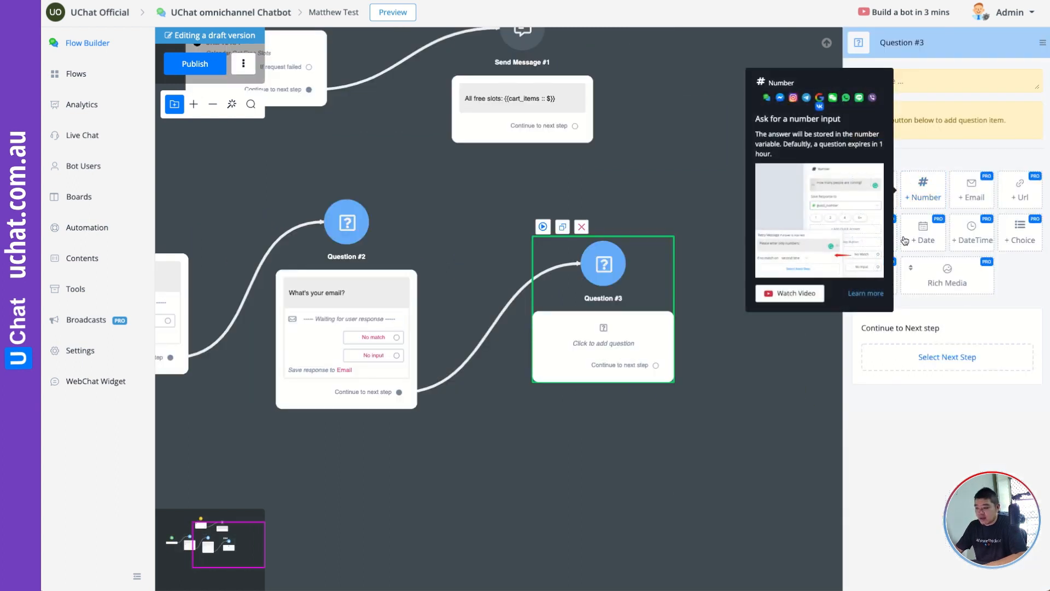
pyautogui.moveTo(892, 241)
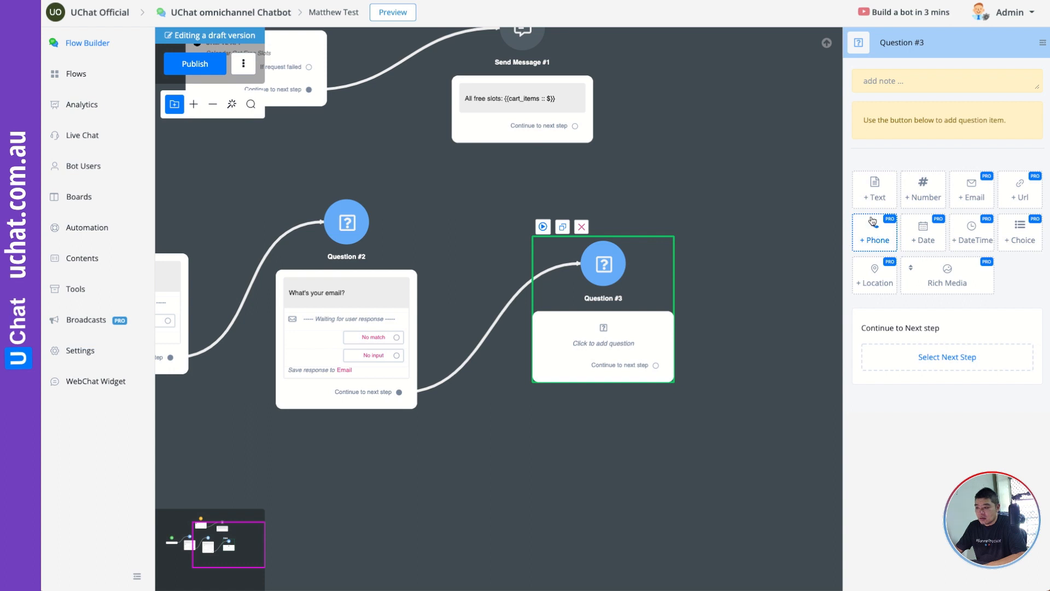
pyautogui.click(873, 222)
pyautogui.click(903, 114)
pyautogui.write("What's y")
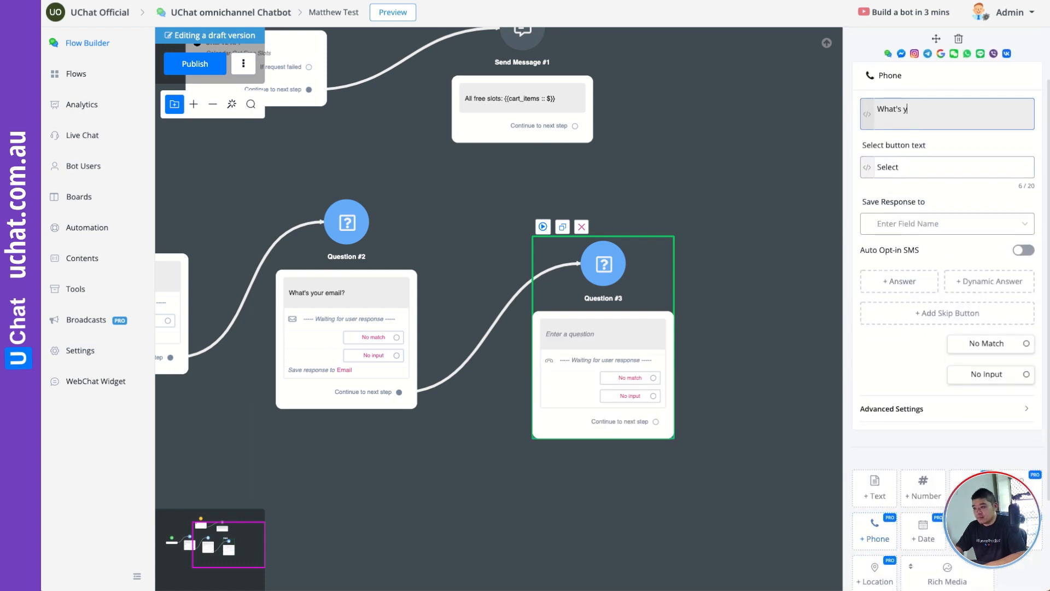
pyautogui.write('our phone number?')
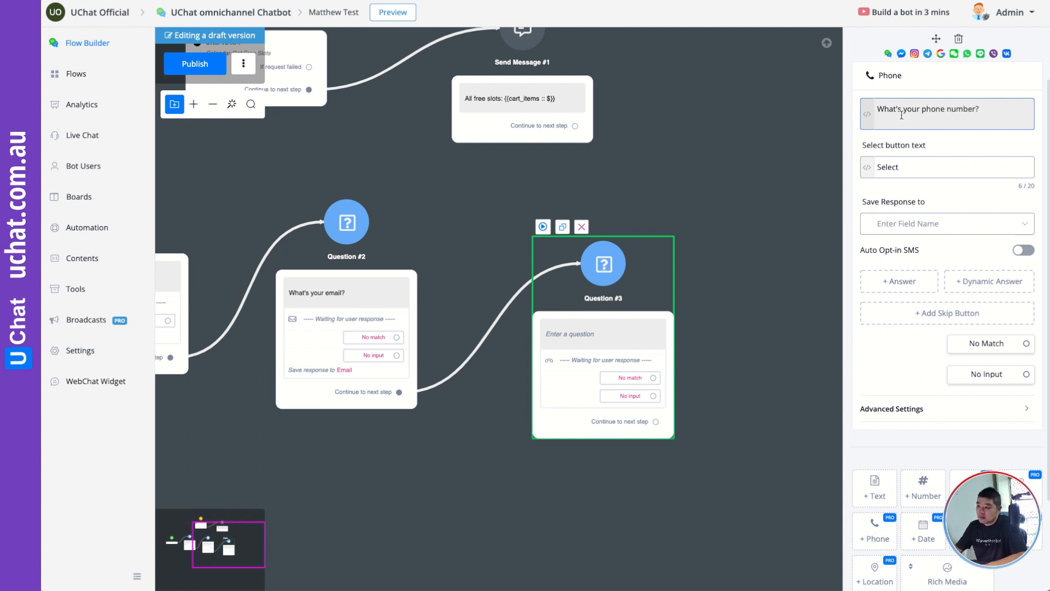
pyautogui.click(899, 224)
pyautogui.click(901, 275)
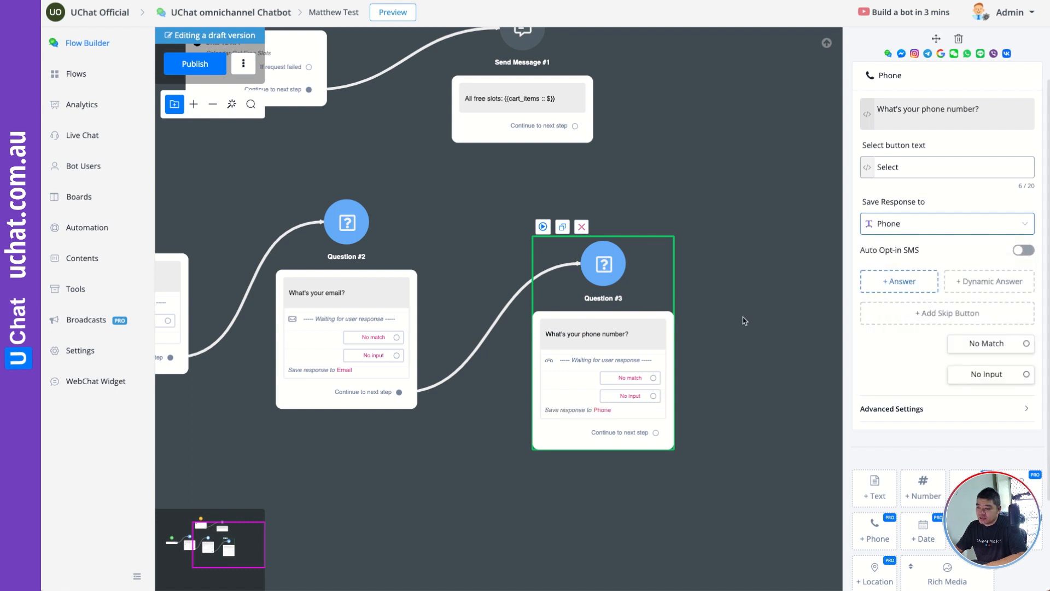
pyautogui.click(755, 300)
# Connect an empty Send Message step after the phone question
pyautogui.moveTo(755, 300); pyautogui.dragTo(554, 298)
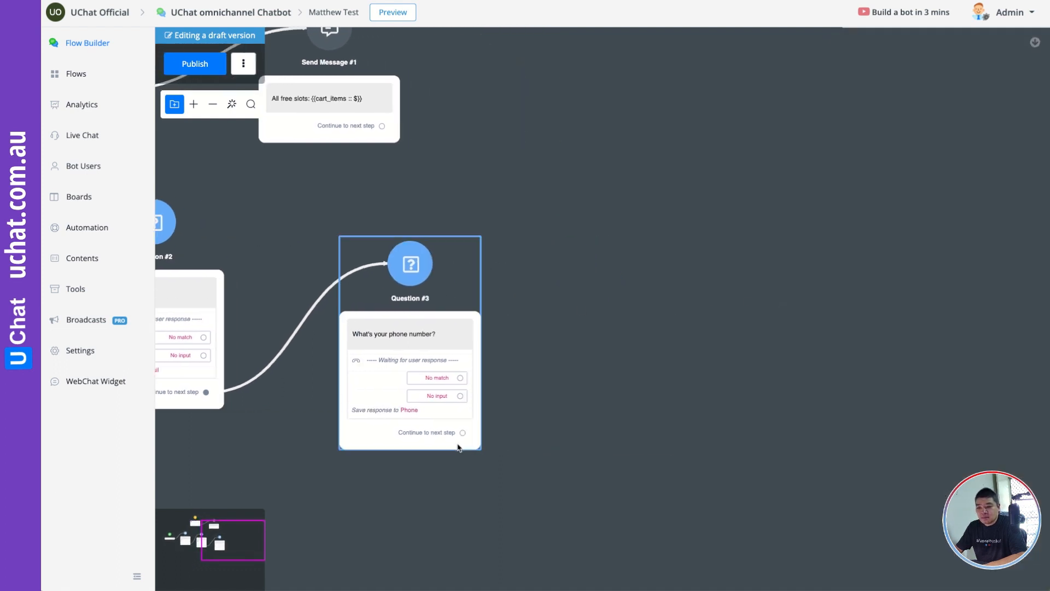
pyautogui.moveTo(464, 432); pyautogui.dragTo(593, 244)
pyautogui.click(647, 287)
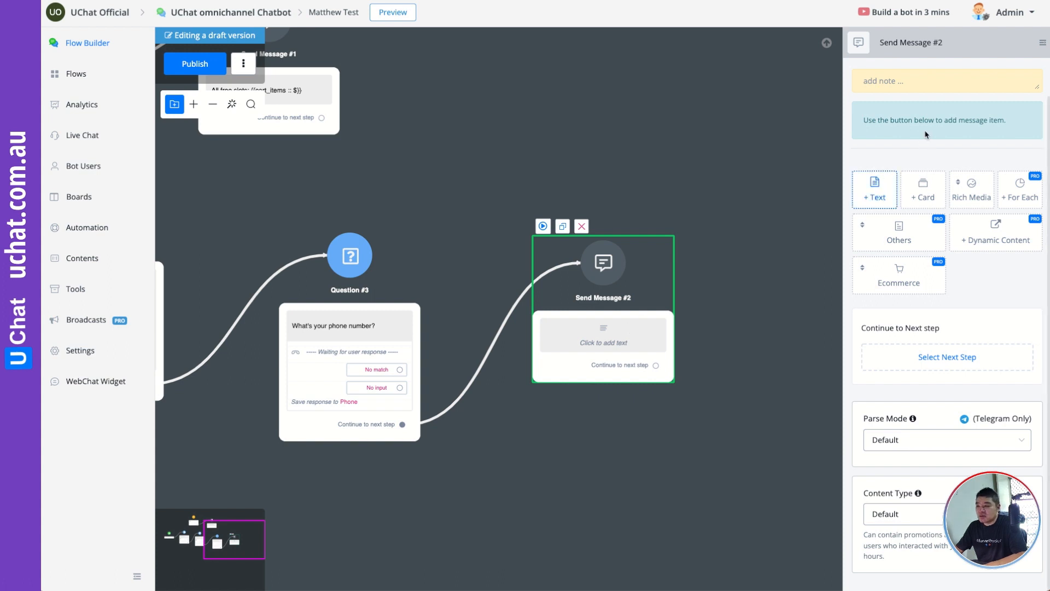
# Write 'Here is your details information:' followed by Name, Email and Phone number variables
pyautogui.click(881, 192)
pyautogui.click(910, 96)
pyautogui.write('Here is yo')
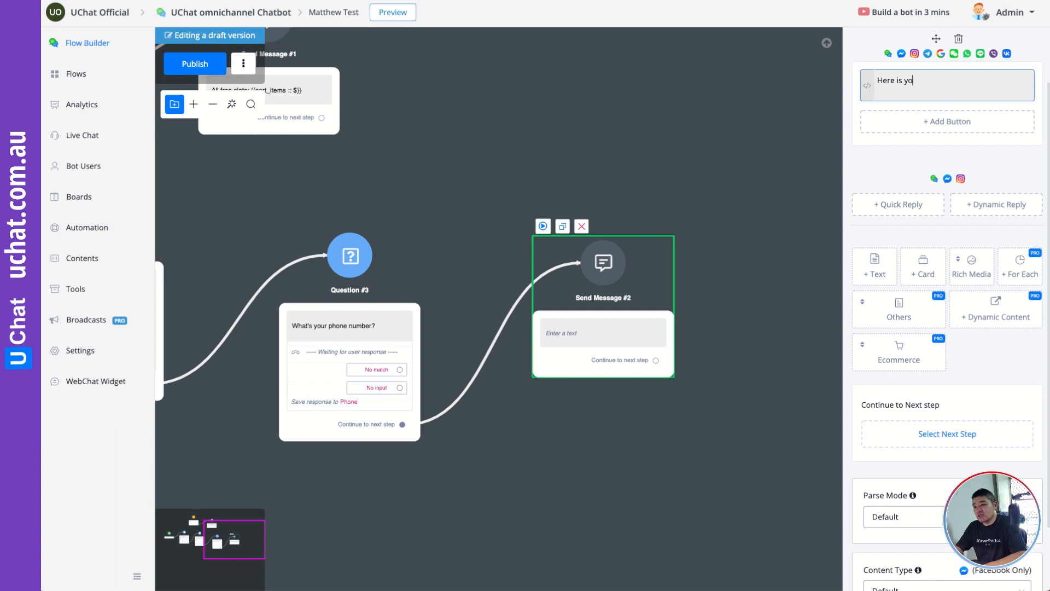
pyautogui.write('ur details information')
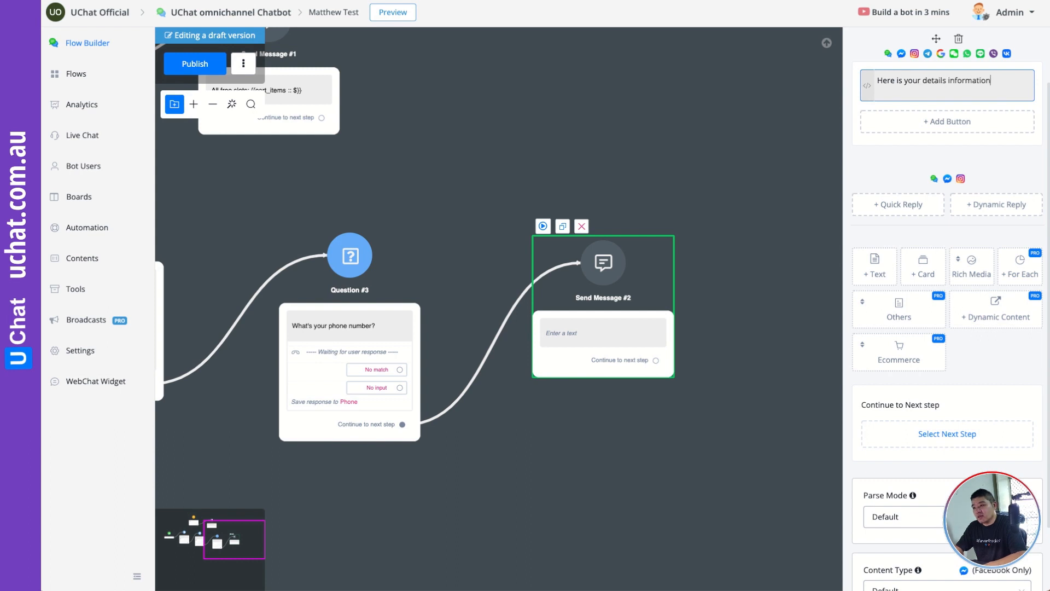
pyautogui.write(':')
pyautogui.press('Return')
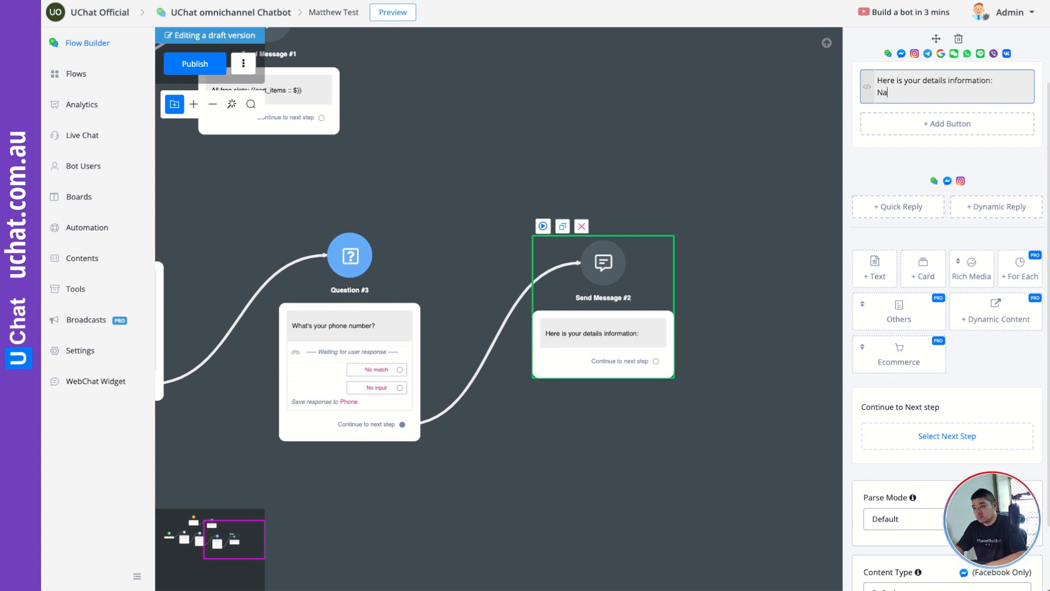
pyautogui.write('Name: {{')
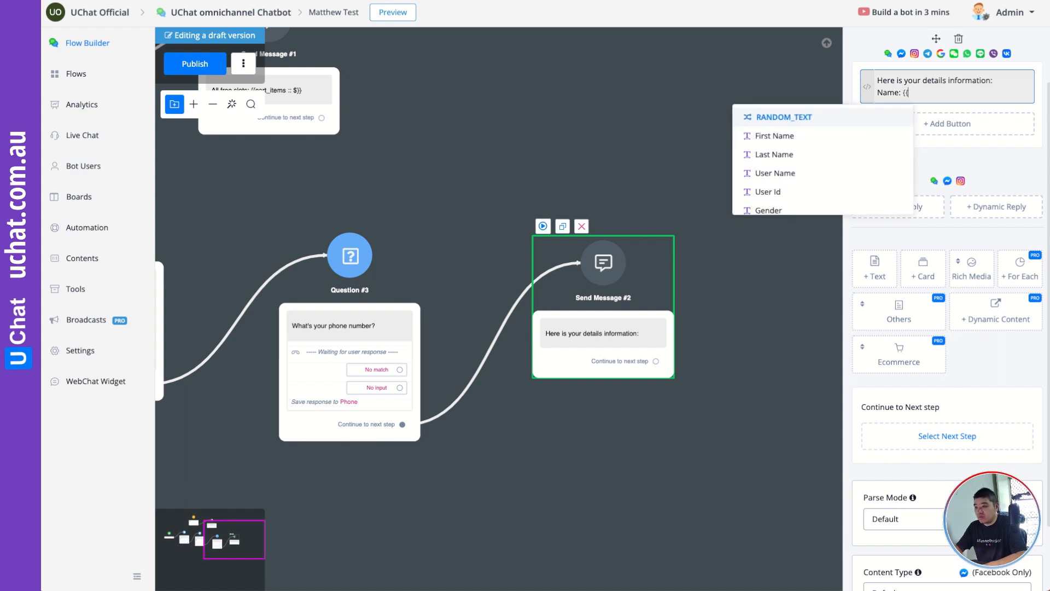
pyautogui.click(809, 136)
pyautogui.press('Return')
pyautogui.write('E')
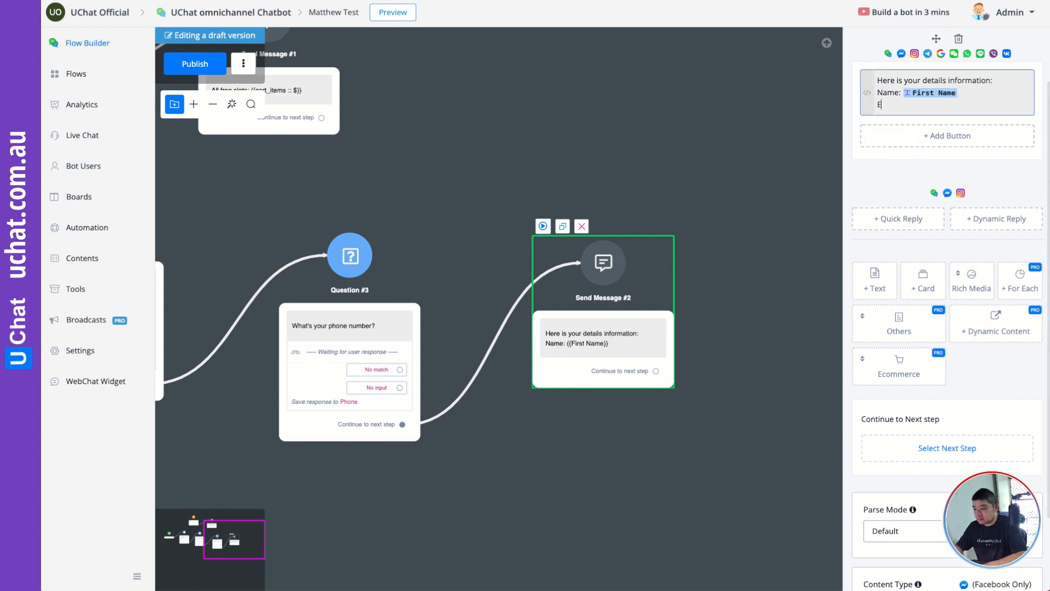
pyautogui.write('mail: {{email')
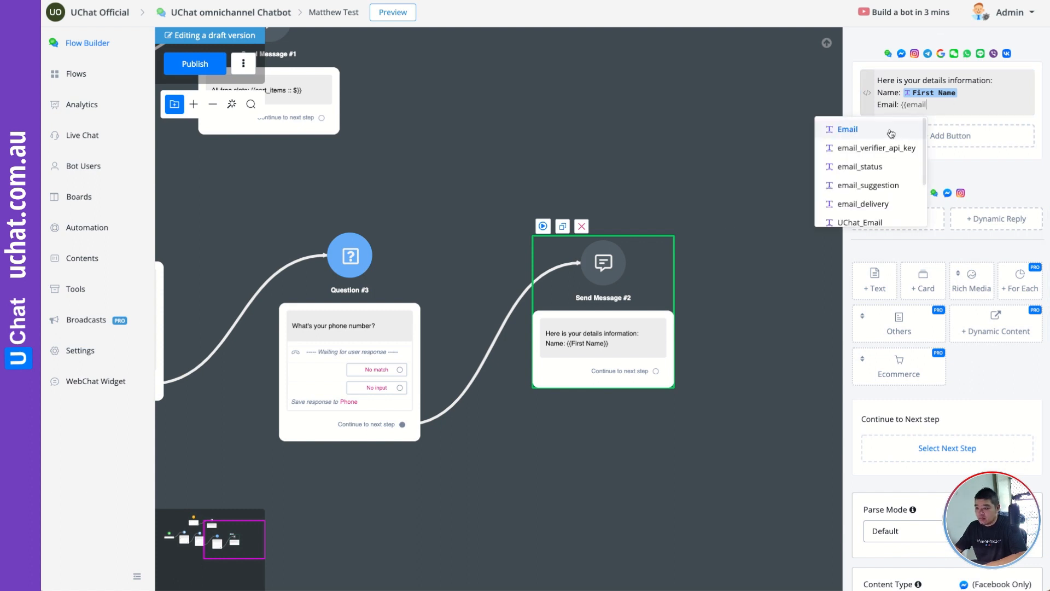
pyautogui.press('Return')
pyautogui.press('Return')
pyautogui.write('Ph')
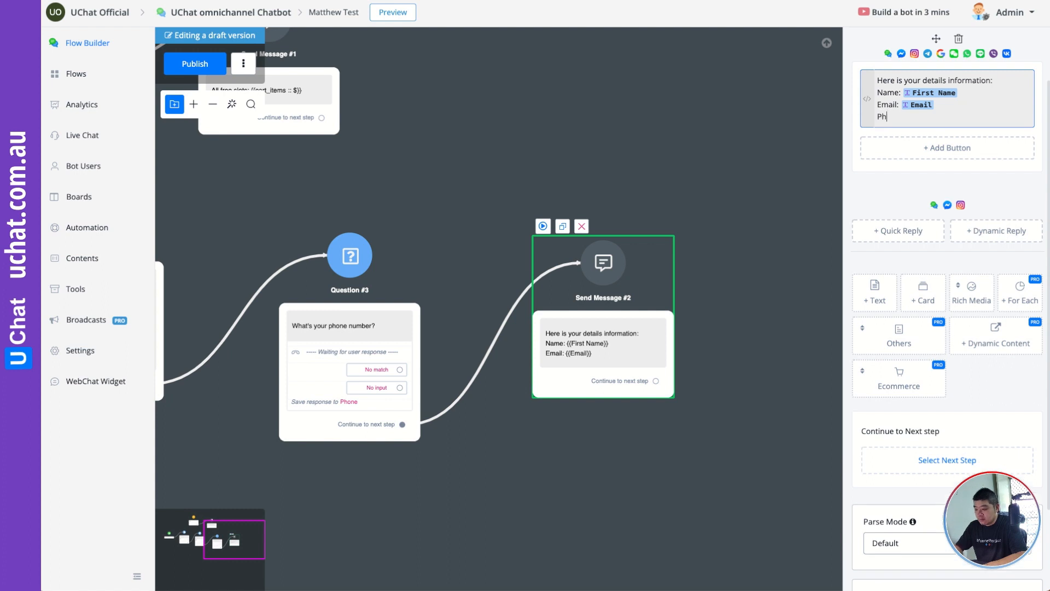
pyautogui.write('one number: ')
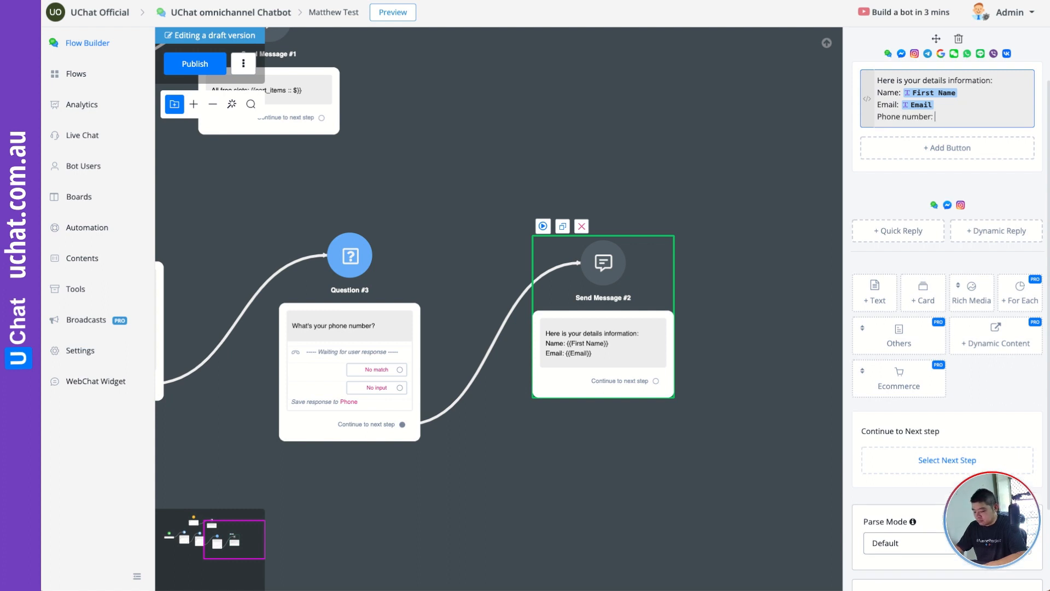
pyautogui.write('{{')
pyautogui.write('phone')
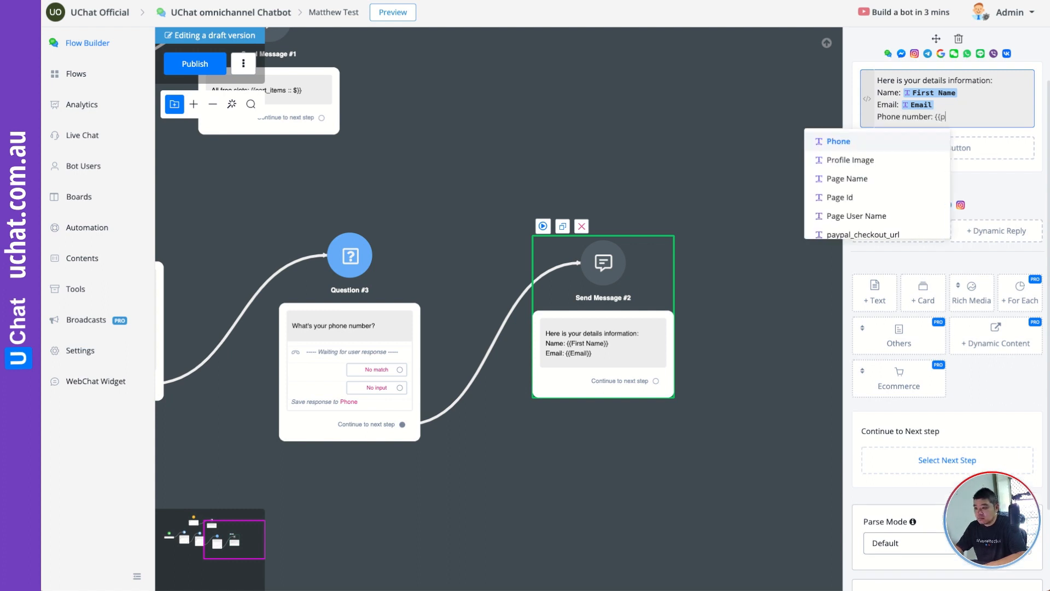
pyautogui.press('Return')
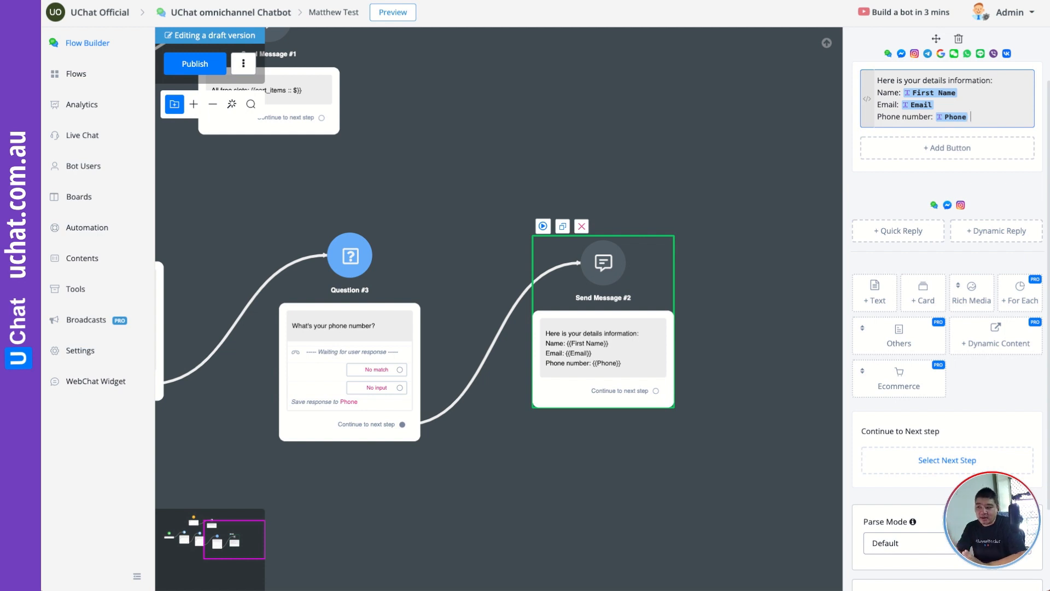
# Add the closing line asking the user to confirm their information to proceed
pyautogui.press('Return')
pyautogui.press('Return')
pyautogui.write('Pleas')
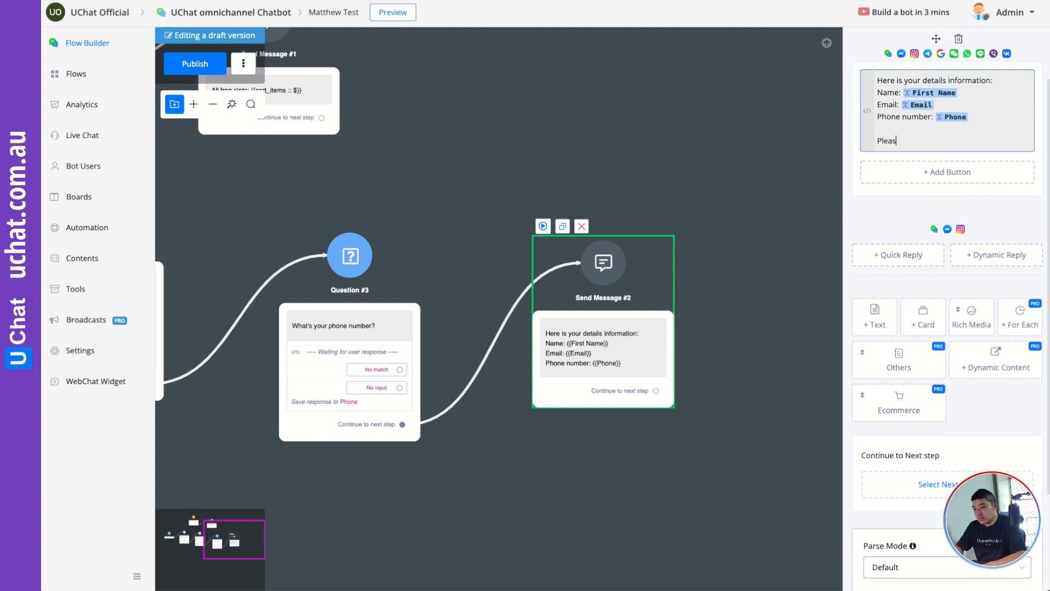
pyautogui.write('e confirma')
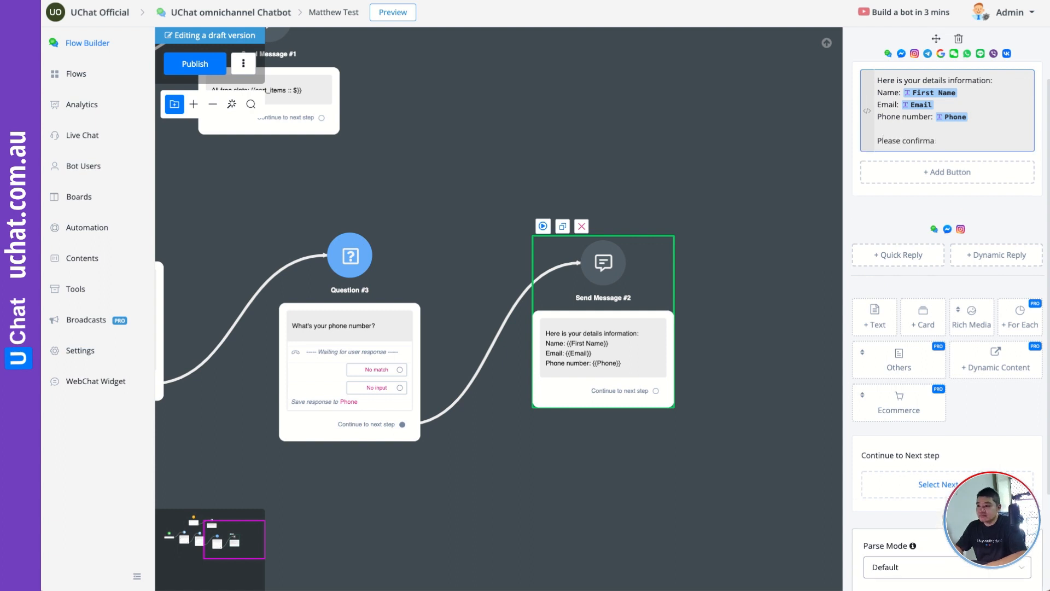
pyautogui.write('t your')
pyautogui.write('formation to')
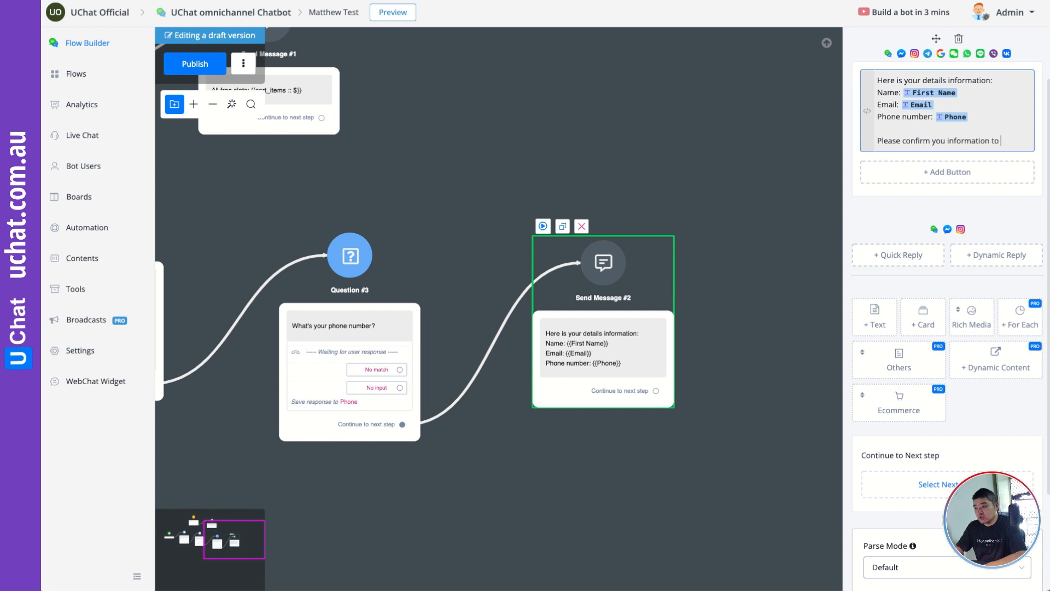
pyautogui.write('proceed.')
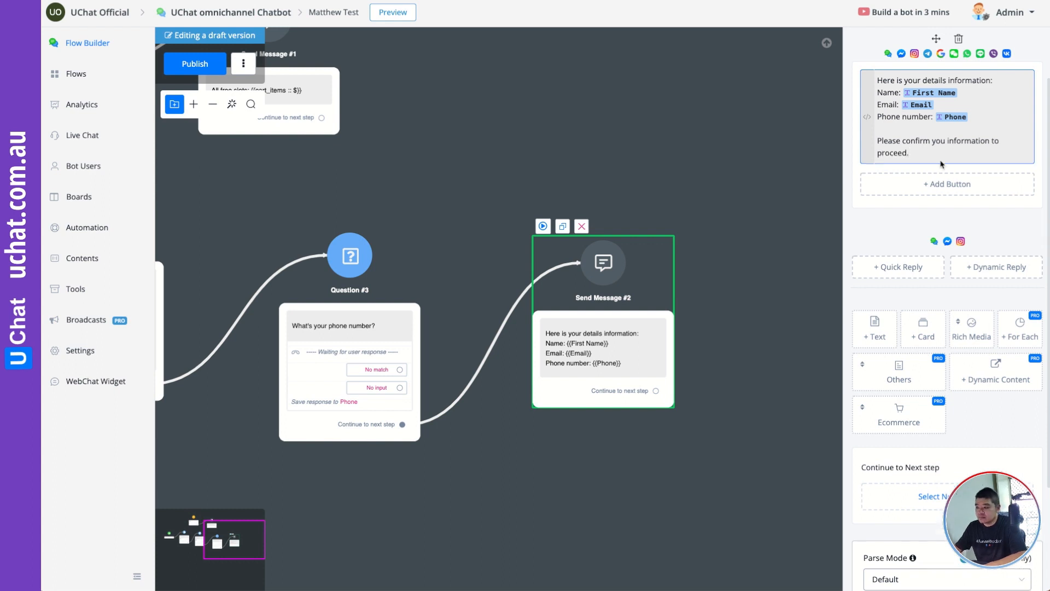
# Add a 'Yes, I confirm' quick reply to the details message
pyautogui.click(895, 272)
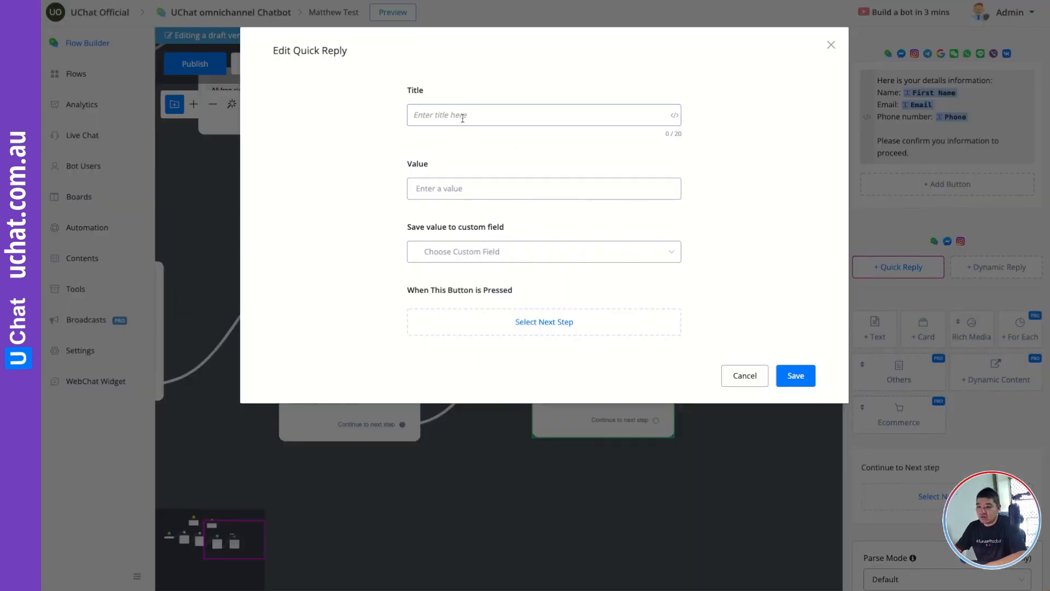
pyautogui.write('Yes, I confirm')
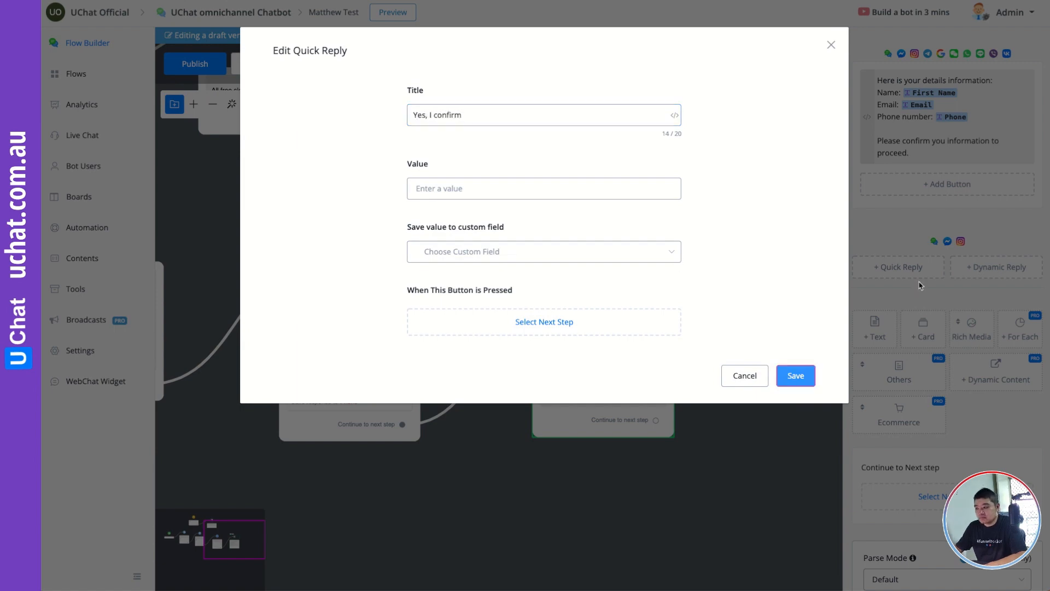
pyautogui.click(796, 375)
pyautogui.click(988, 296)
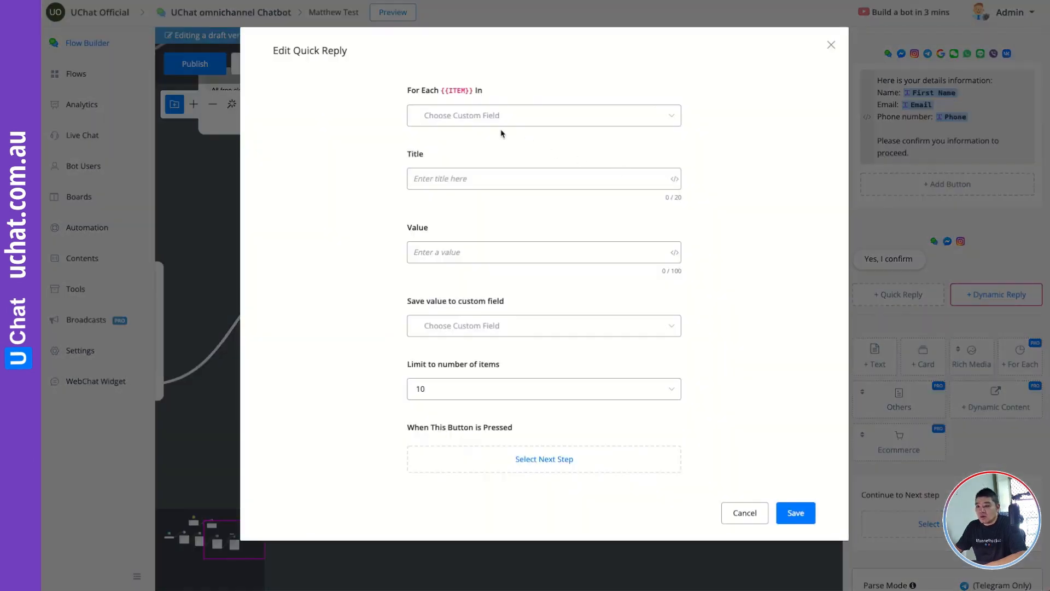
pyautogui.click(488, 116)
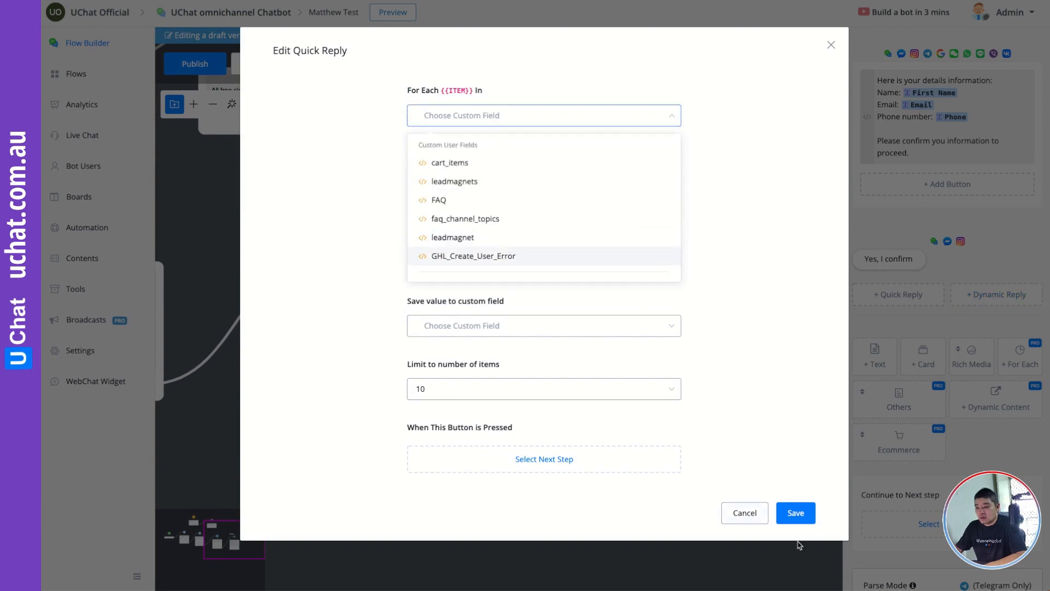
pyautogui.click(750, 518)
# Add a second quick reply titled 'I want to change'
pyautogui.click(916, 297)
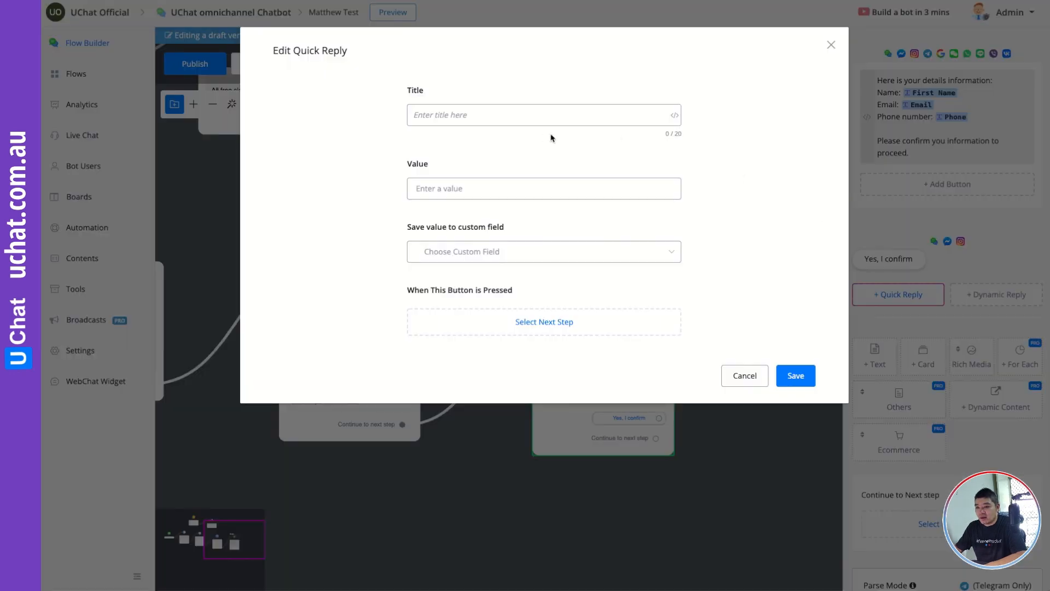
pyautogui.click(498, 114)
pyautogui.write('I w')
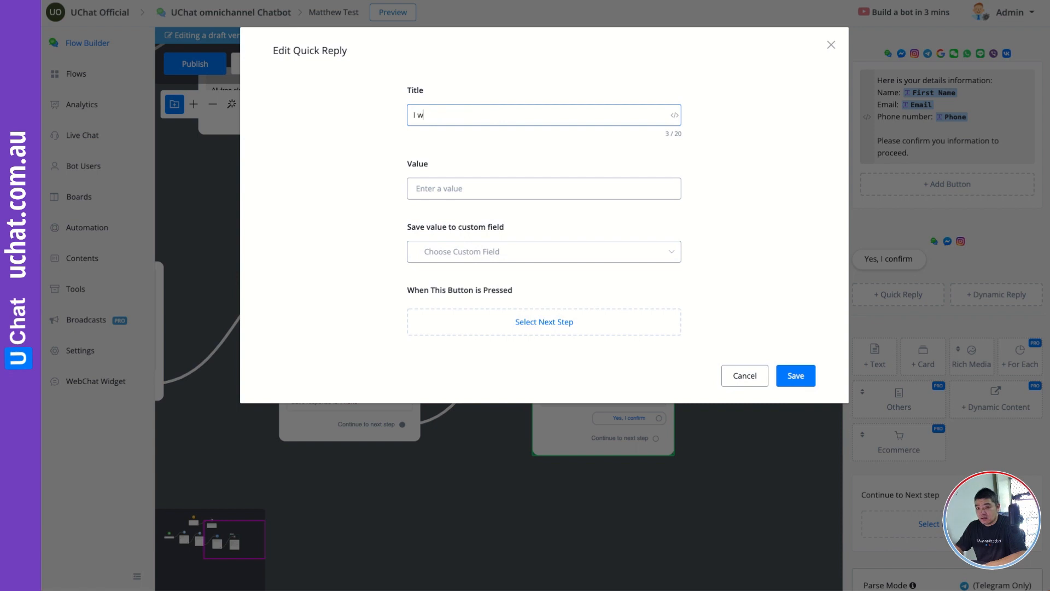
pyautogui.write('anto c')
pyautogui.write(' change')
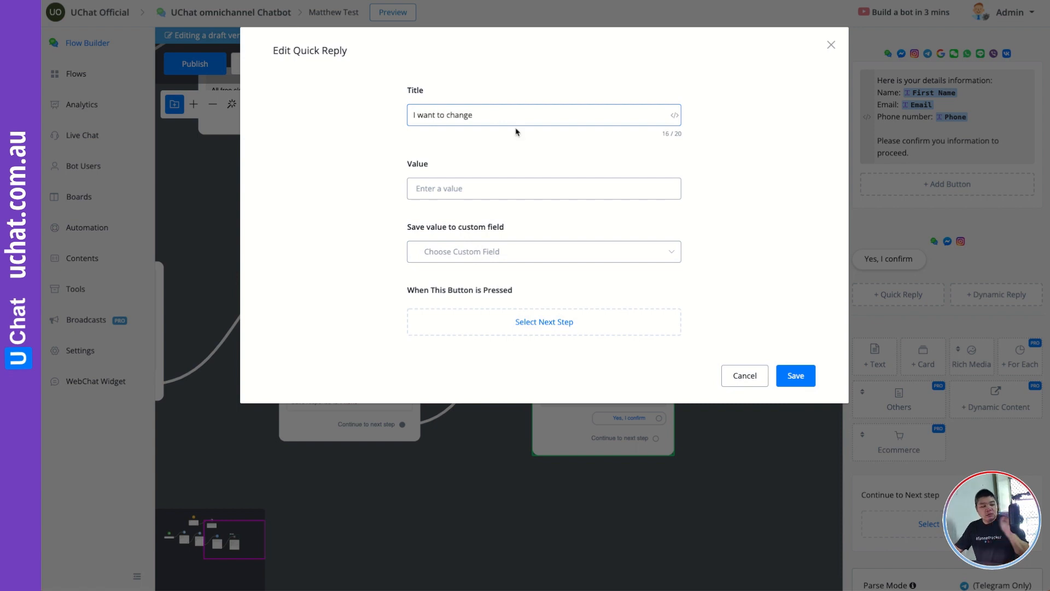
pyautogui.click(796, 383)
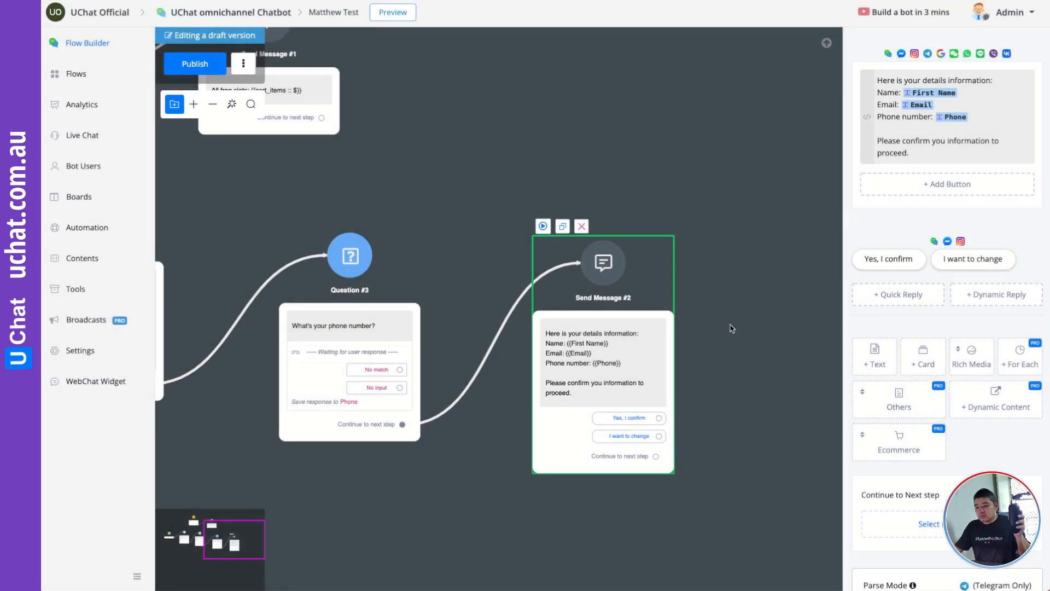
# Link the 'I want to change' reply back to Question #1
pyautogui.scroll(-5, 733, 328)
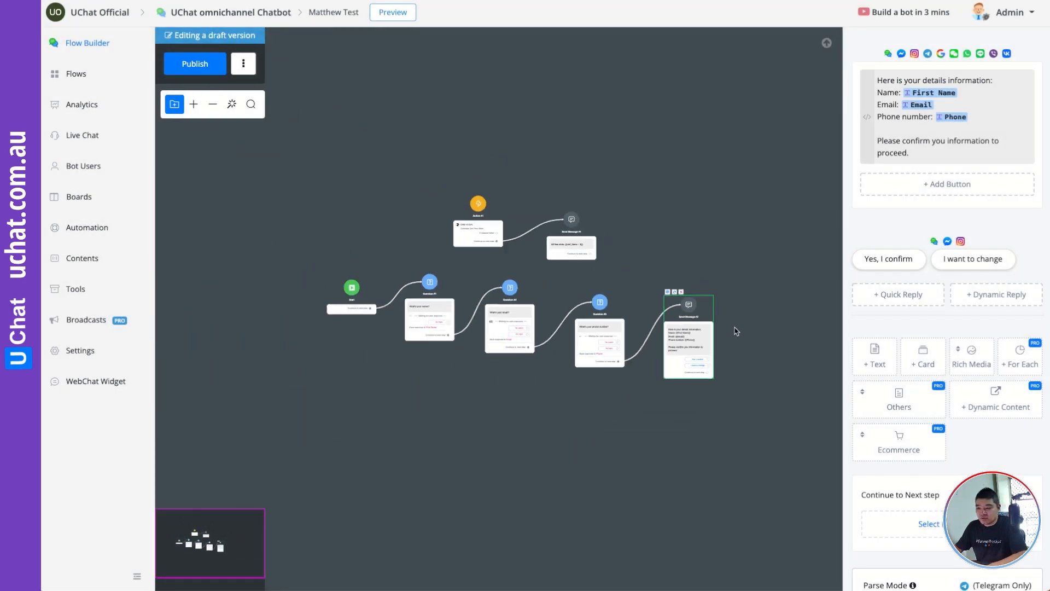
pyautogui.scroll(5, 732, 254)
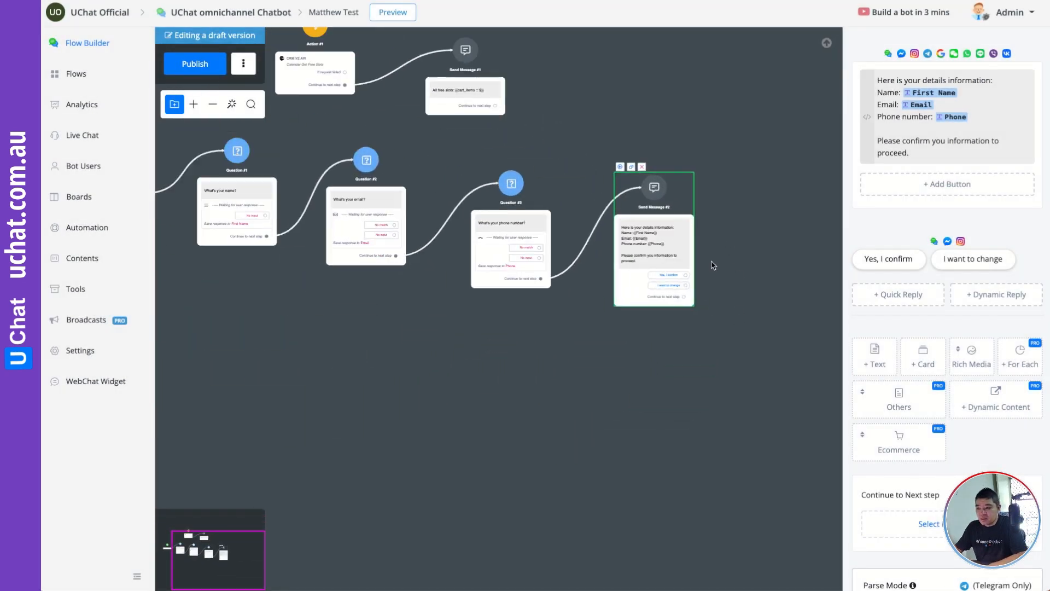
pyautogui.moveTo(733, 281); pyautogui.dragTo(804, 339)
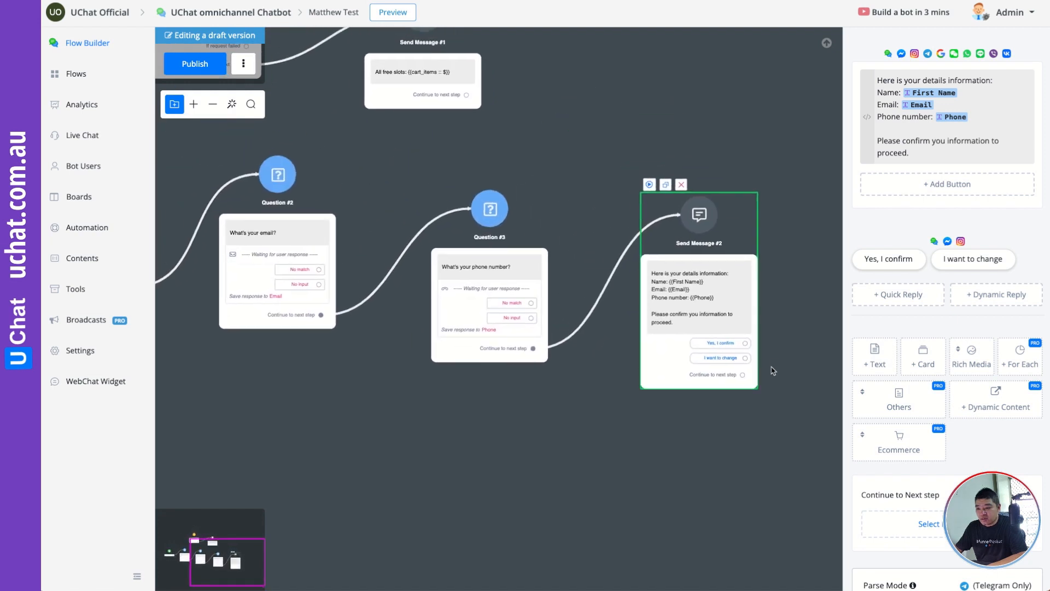
pyautogui.moveTo(534, 404); pyautogui.dragTo(632, 427)
pyautogui.scroll(-5, 632, 426)
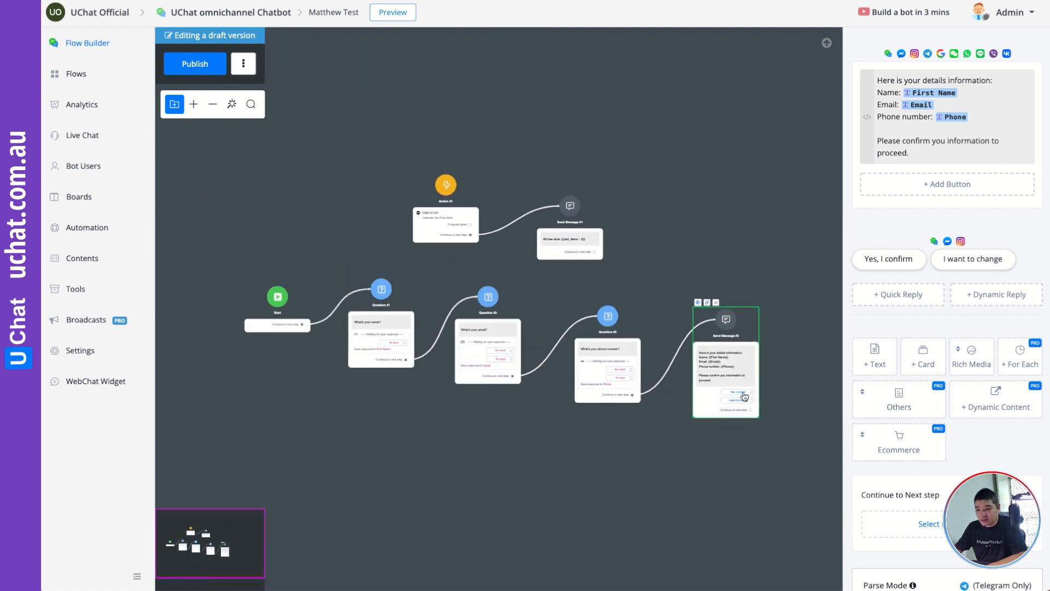
pyautogui.moveTo(751, 400); pyautogui.dragTo(382, 290)
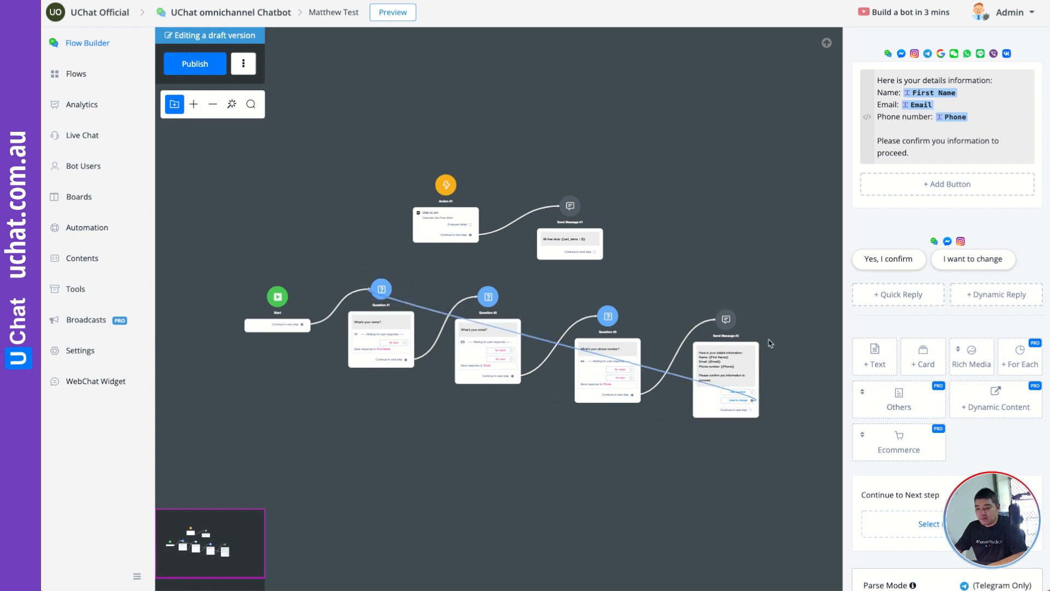
# Start a new step off the 'Yes, I confirm' reply
pyautogui.scroll(5, 771, 342)
pyautogui.moveTo(785, 395); pyautogui.dragTo(628, 216)
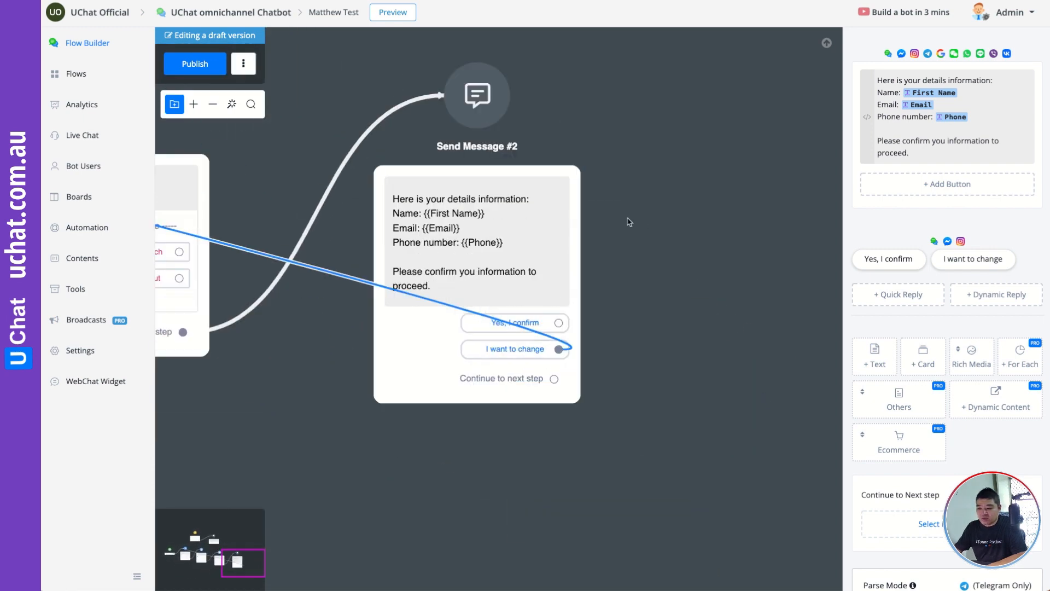
pyautogui.moveTo(664, 290); pyautogui.dragTo(580, 337)
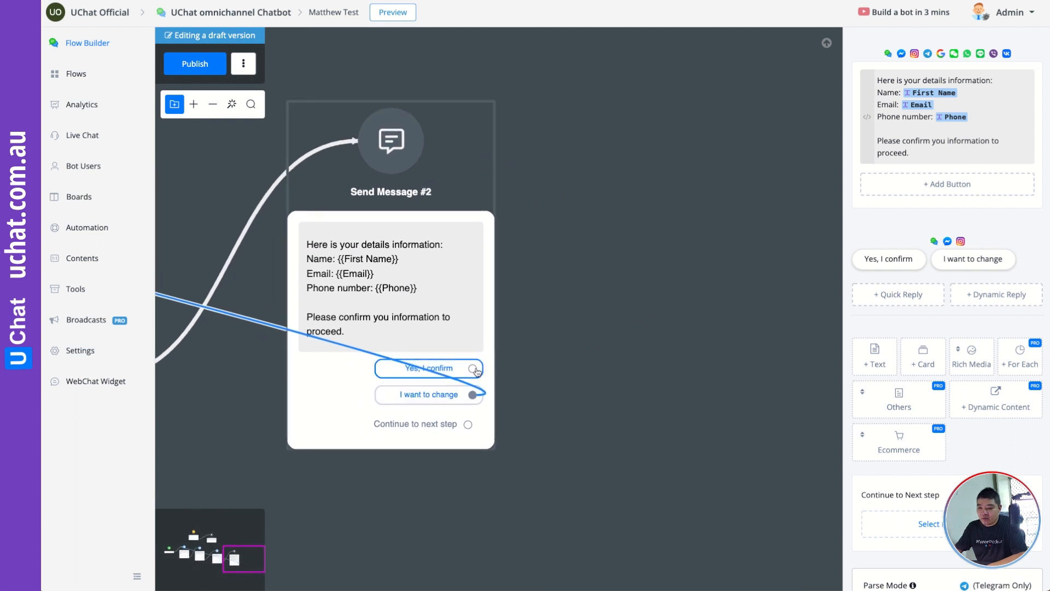
pyautogui.moveTo(471, 368); pyautogui.dragTo(566, 200)
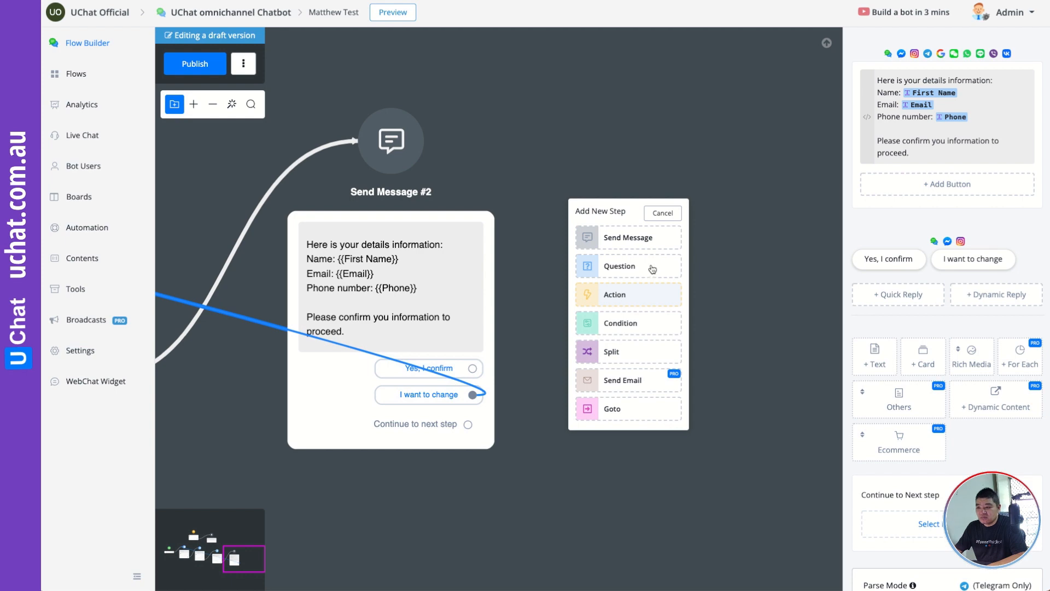
# Add a CRM V2 API action after 'Yes, I confirm' set to Create Contact
pyautogui.click(634, 294)
pyautogui.click(870, 240)
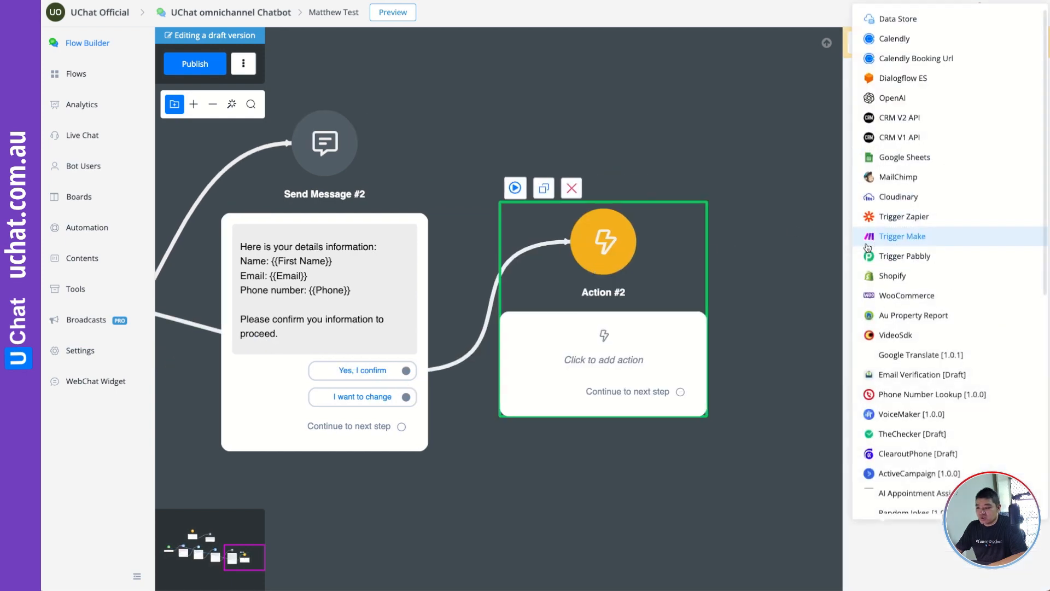
pyautogui.click(868, 247)
pyautogui.click(862, 236)
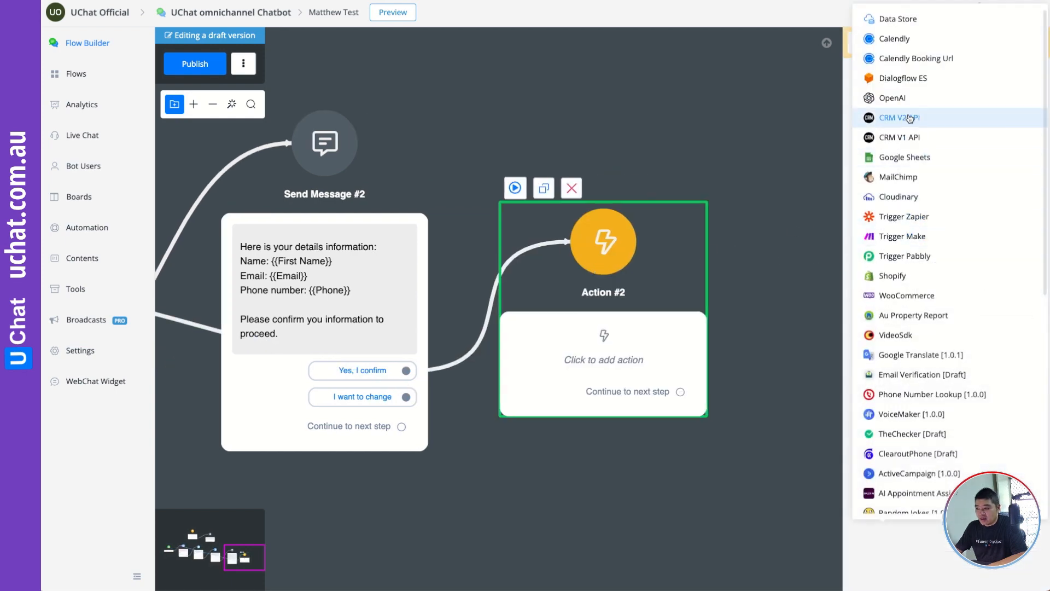
pyautogui.click(910, 118)
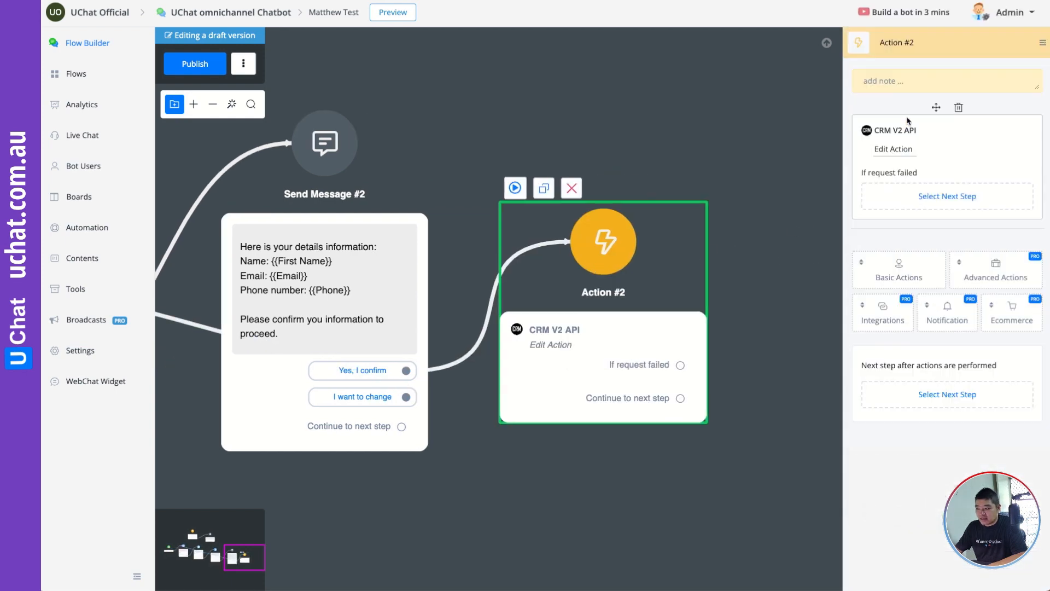
pyautogui.click(898, 151)
pyautogui.click(328, 100)
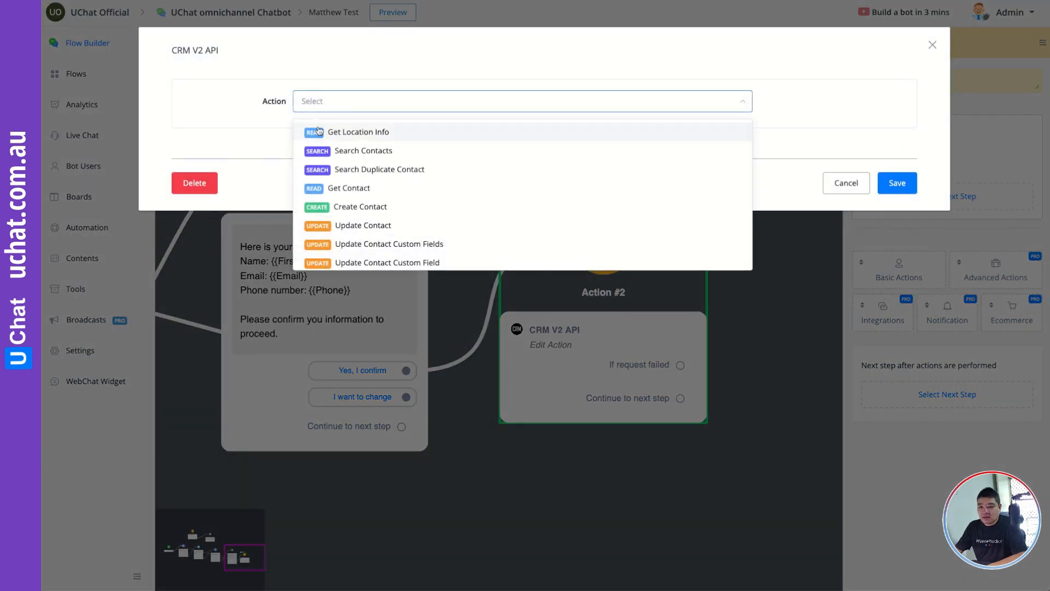
pyautogui.click(359, 208)
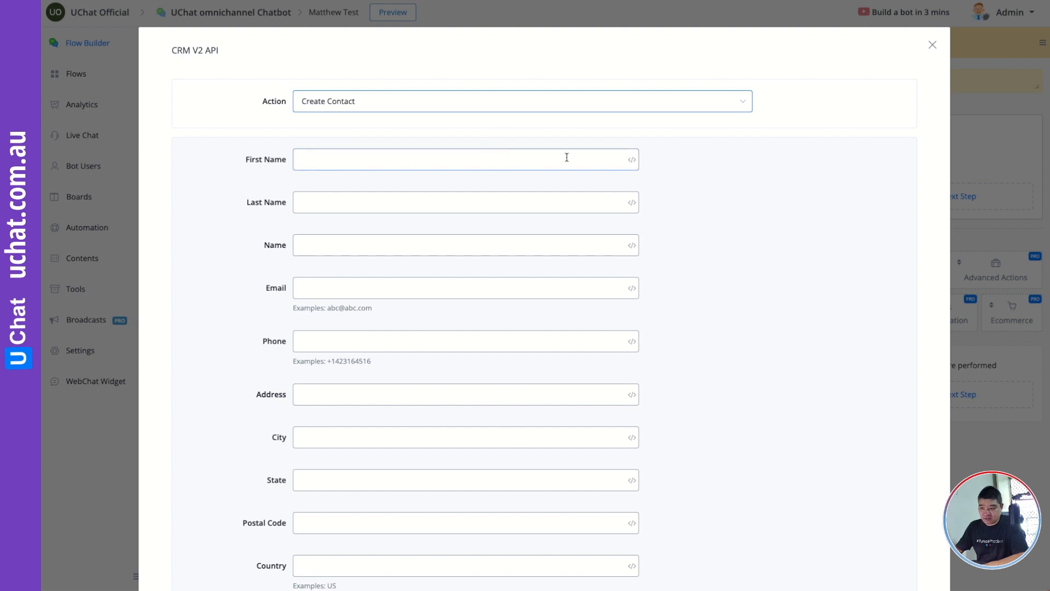
# Map the contact's First Name and Name to First Name, and Email to Email
pyautogui.click(632, 159)
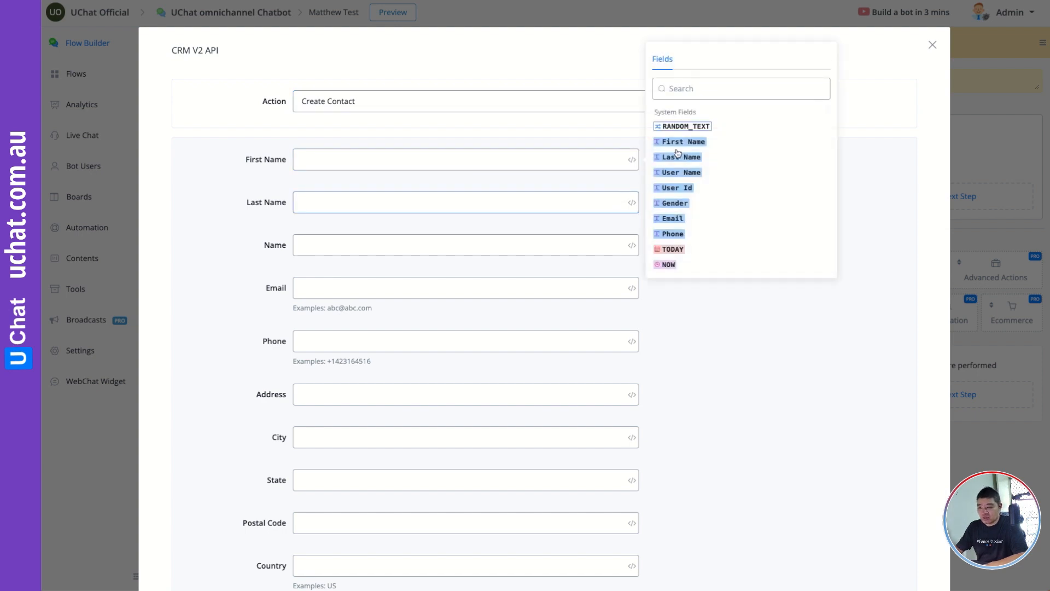
pyautogui.click(683, 141)
pyautogui.scroll(-1, 354, 228)
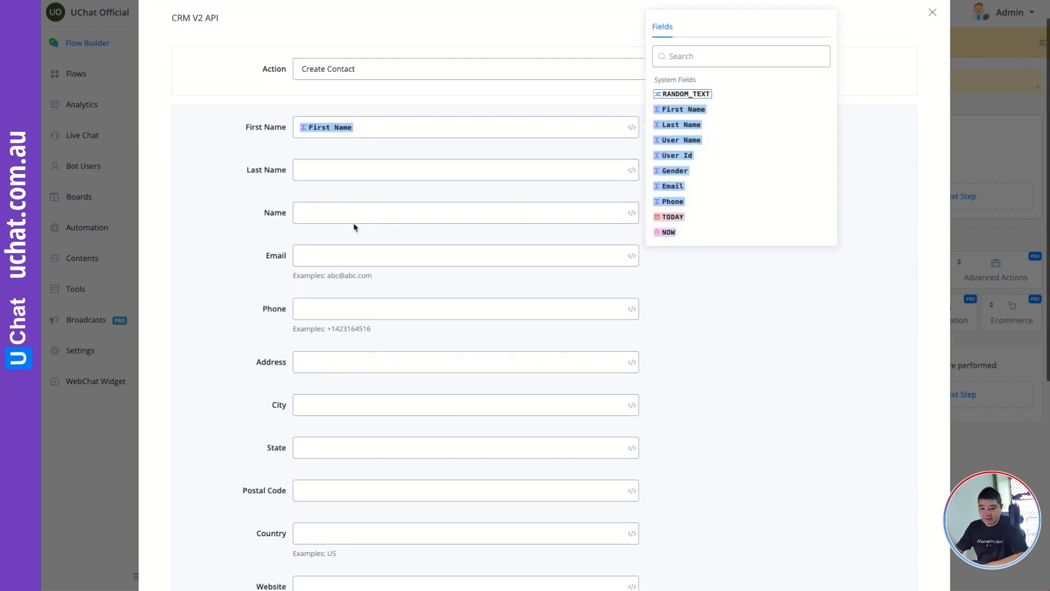
pyautogui.click(344, 210)
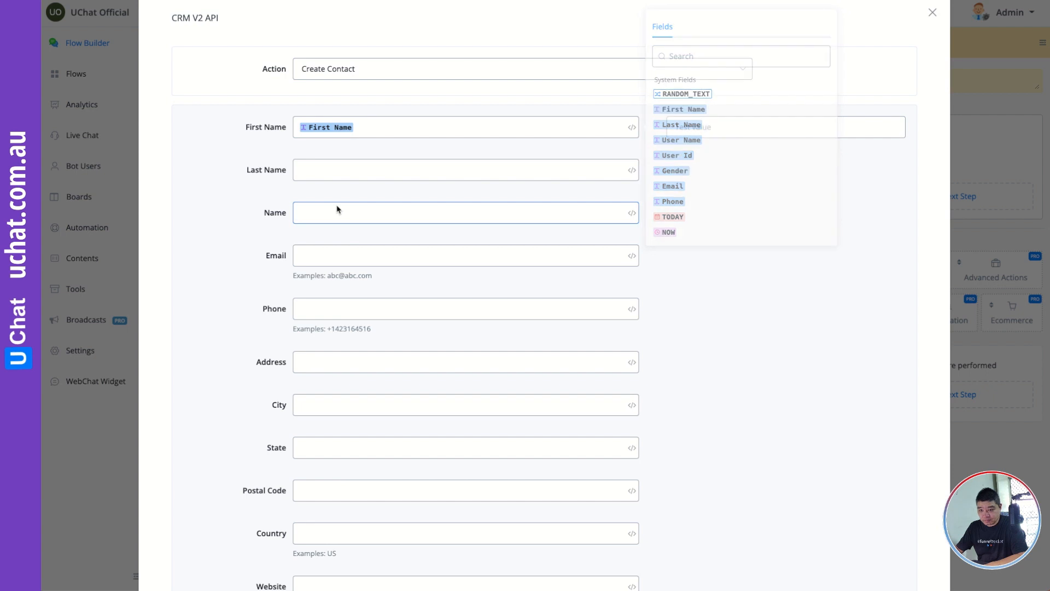
pyautogui.click(632, 212)
pyautogui.click(679, 196)
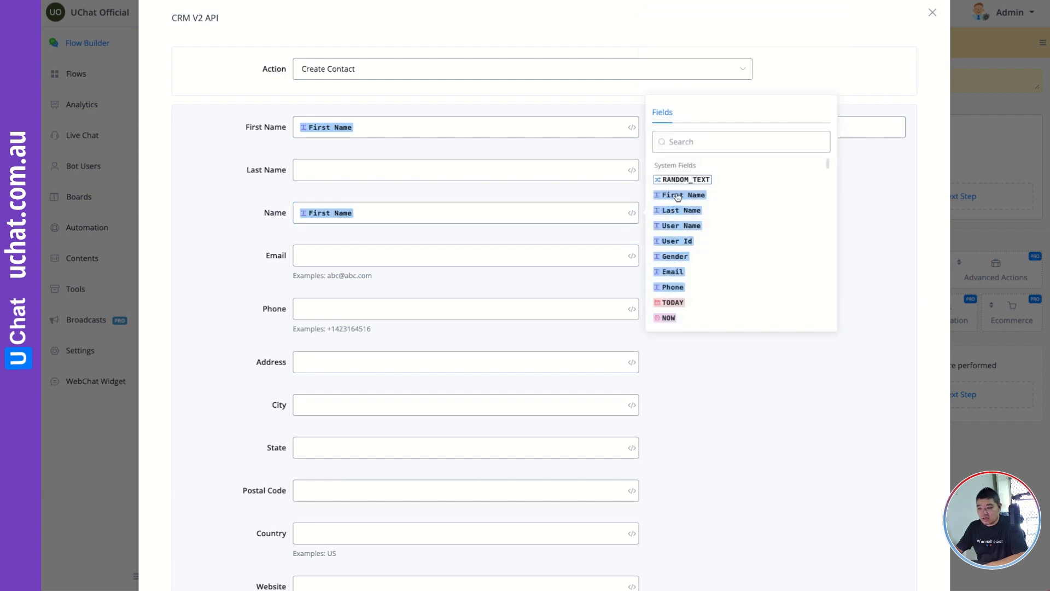
pyautogui.click(364, 232)
pyautogui.click(633, 253)
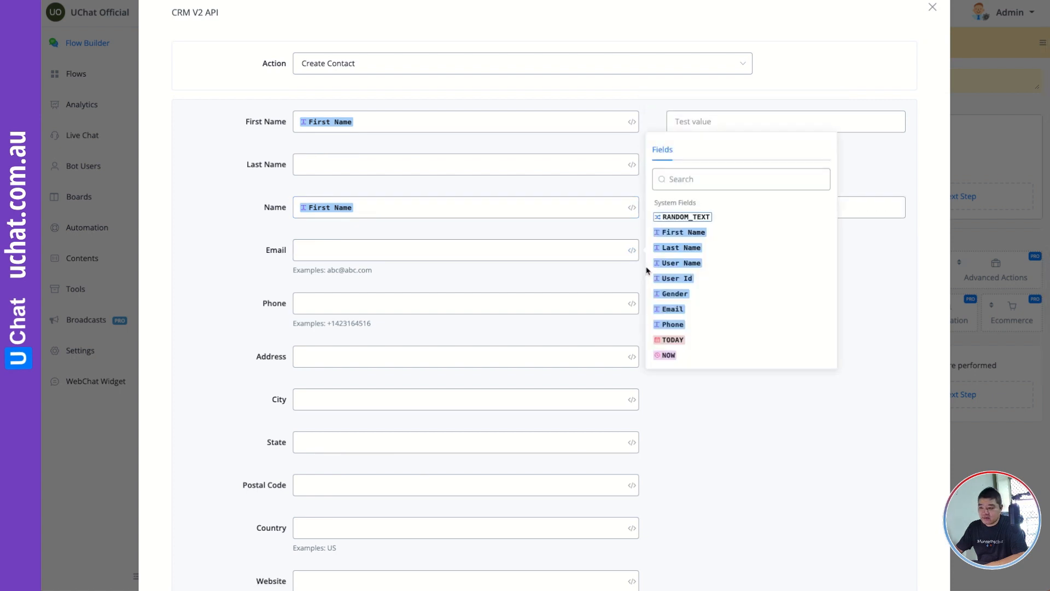
pyautogui.click(673, 309)
pyautogui.click(515, 282)
# Map Phone to the collected Phone, save the action and reopen its settings
pyautogui.scroll(-4, 515, 280)
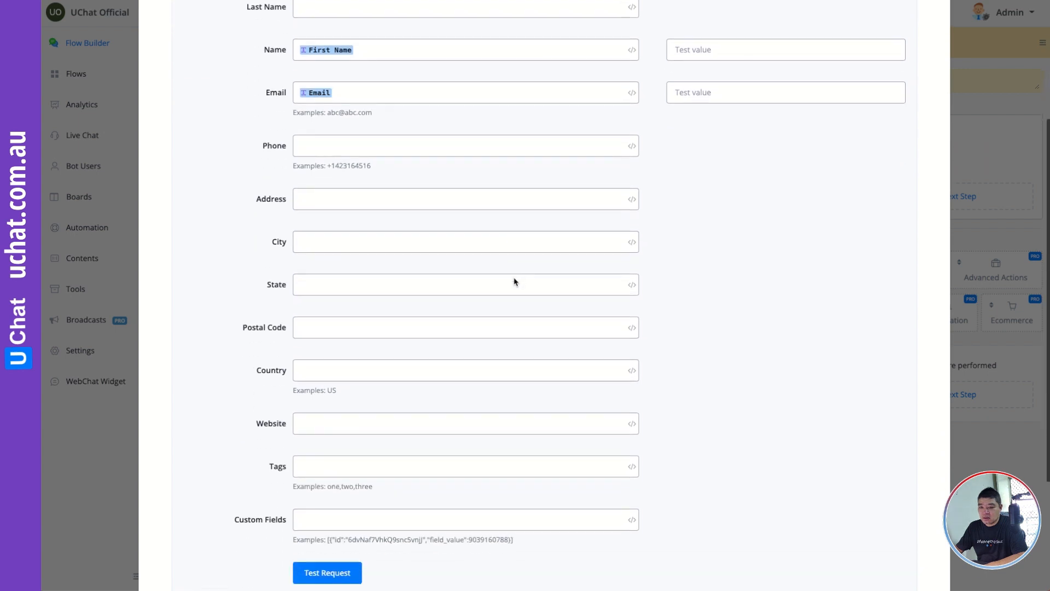
pyautogui.click(633, 110)
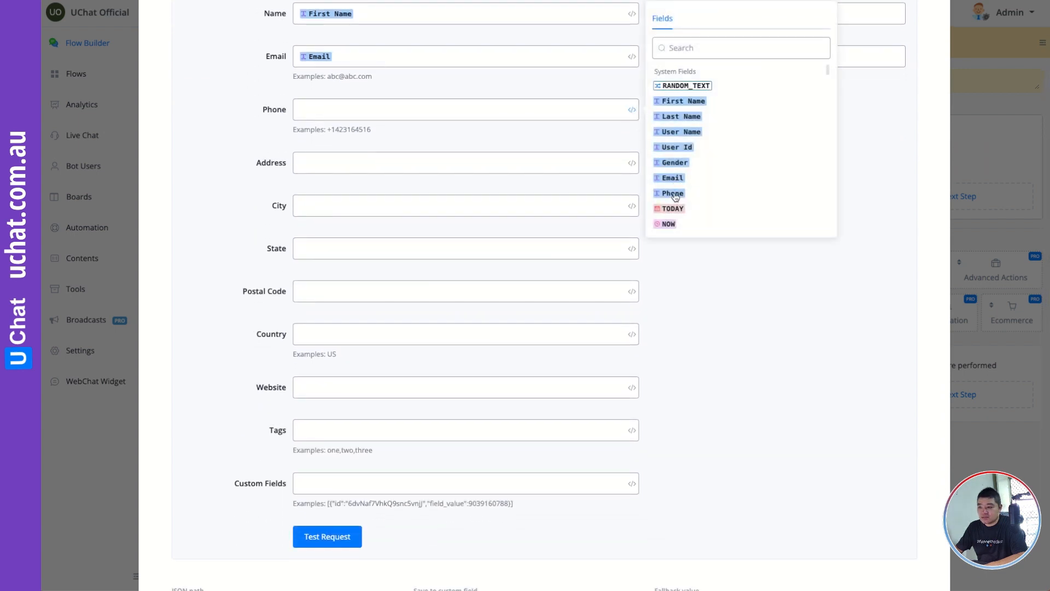
pyautogui.click(674, 194)
pyautogui.click(640, 321)
pyautogui.scroll(-3, 640, 321)
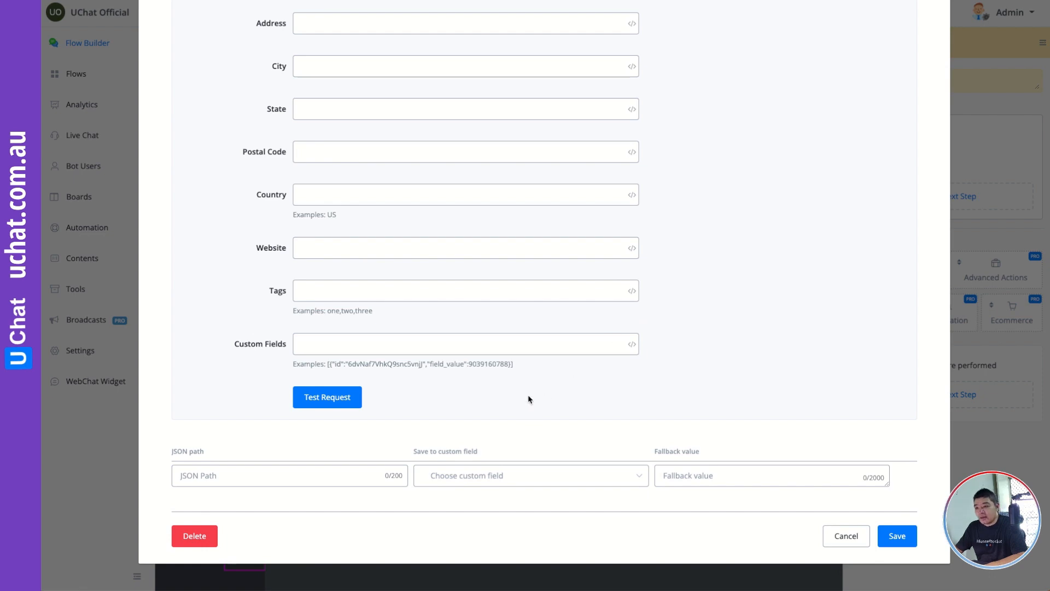
pyautogui.scroll(3, 527, 395)
pyautogui.scroll(-3, 528, 395)
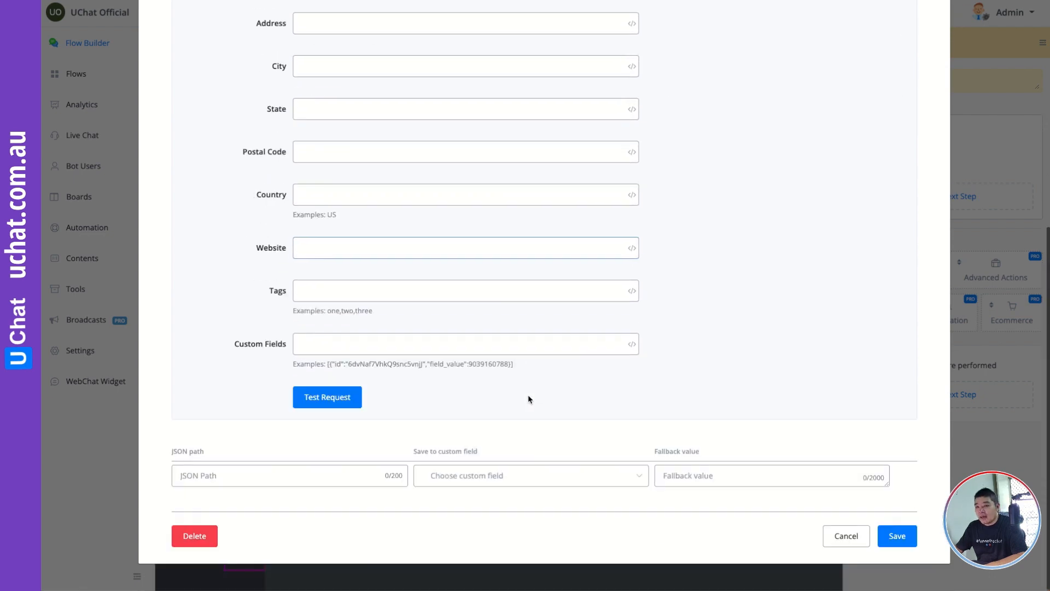
pyautogui.click(897, 536)
pyautogui.moveTo(734, 410); pyautogui.dragTo(684, 369)
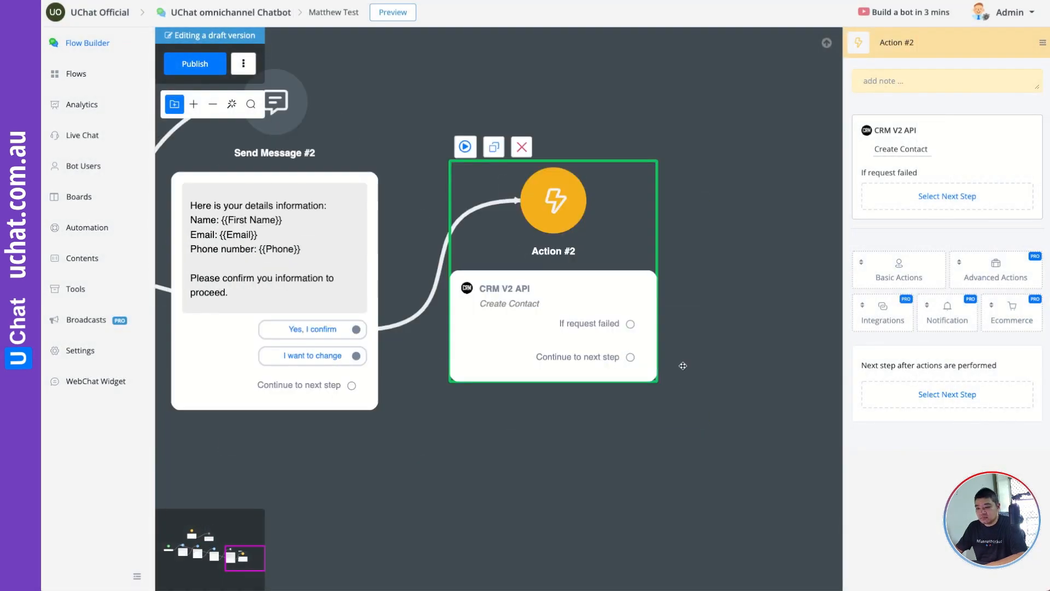
pyautogui.click(902, 150)
pyautogui.scroll(-6, 429, 217)
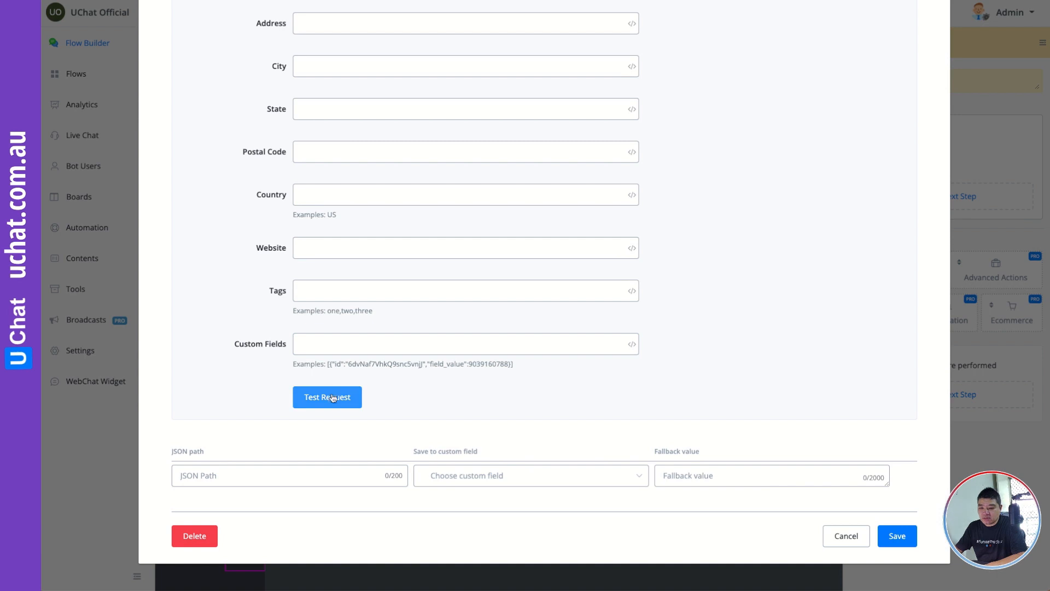
# Run a test request, then retest with test values for First Name, Name, e-mail and phone
pyautogui.click(343, 397)
pyautogui.scroll(-1, 416, 387)
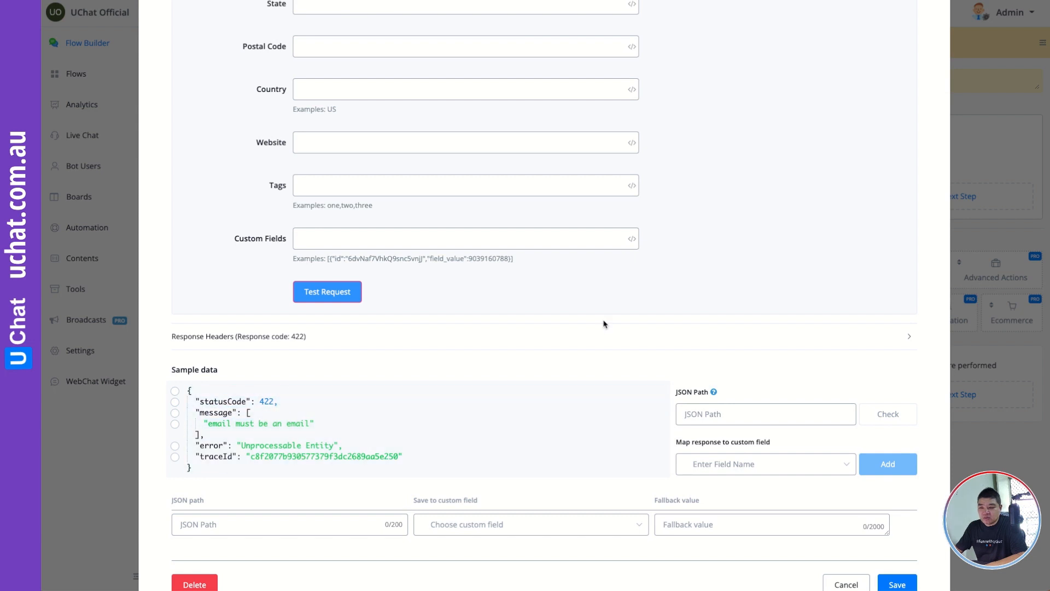
pyautogui.scroll(9, 604, 324)
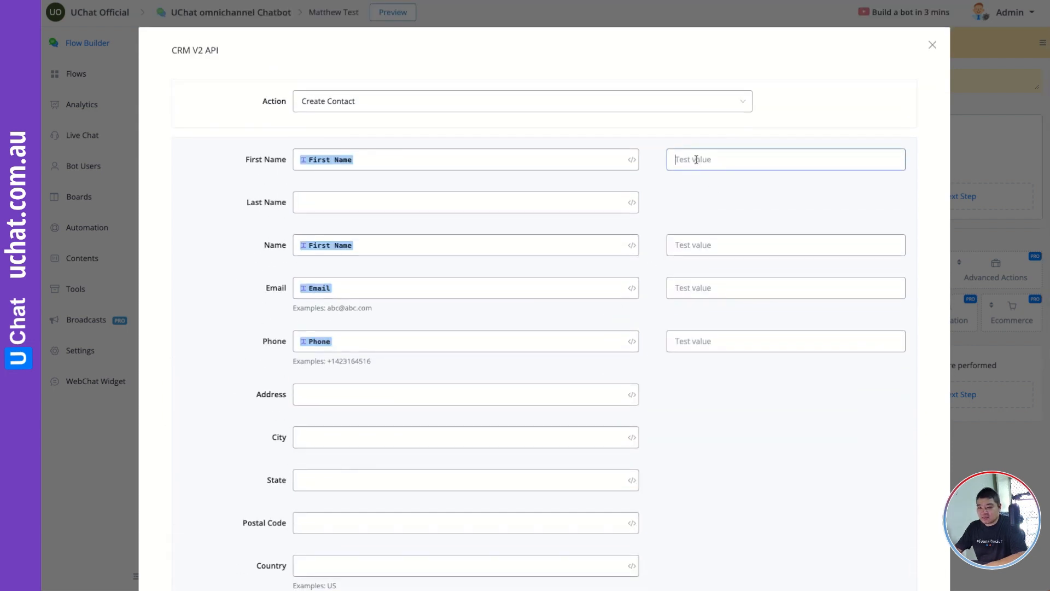
pyautogui.write('test')
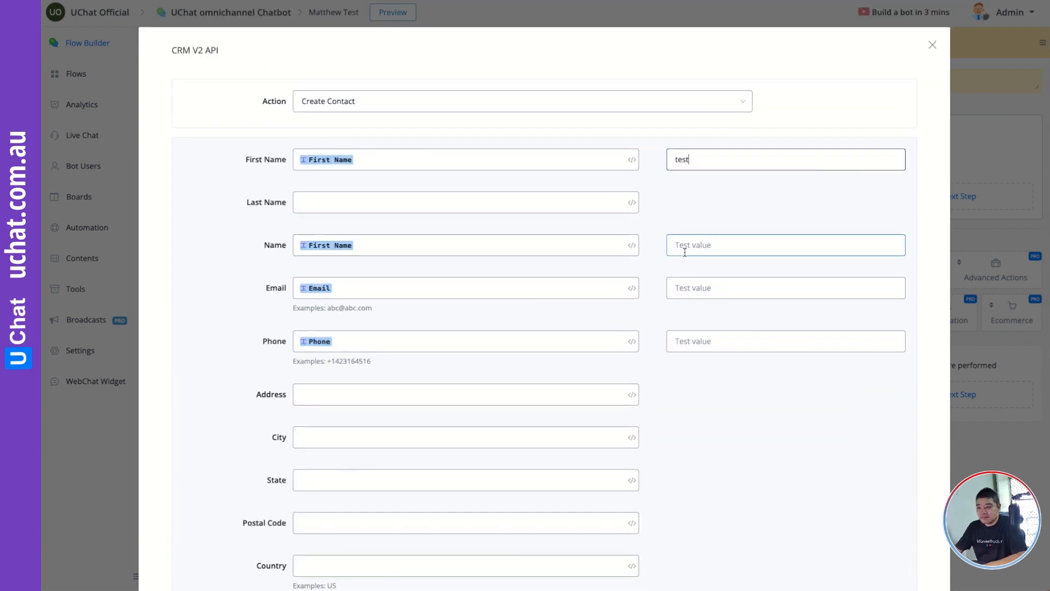
pyautogui.click(685, 252)
pyautogui.write('test')
pyautogui.click(678, 286)
pyautogui.write('test')
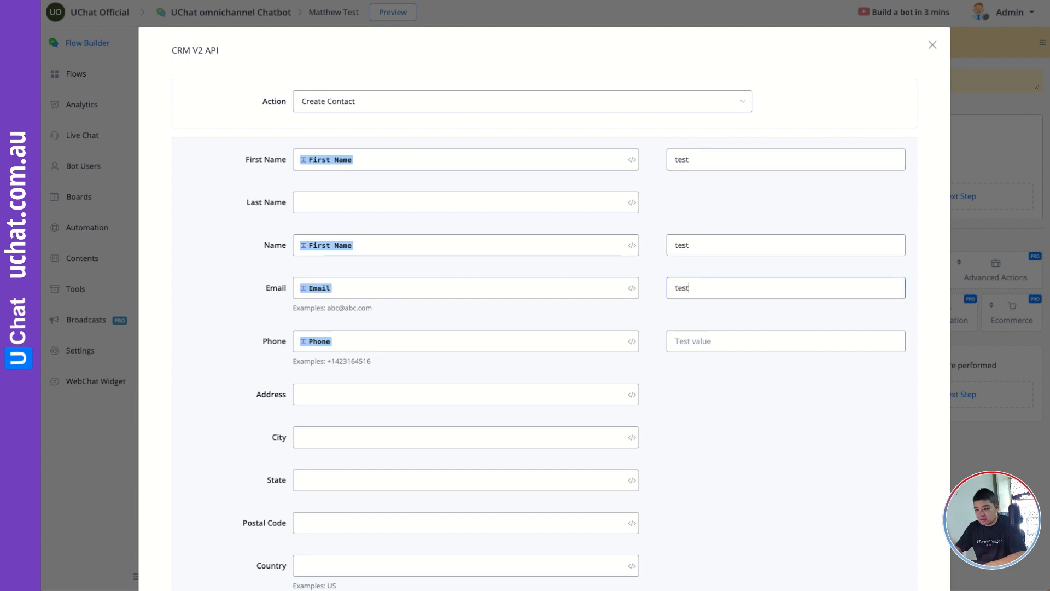
pyautogui.write('@gmail.com')
pyautogui.click(715, 340)
pyautogui.write('23323232')
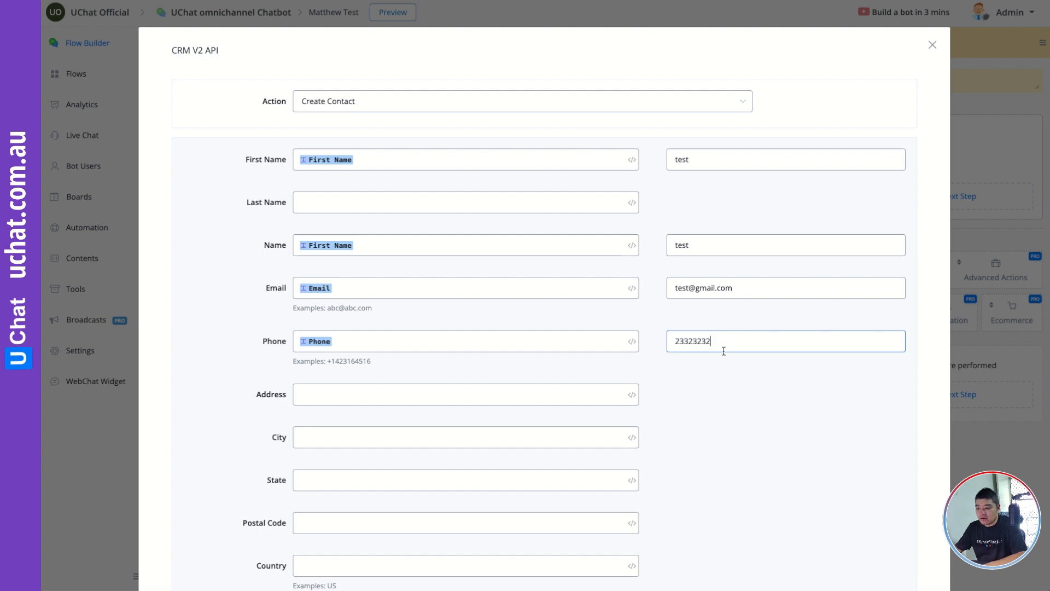
pyautogui.scroll(-2, 724, 351)
pyautogui.scroll(-7, 724, 351)
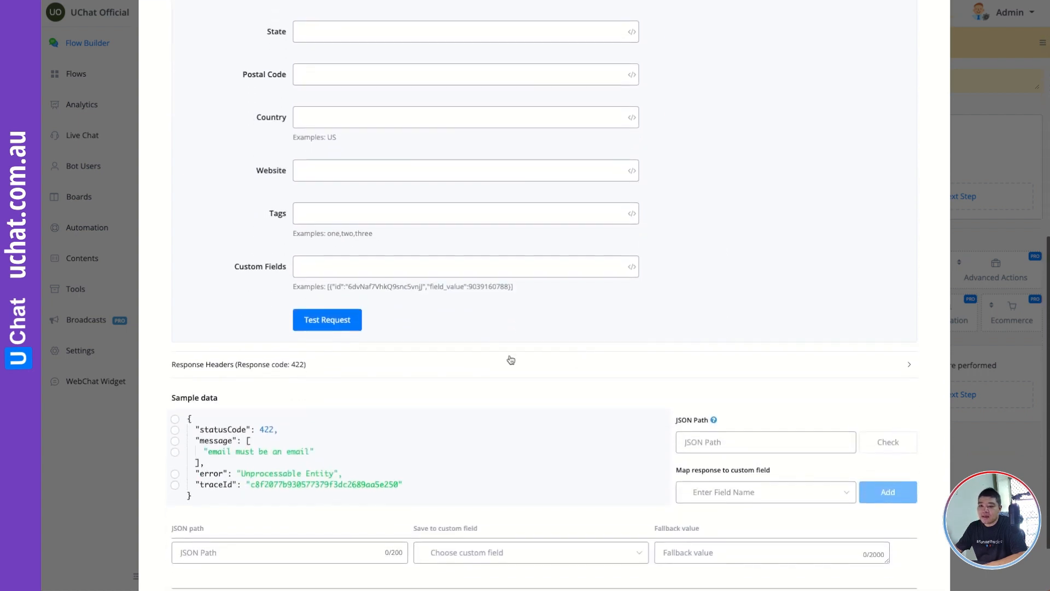
pyautogui.click(327, 308)
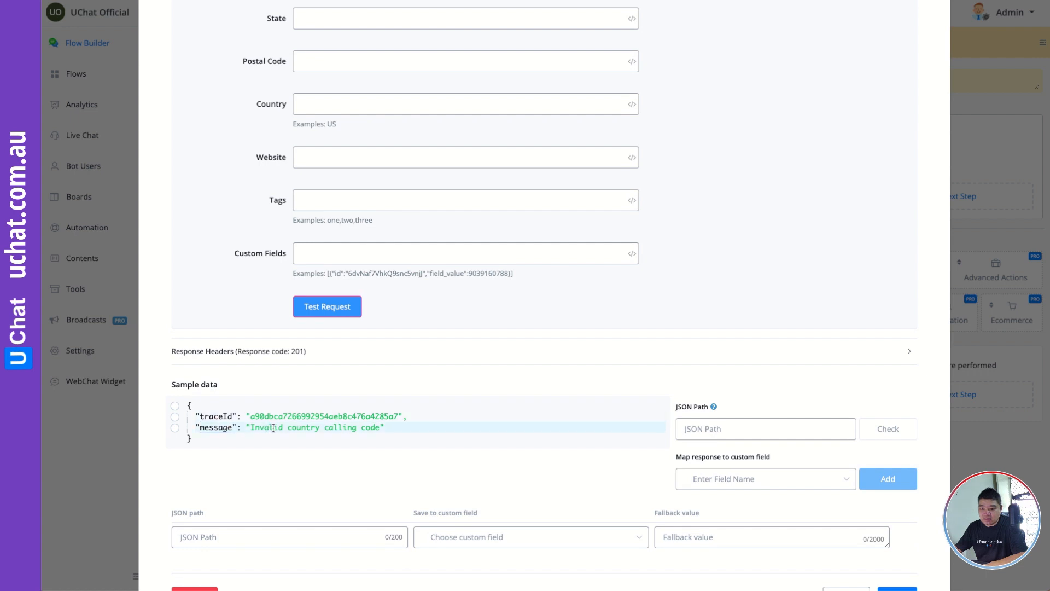
# Replace the test phone with a full international number, retest, and add a + prefix
pyautogui.scroll(6, 392, 349)
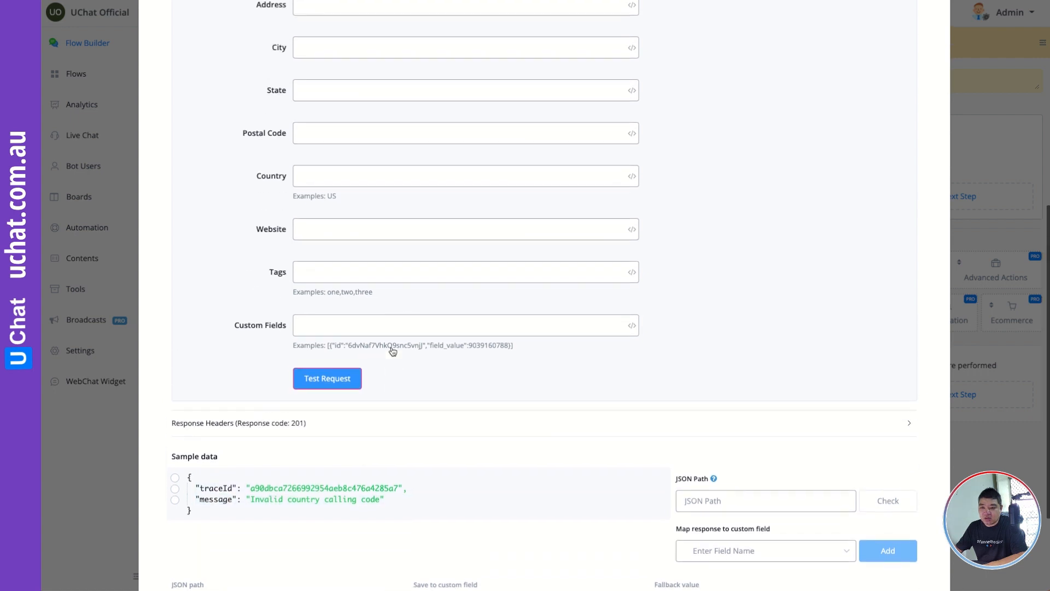
pyautogui.click(676, 175)
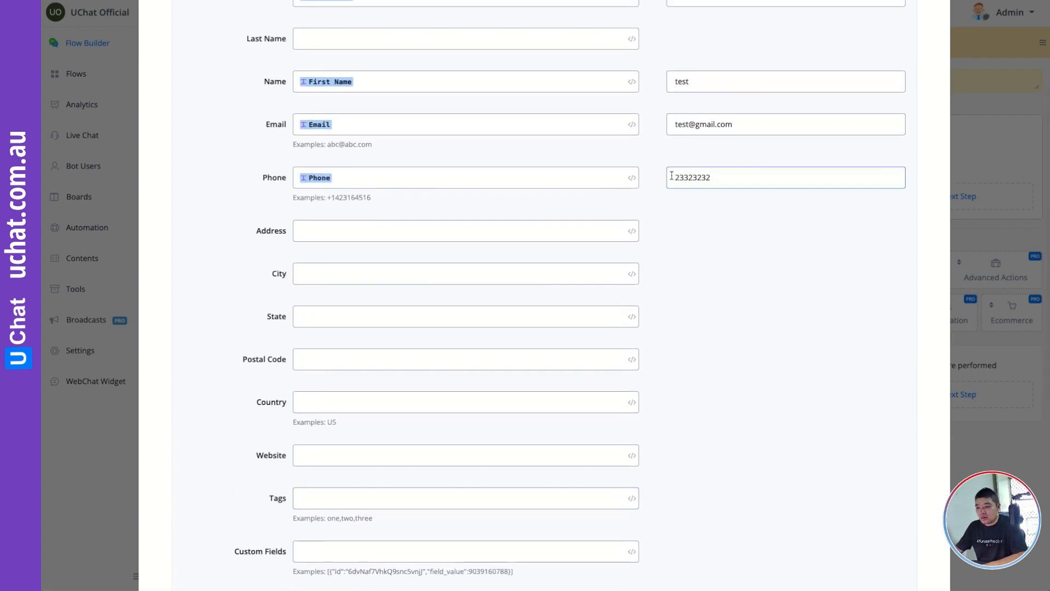
pyautogui.doubleClick(679, 176)
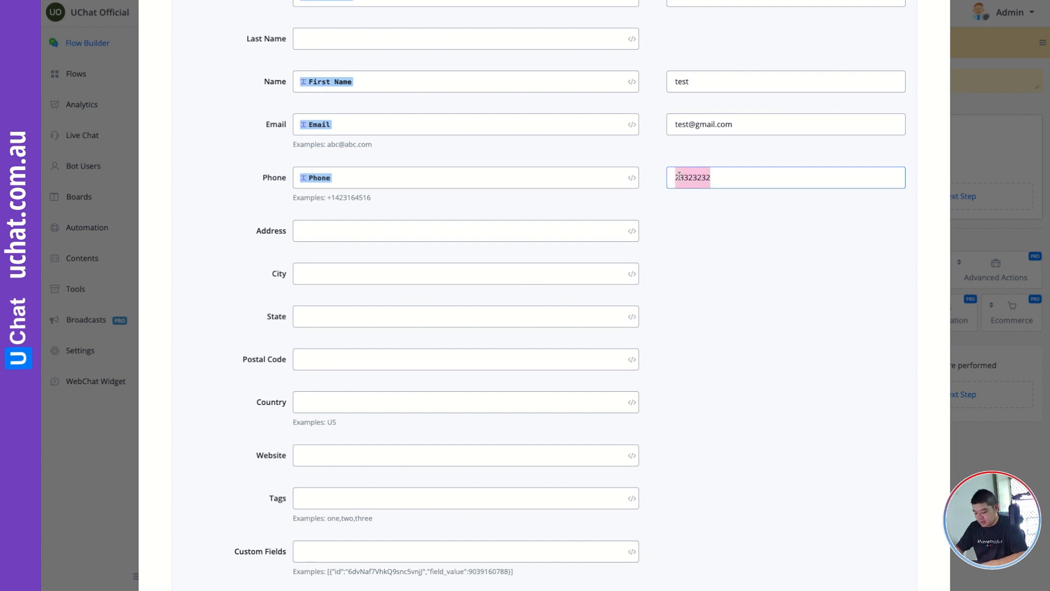
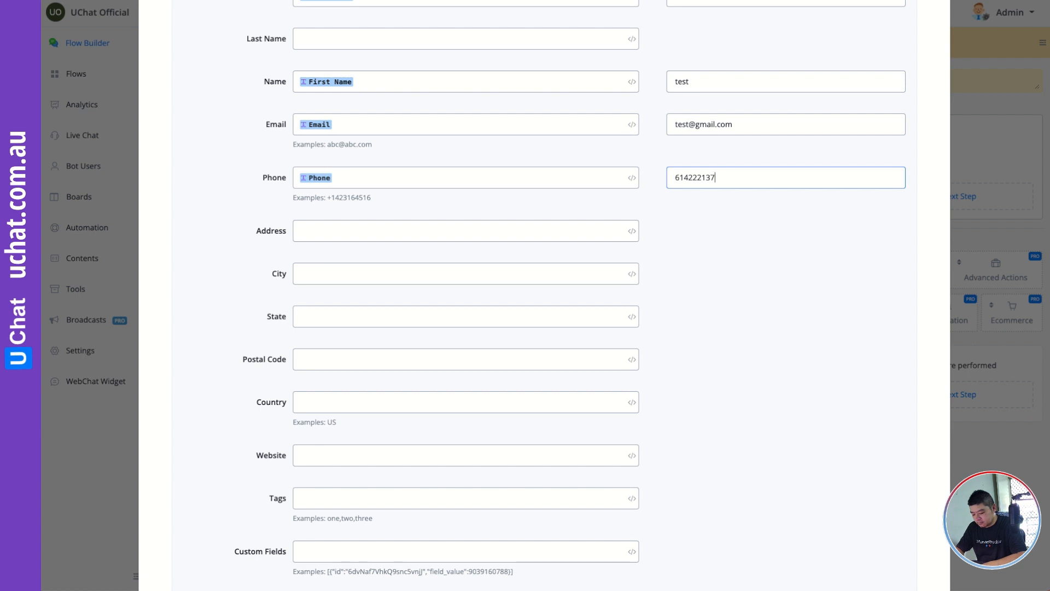
pyautogui.scroll(-6, 685, 280)
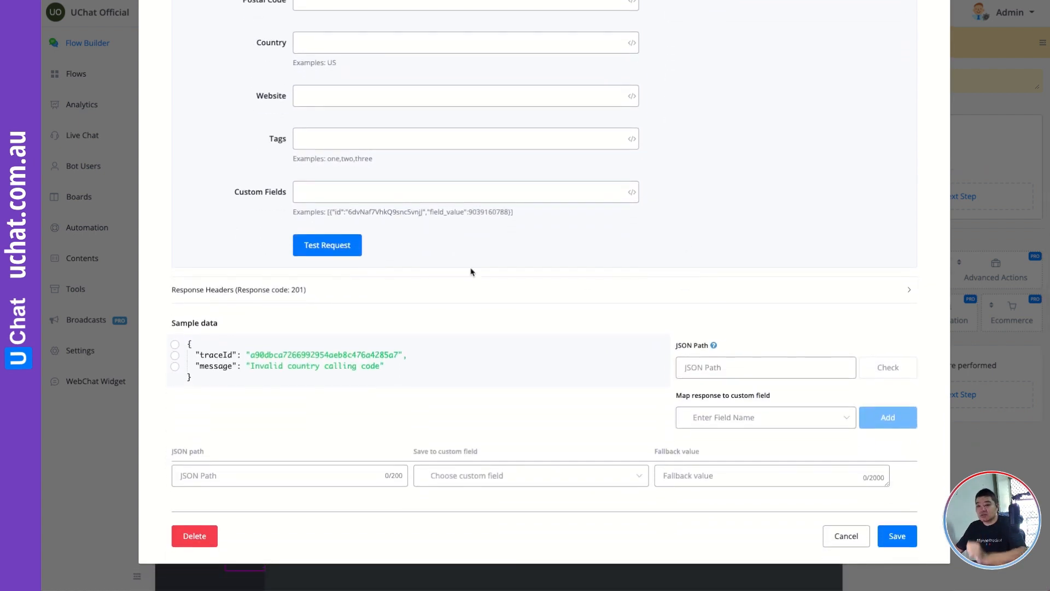
pyautogui.click(343, 245)
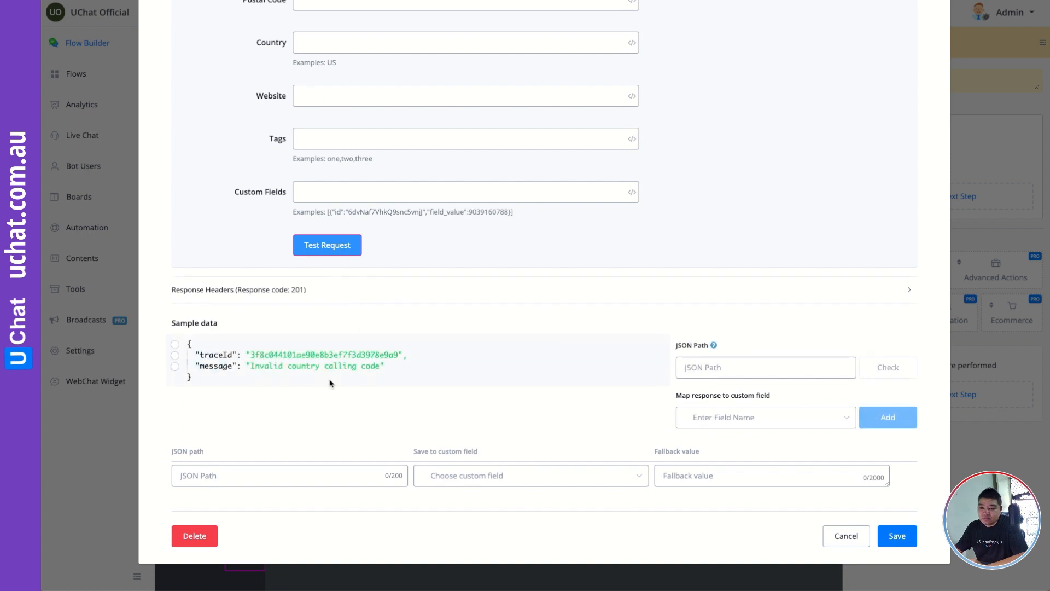
pyautogui.scroll(10, 539, 342)
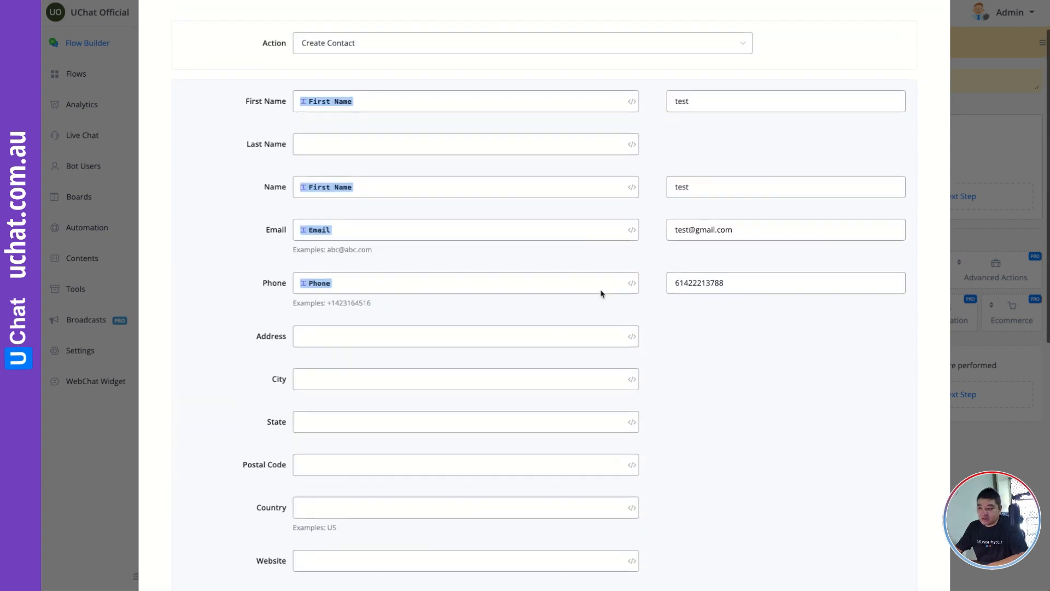
pyautogui.click(676, 332)
pyautogui.write('+')
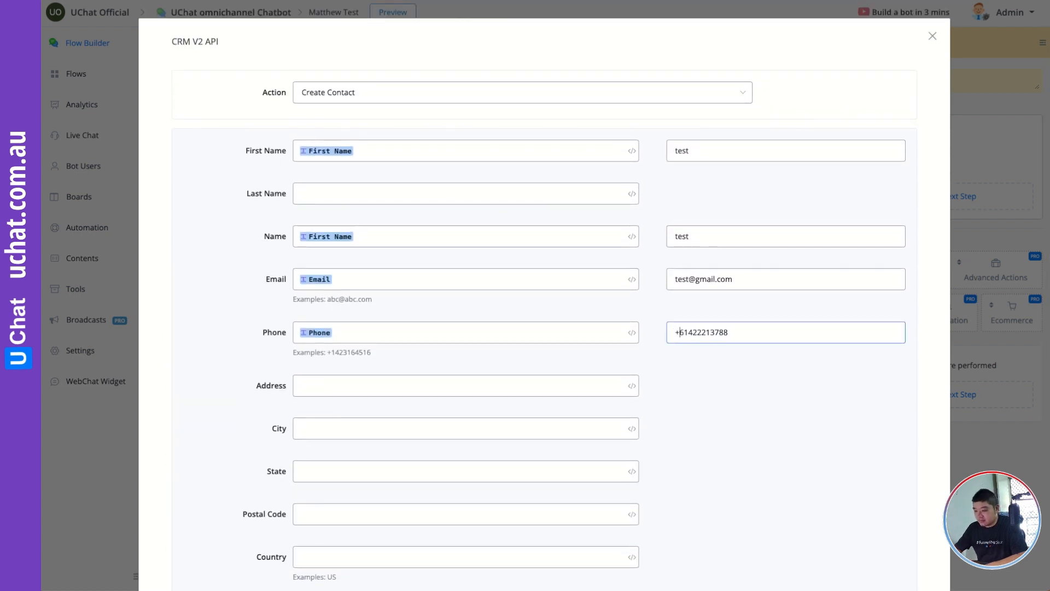
pyautogui.scroll(-10, 717, 418)
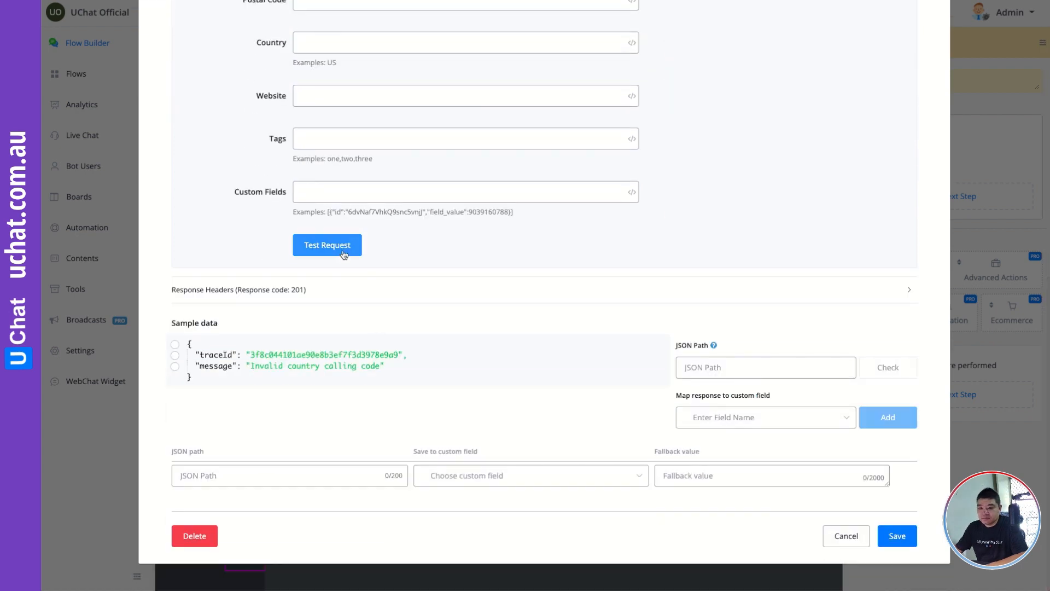
# Re-run the Create Contact request test with the prefixed phone number
pyautogui.click(337, 247)
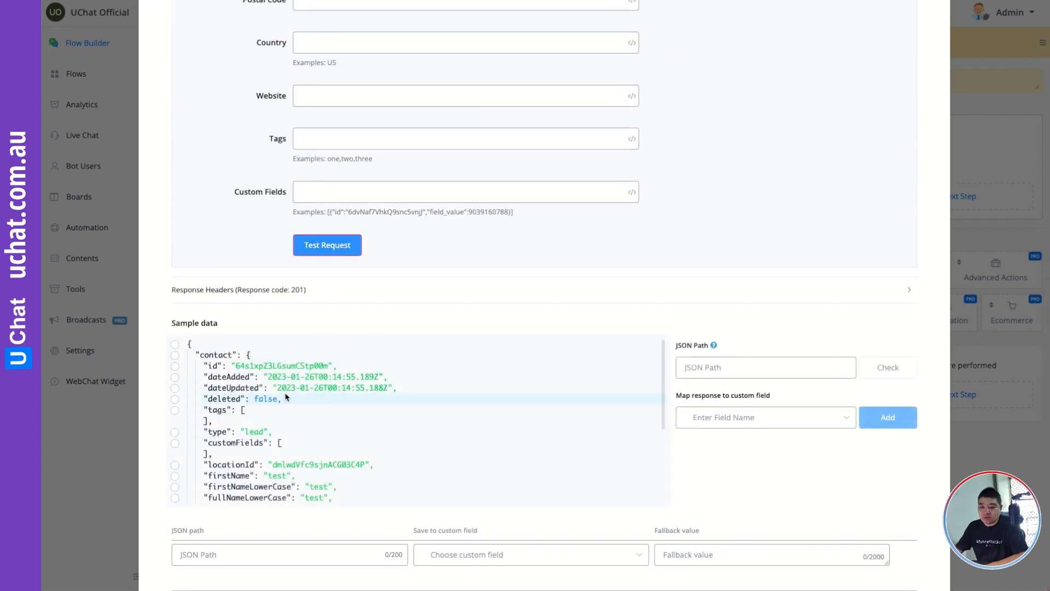
pyautogui.scroll(-3, 287, 398)
pyautogui.scroll(2, 287, 398)
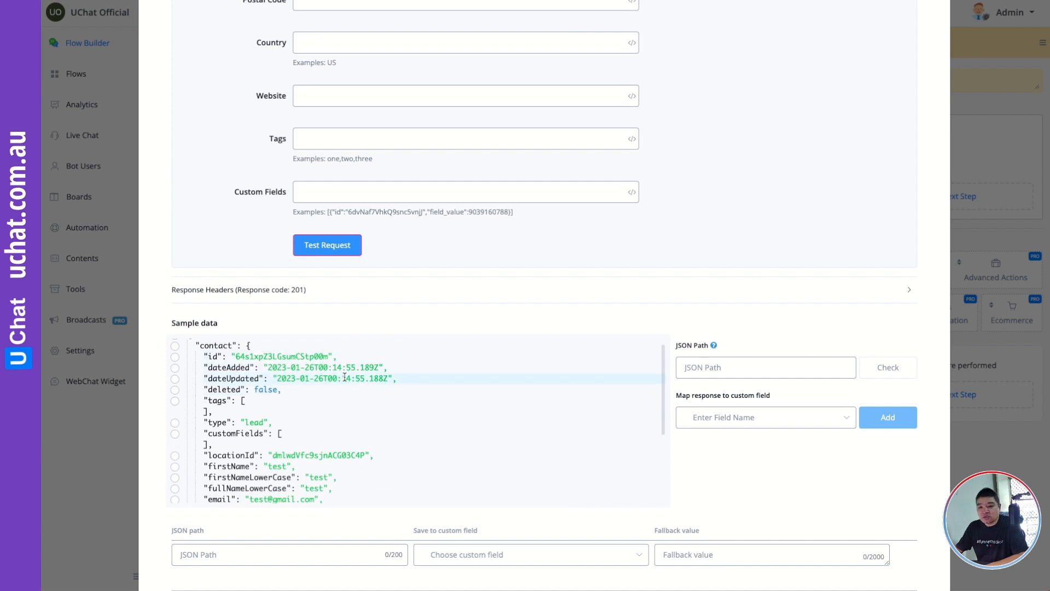
pyautogui.scroll(-1, 345, 377)
pyautogui.scroll(1, 344, 377)
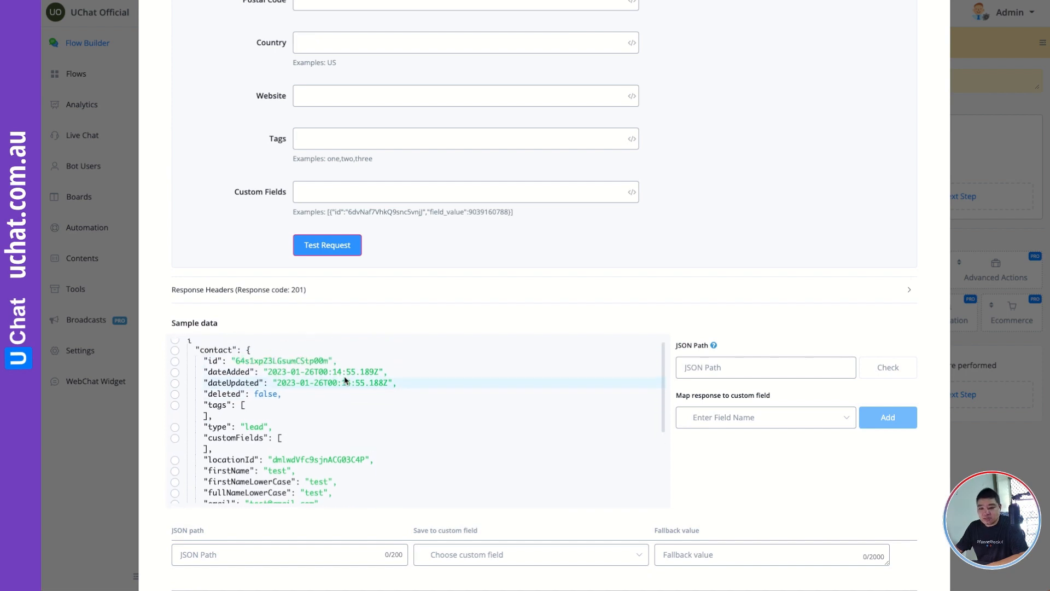
# Map the response's $.contact.id to the GHL_User_ID custom field
pyautogui.click(174, 361)
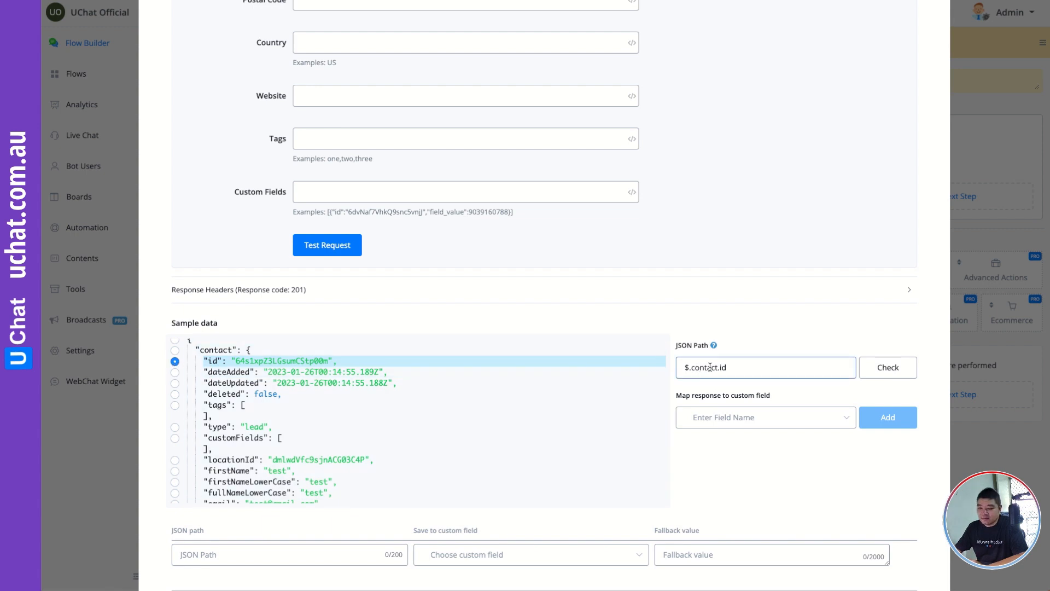
pyautogui.click(738, 418)
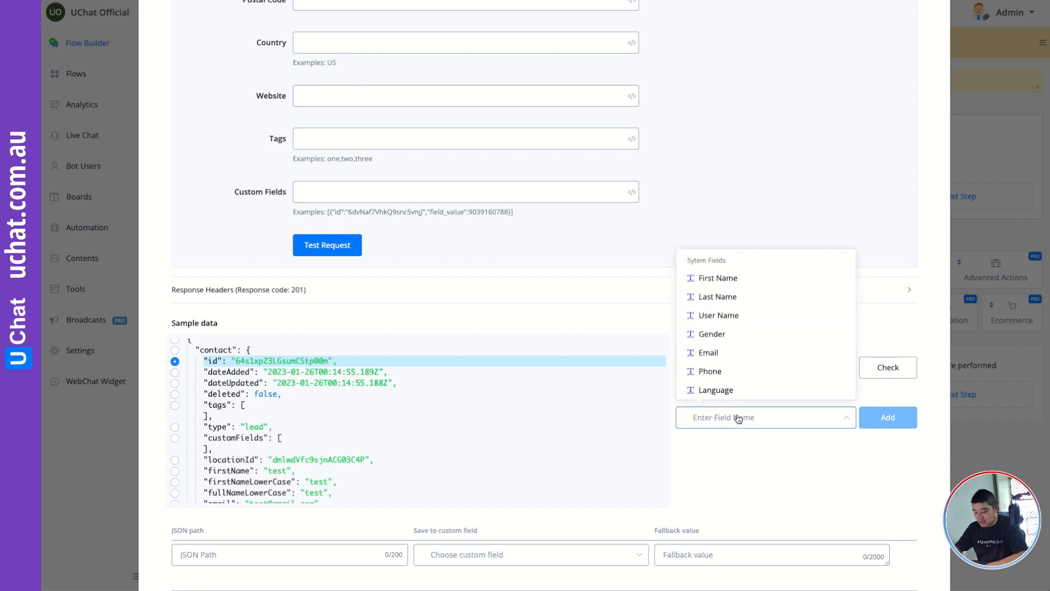
pyautogui.write('ghl')
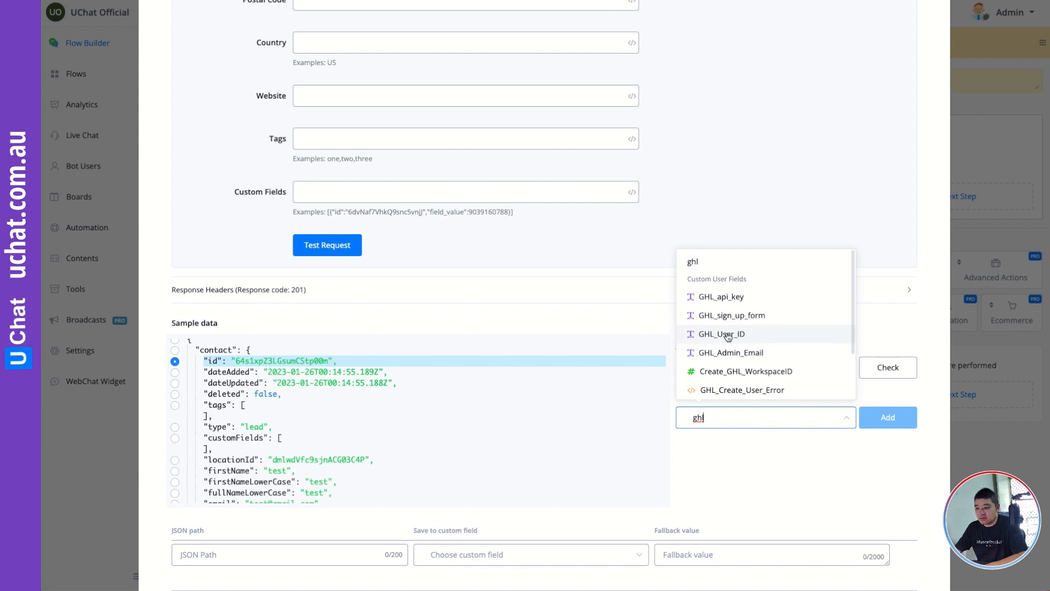
pyautogui.click(729, 335)
pyautogui.click(882, 418)
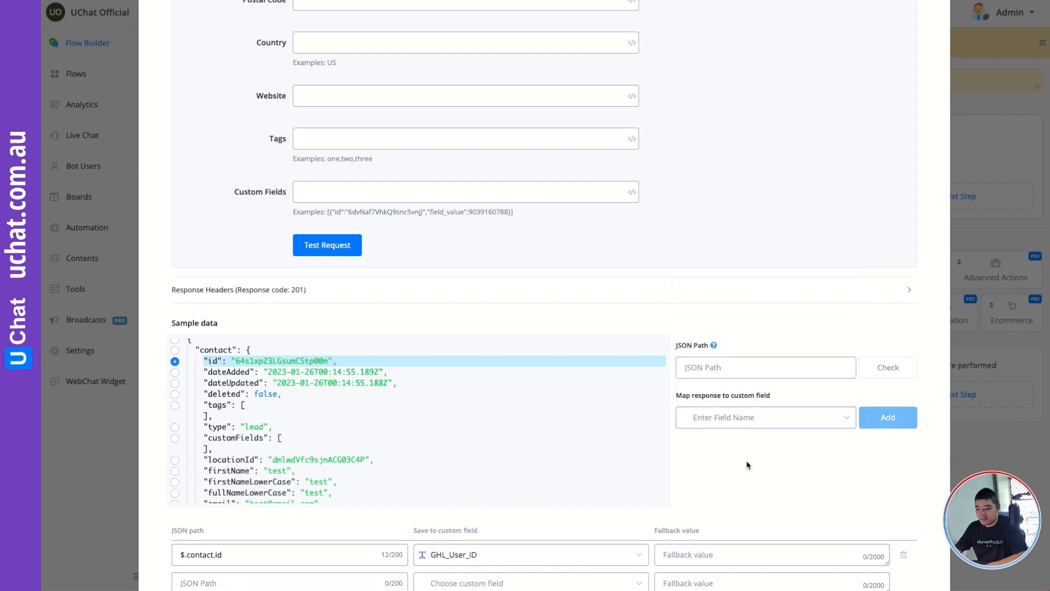
# Save the Create Contact request settings
pyautogui.scroll(-2, 744, 461)
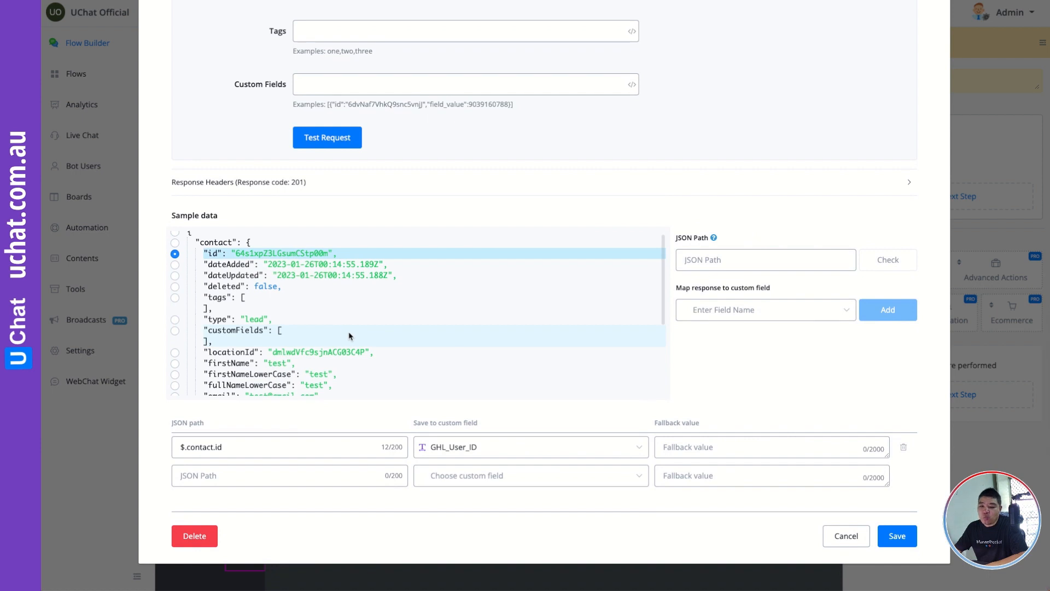
pyautogui.scroll(-2, 350, 334)
pyautogui.scroll(-1, 349, 335)
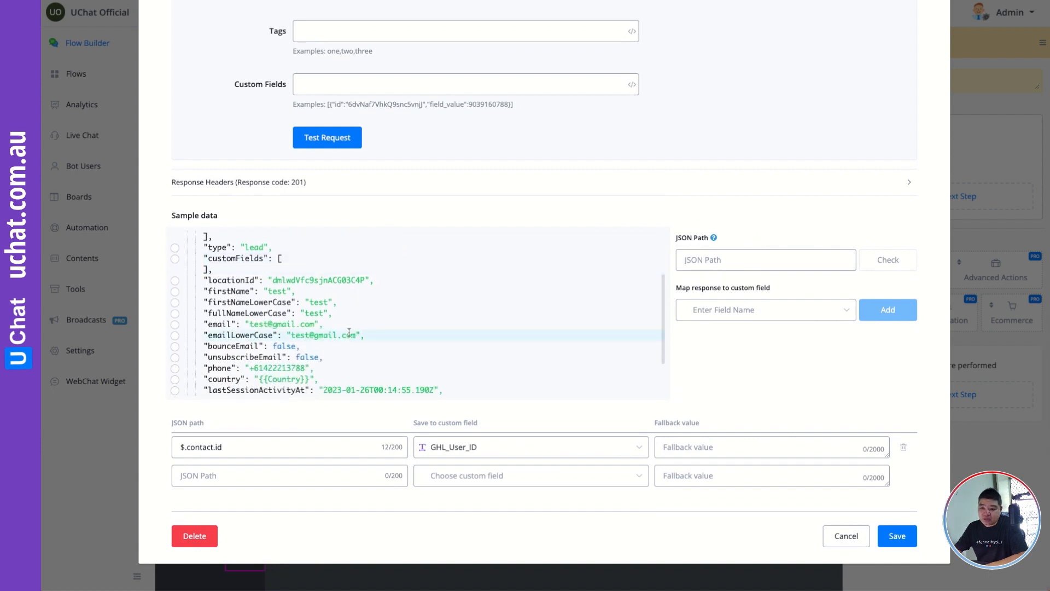
pyautogui.scroll(4, 350, 336)
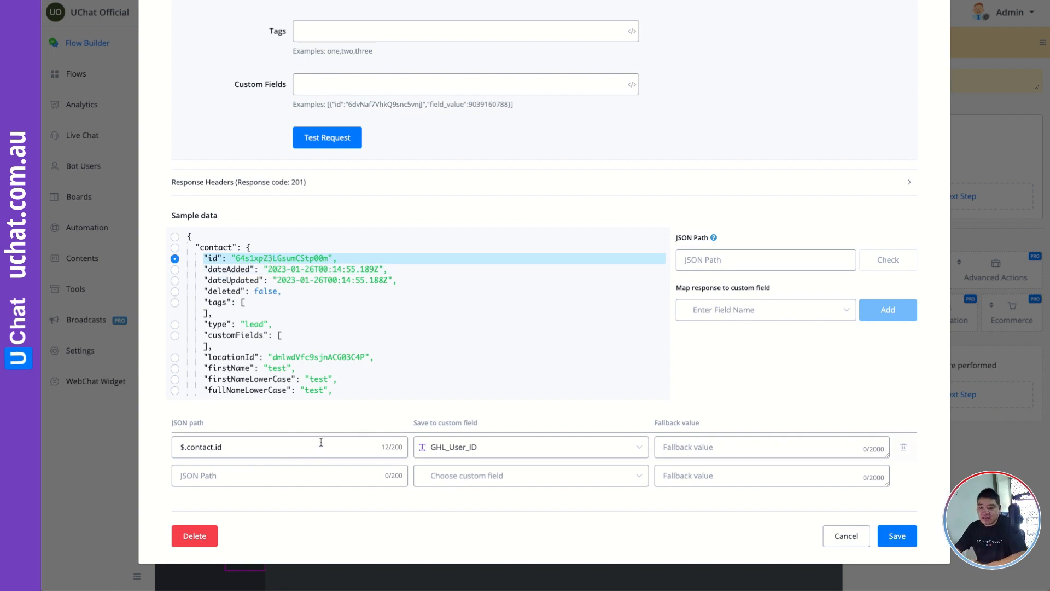
pyautogui.click(900, 538)
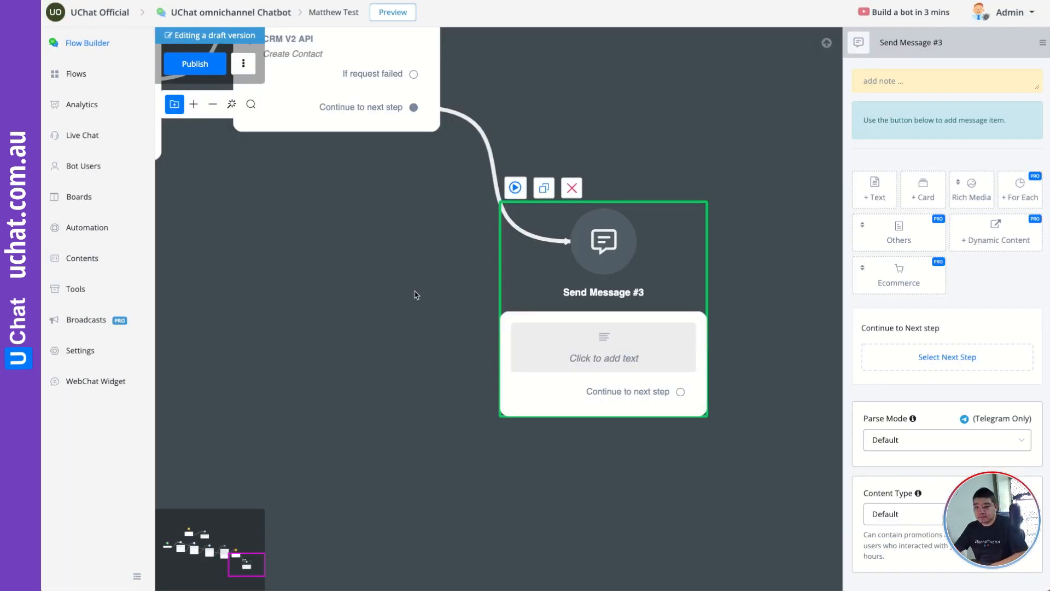
# Add a text item to Send Message #3 reading 'The contact have been synced'
pyautogui.click(387, 256)
pyautogui.moveTo(391, 245); pyautogui.dragTo(398, 313)
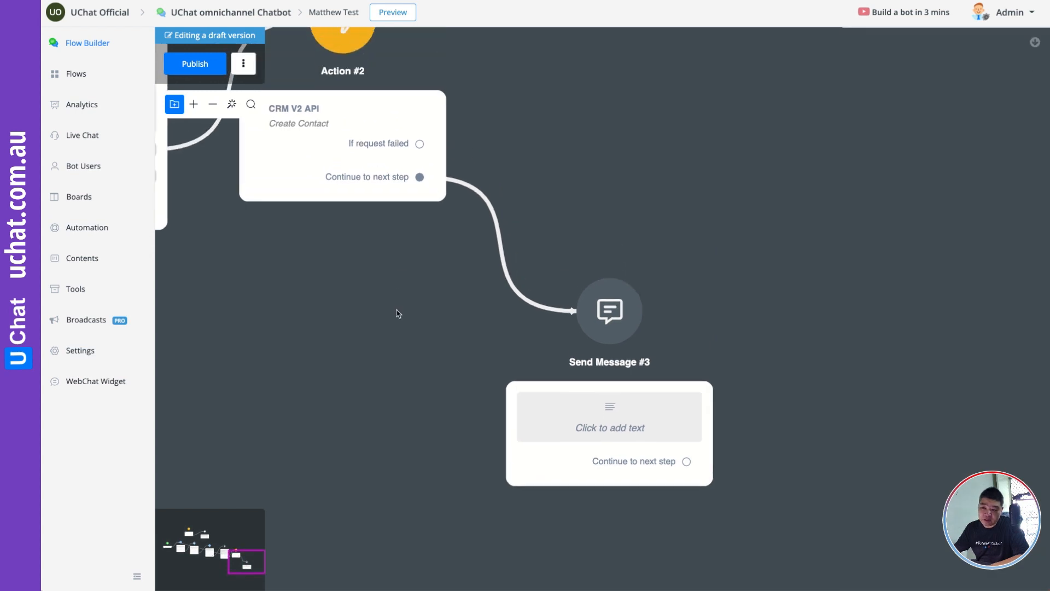
pyautogui.moveTo(633, 419); pyautogui.dragTo(649, 380)
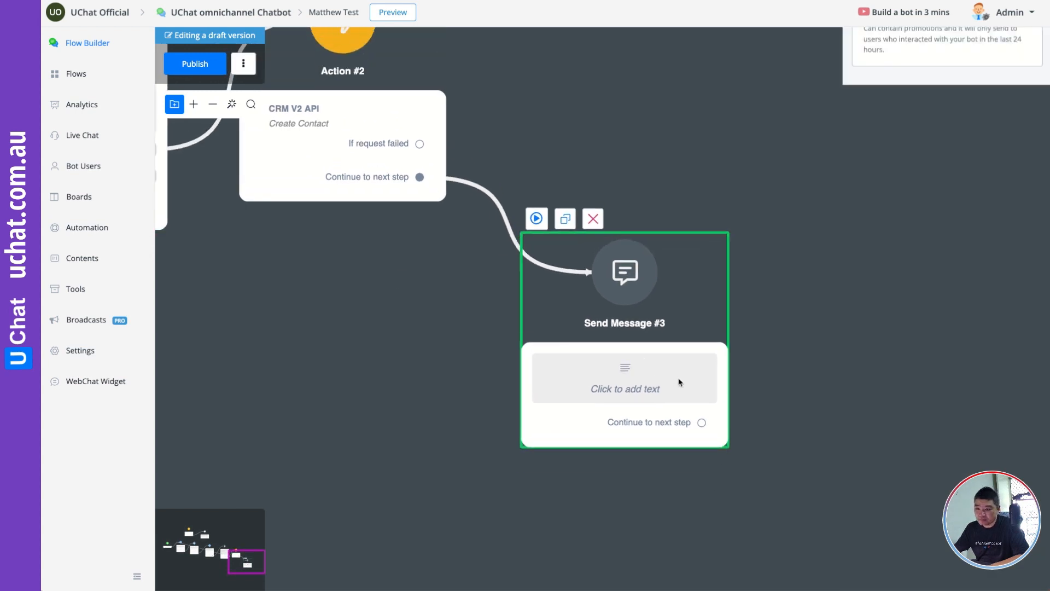
pyautogui.click(880, 190)
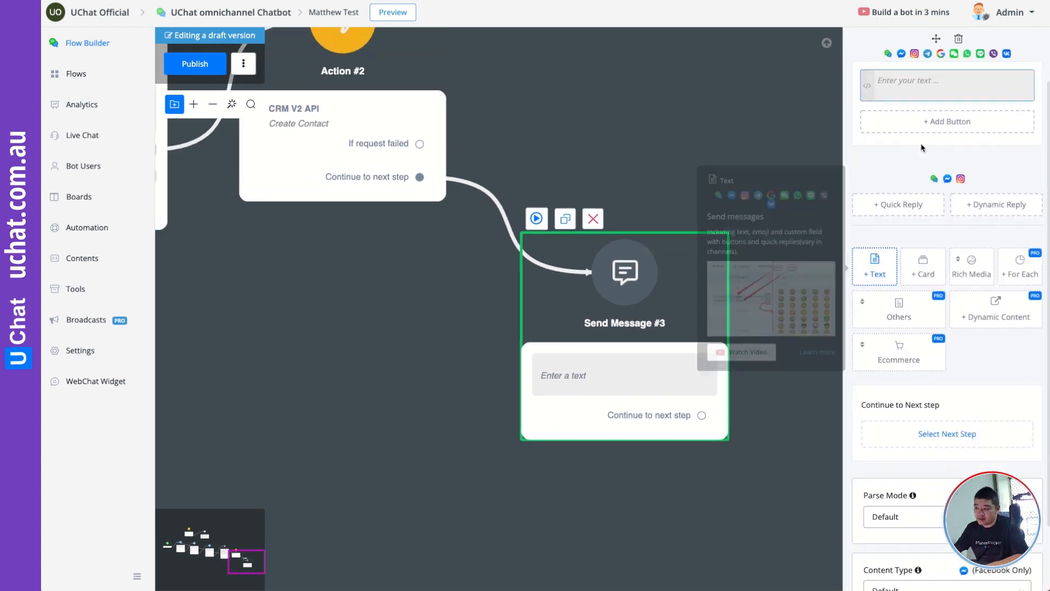
pyautogui.click(917, 94)
pyautogui.write('The contact')
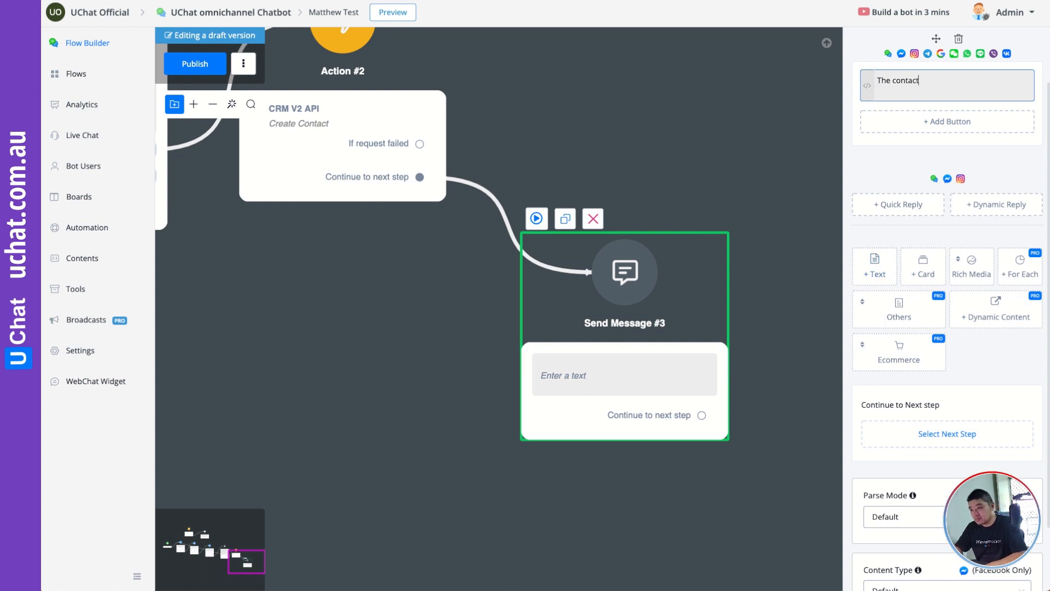
pyautogui.write(' have been synced to AirChatty CRM.')
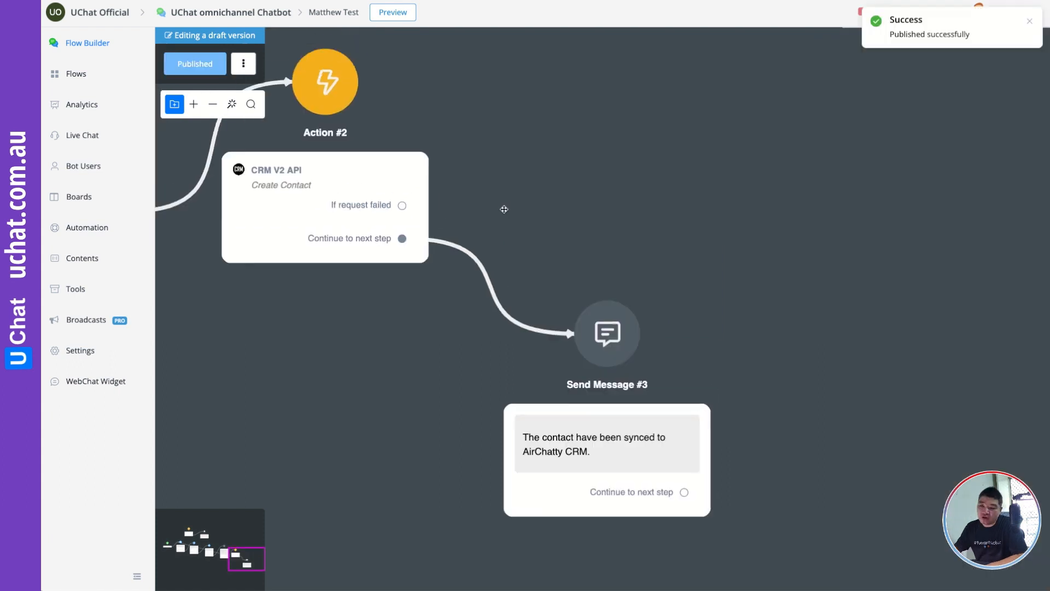
pyautogui.moveTo(389, 243); pyautogui.dragTo(541, 139)
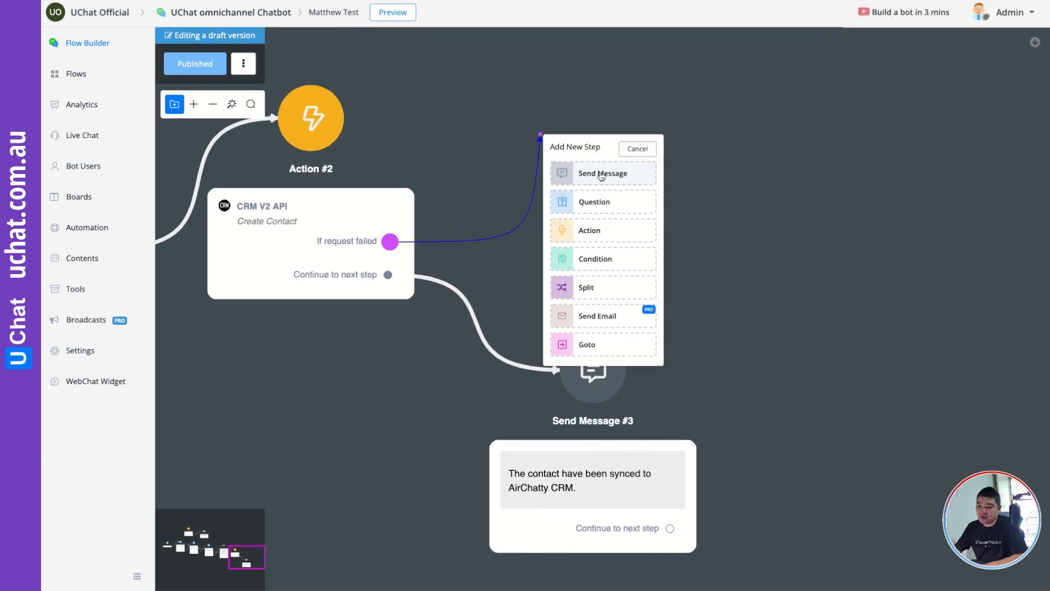
# Add Send Message #4 on the request-failed path saying 'Failed to synced to AirChatty CRM.'
pyautogui.click(602, 173)
pyautogui.click(876, 189)
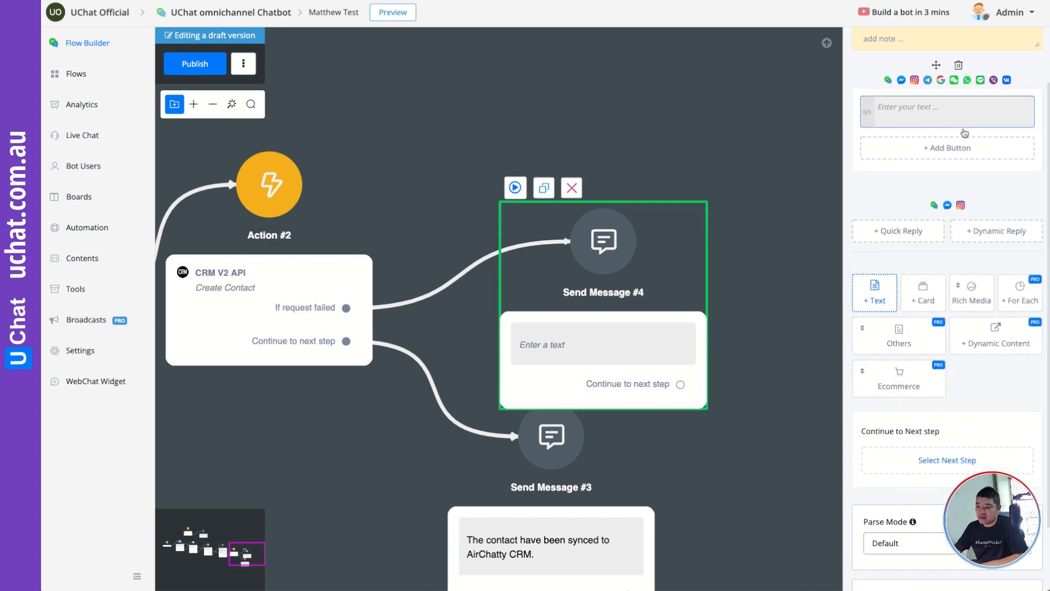
pyautogui.click(906, 82)
pyautogui.write('Fail')
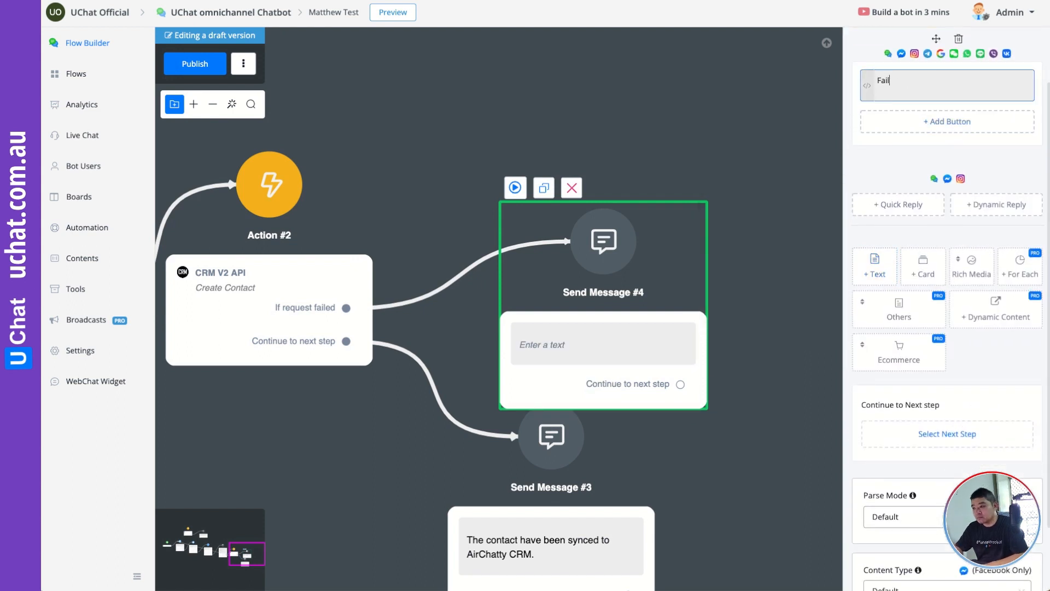
pyautogui.write('ed to synce')
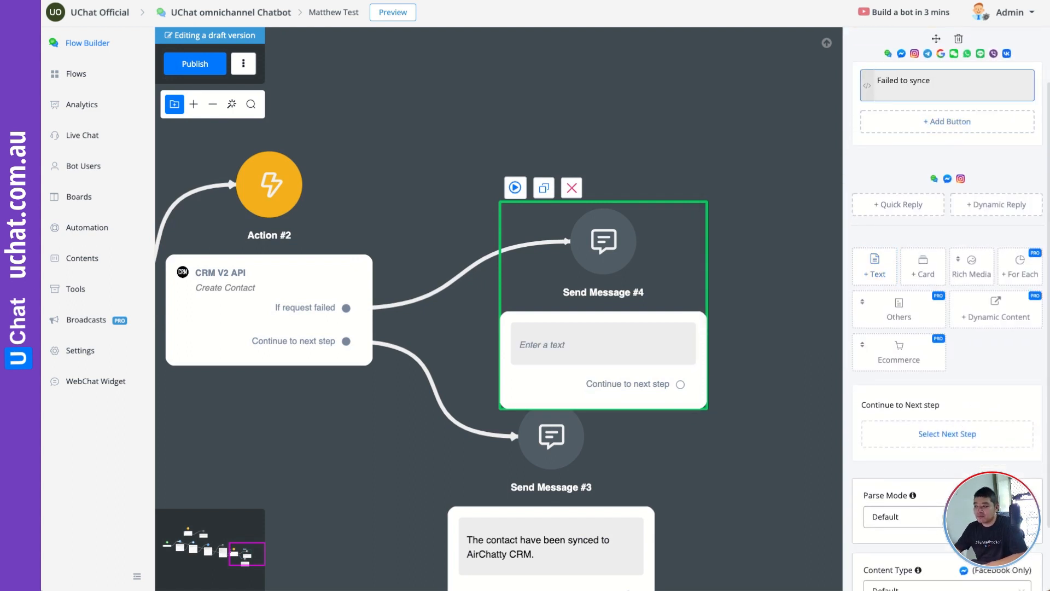
pyautogui.write('d to AirChatty CRM.')
pyautogui.click(631, 136)
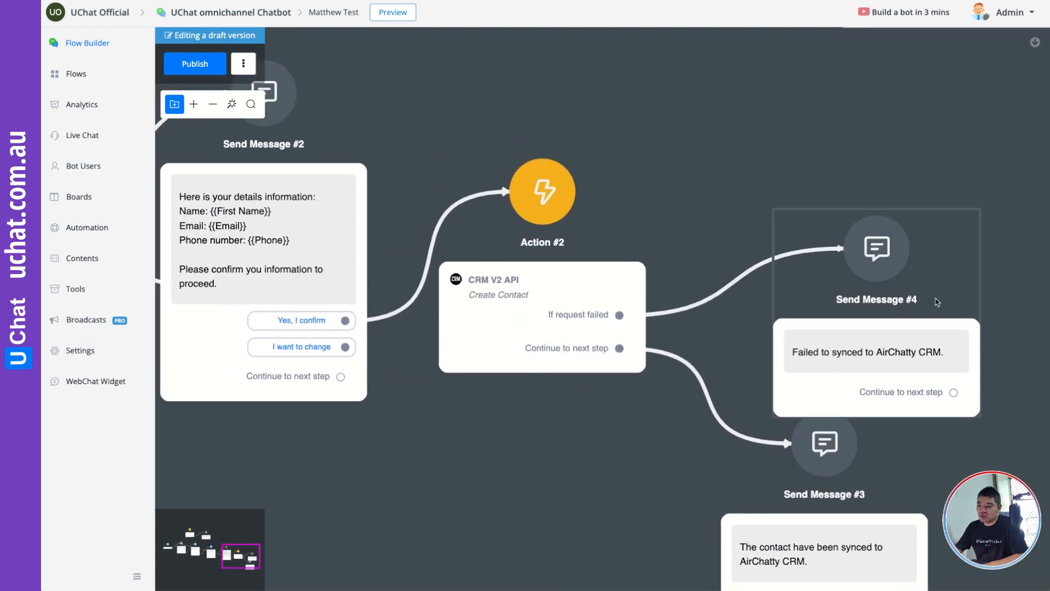
# Publish the updated flow
pyautogui.click(938, 302)
pyautogui.moveTo(629, 111); pyautogui.dragTo(750, 148)
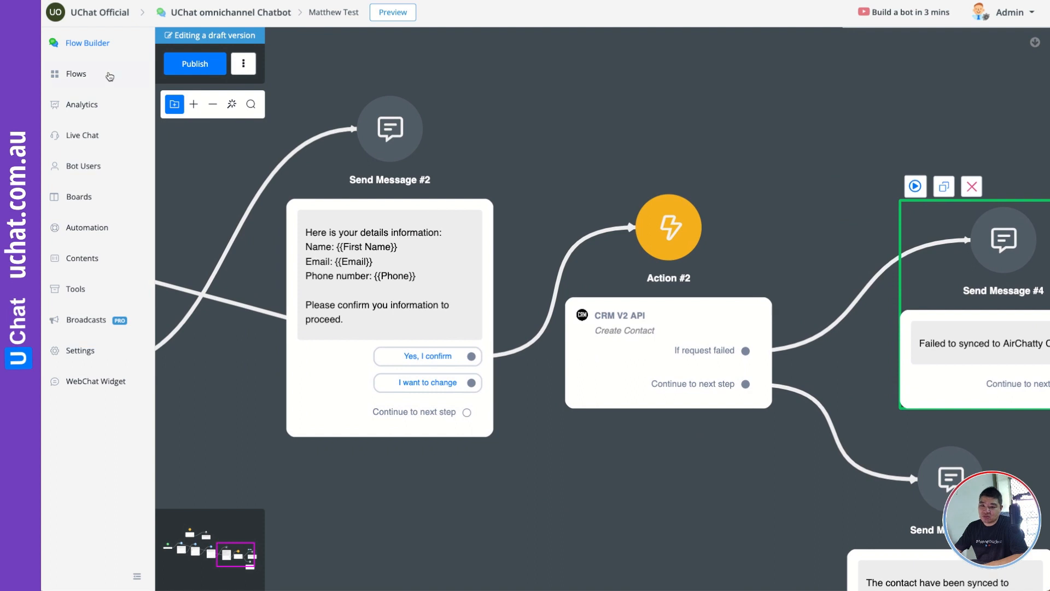
pyautogui.click(195, 63)
pyautogui.moveTo(641, 126); pyautogui.dragTo(734, 138)
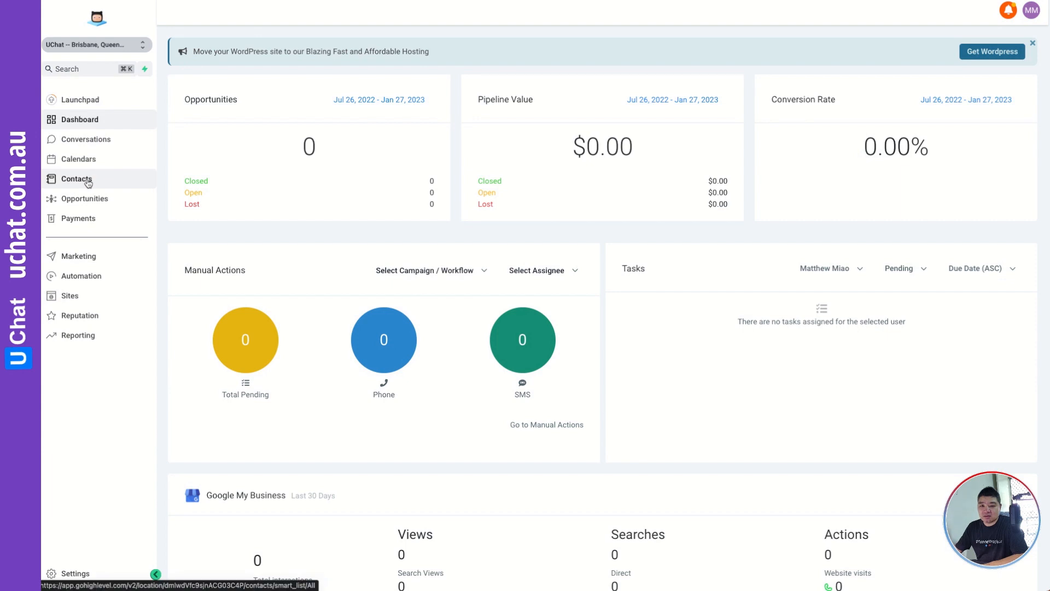
# Delete the Test contact from GoHighLevel's Contacts list and reload the page
pyautogui.click(88, 183)
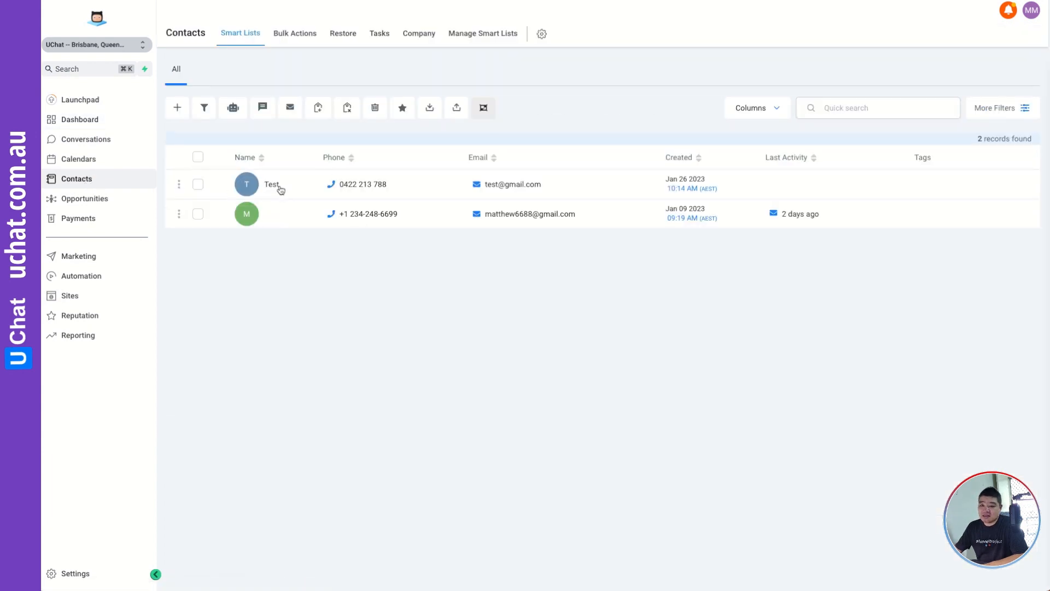
pyautogui.click(198, 185)
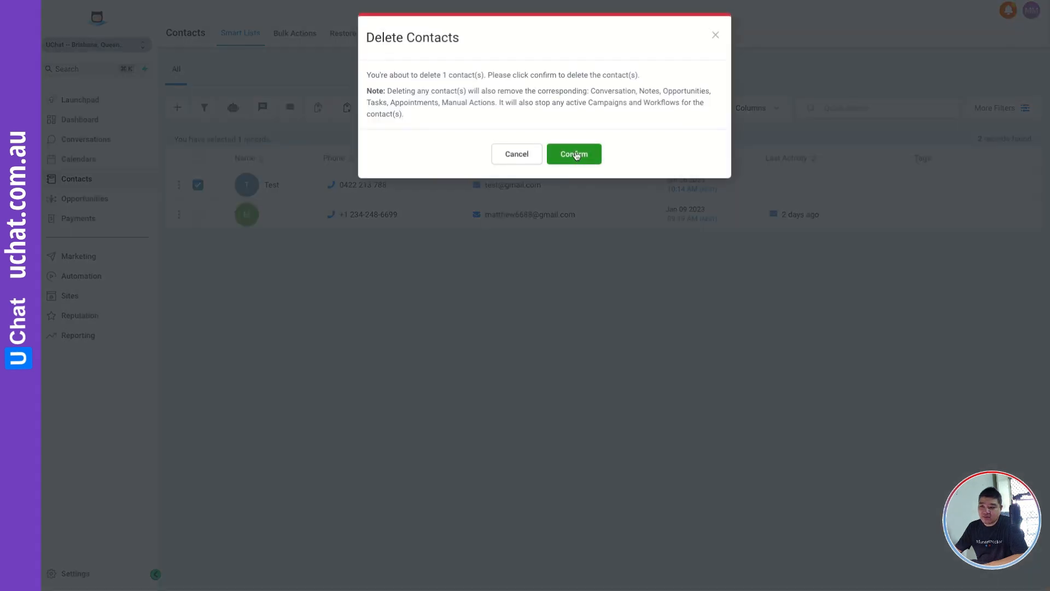
pyautogui.click(570, 147)
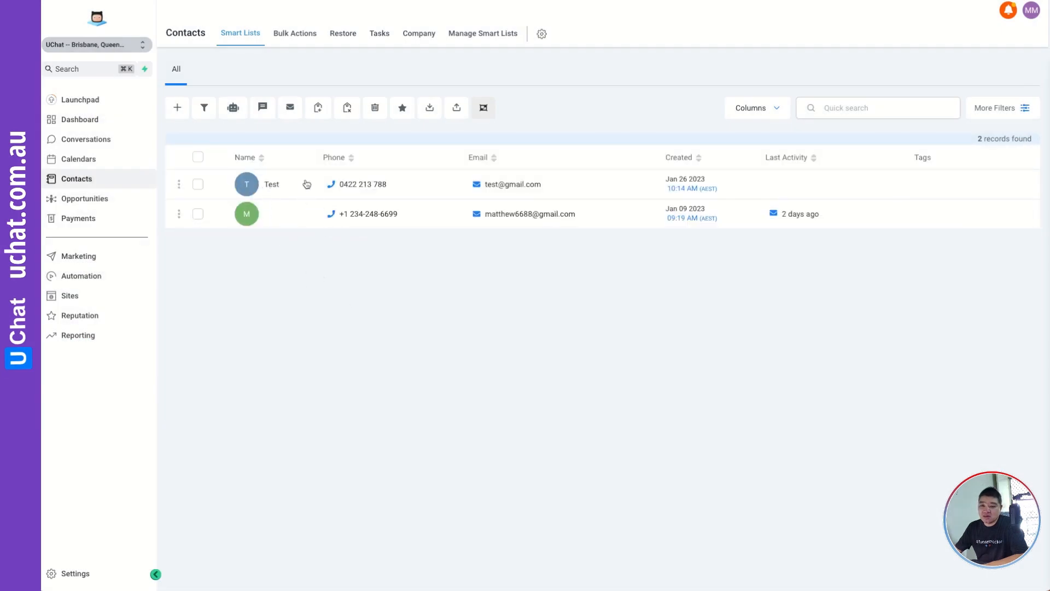
pyautogui.rightClick(310, 258)
pyautogui.click(344, 293)
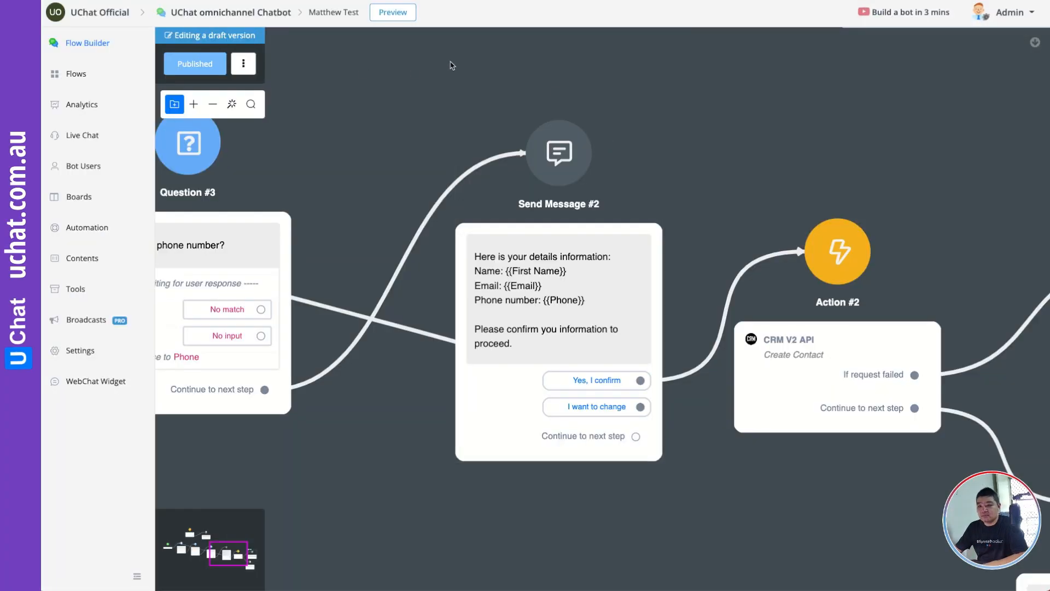
# Start a preview of the flow in a Web channel popup chat
pyautogui.moveTo(578, 112); pyautogui.dragTo(996, 170)
pyautogui.moveTo(467, 113); pyautogui.dragTo(843, 177)
pyautogui.moveTo(634, 159); pyautogui.dragTo(749, 179)
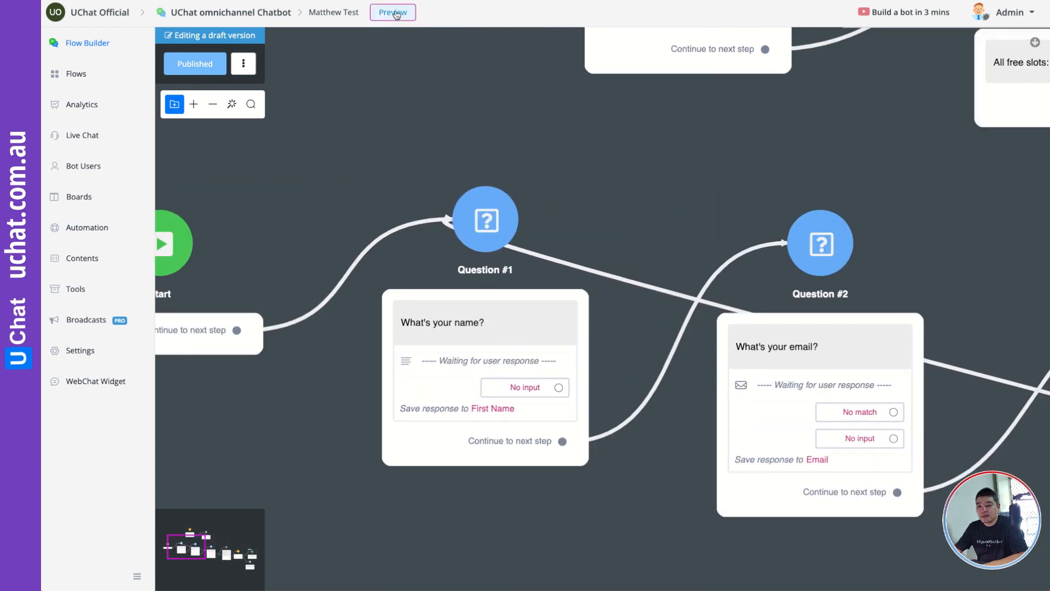
pyautogui.click(395, 12)
pyautogui.click(509, 116)
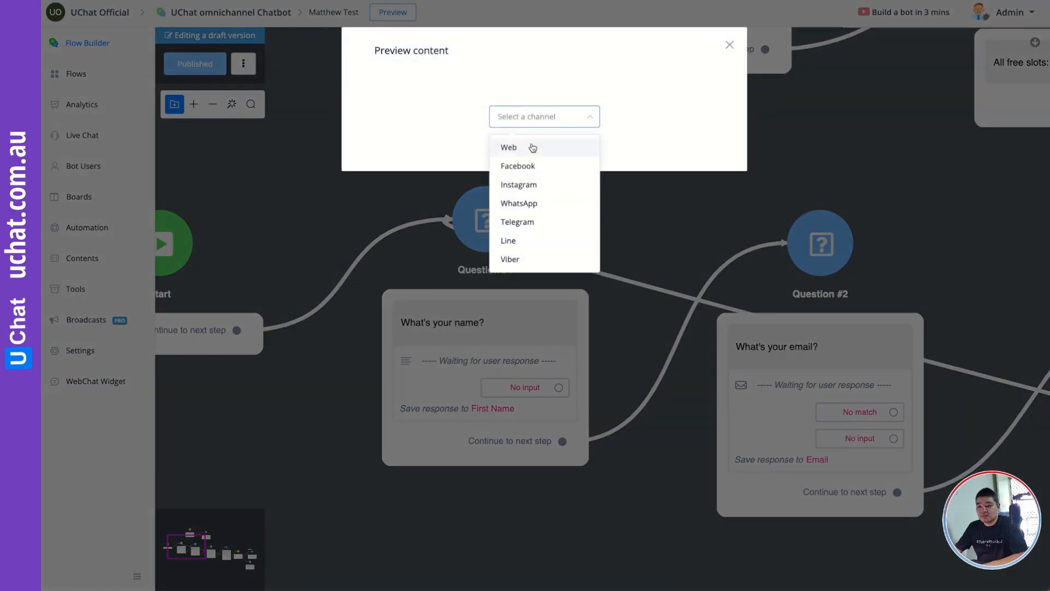
pyautogui.click(533, 148)
pyautogui.click(540, 147)
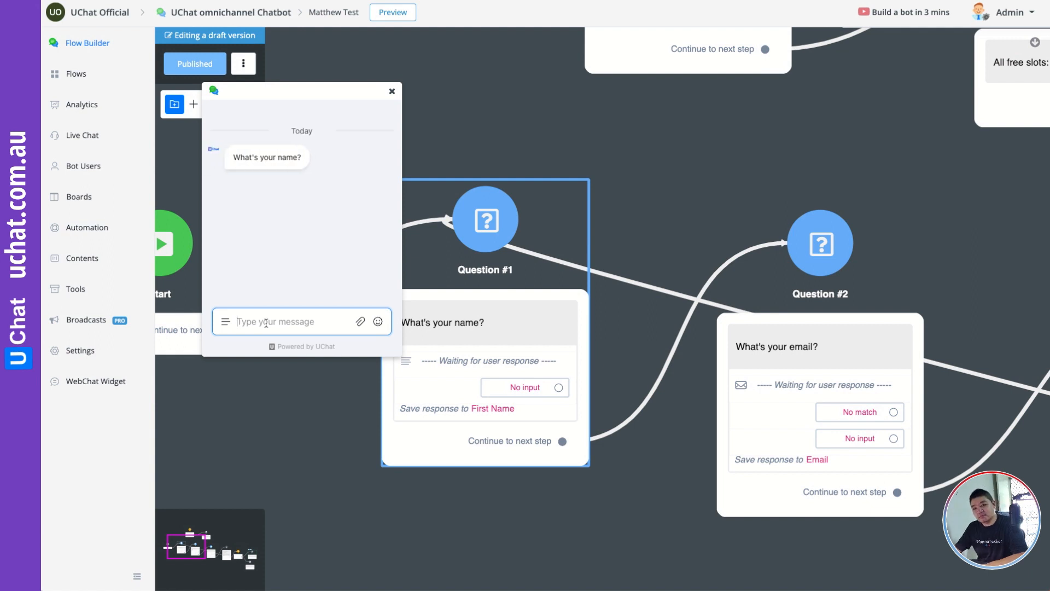
# Answer the chat with a name, email address and phone number, then confirm the details
pyautogui.write('M')
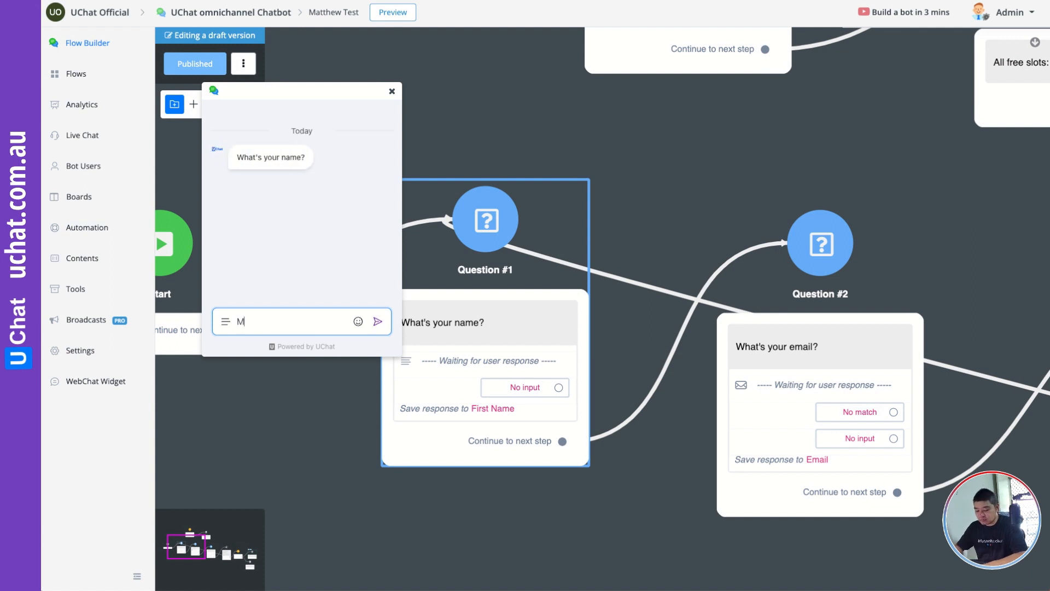
pyautogui.write('atthew from U')
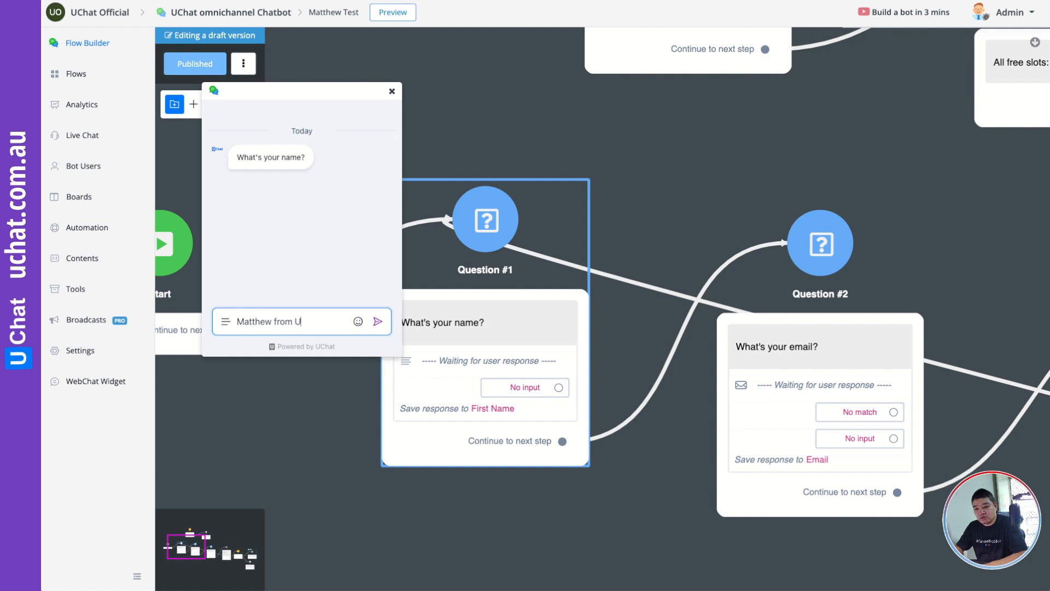
pyautogui.write('Chat')
pyautogui.press('Return')
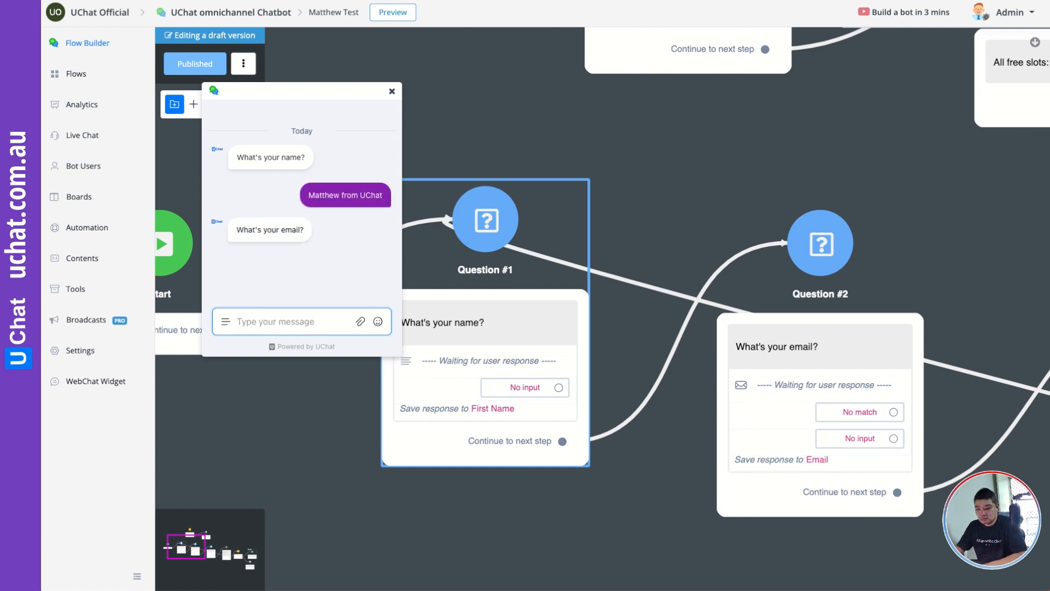
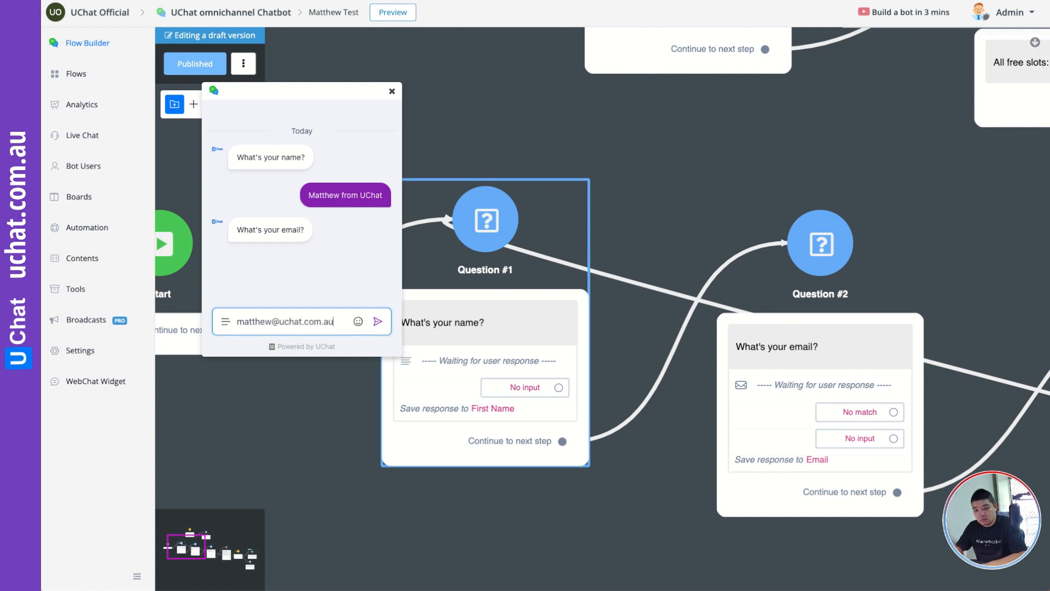
pyautogui.press('Return')
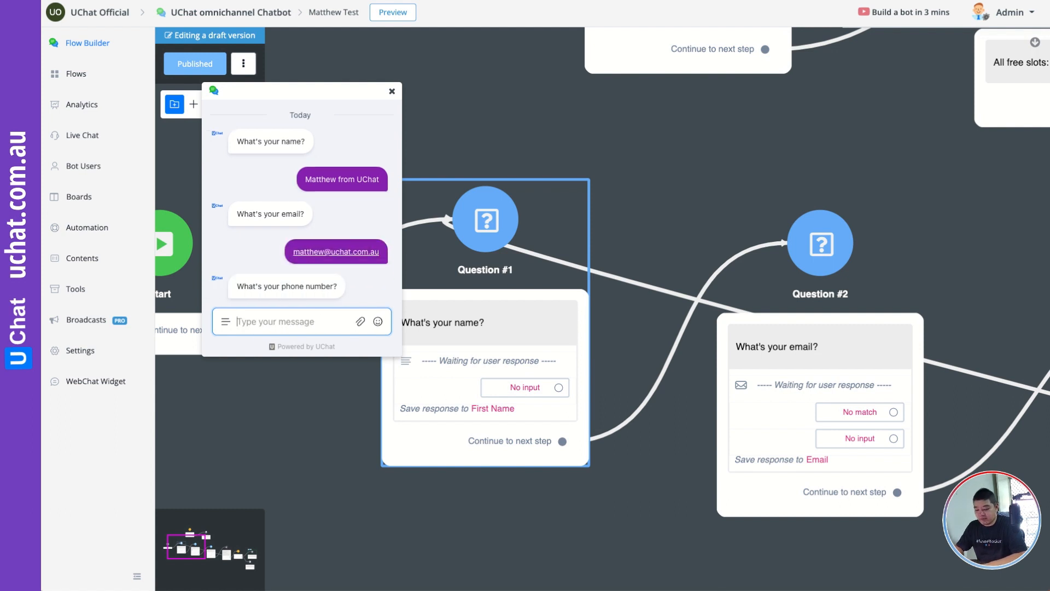
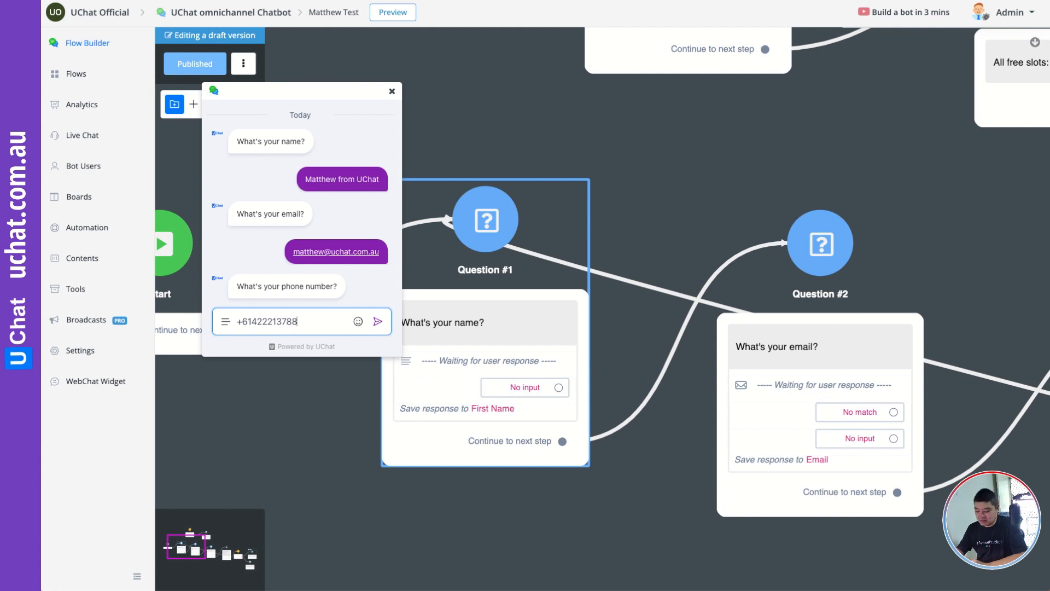
pyautogui.press('Return')
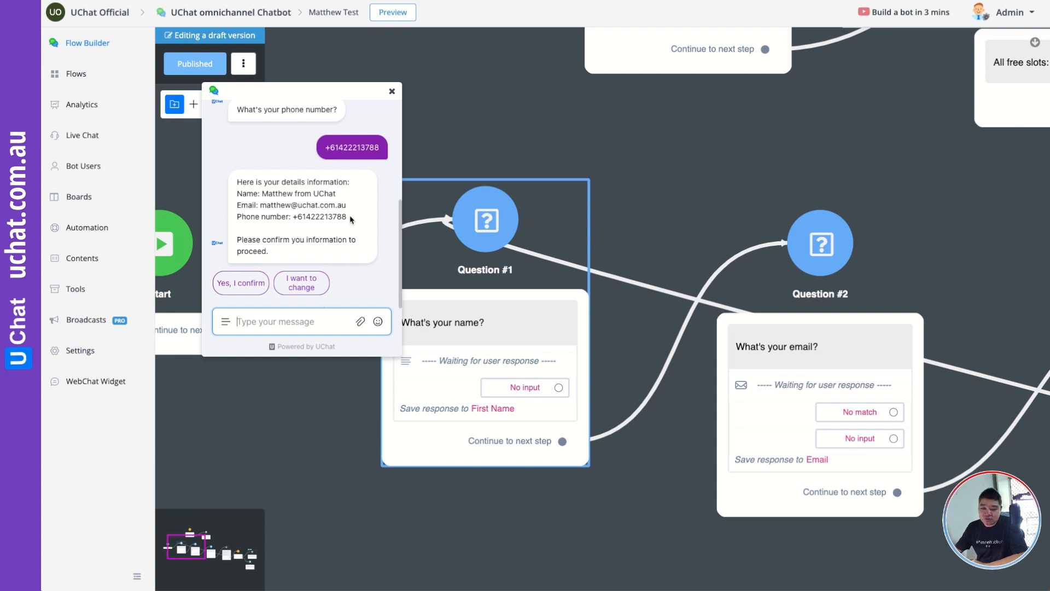
pyautogui.click(243, 285)
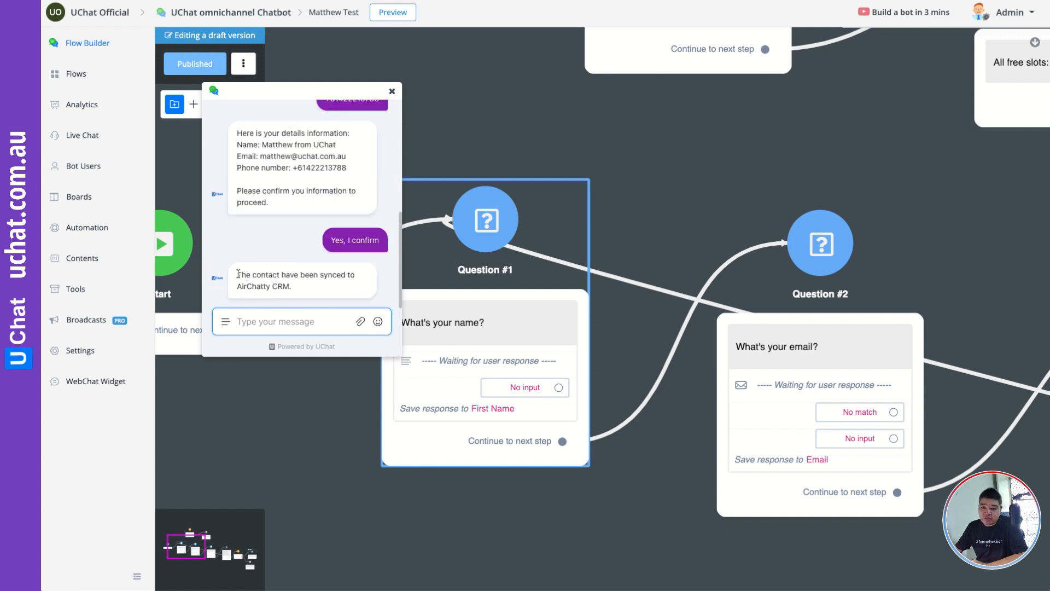
pyautogui.moveTo(238, 274); pyautogui.dragTo(305, 288)
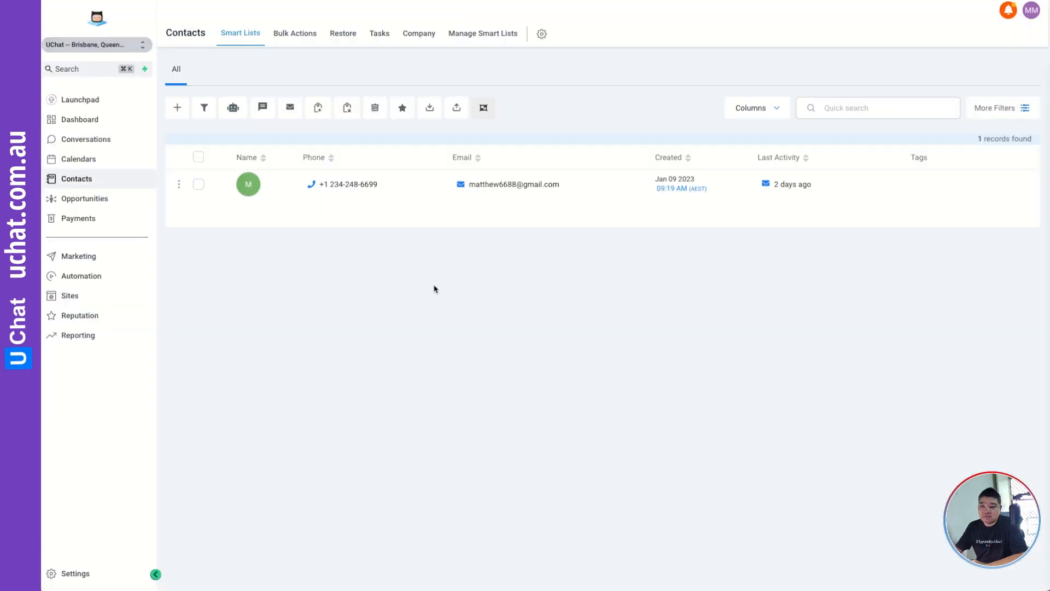
# Reload the GoHighLevel Contacts list to check for the newly synced contact
pyautogui.rightClick(370, 248)
pyautogui.click(371, 270)
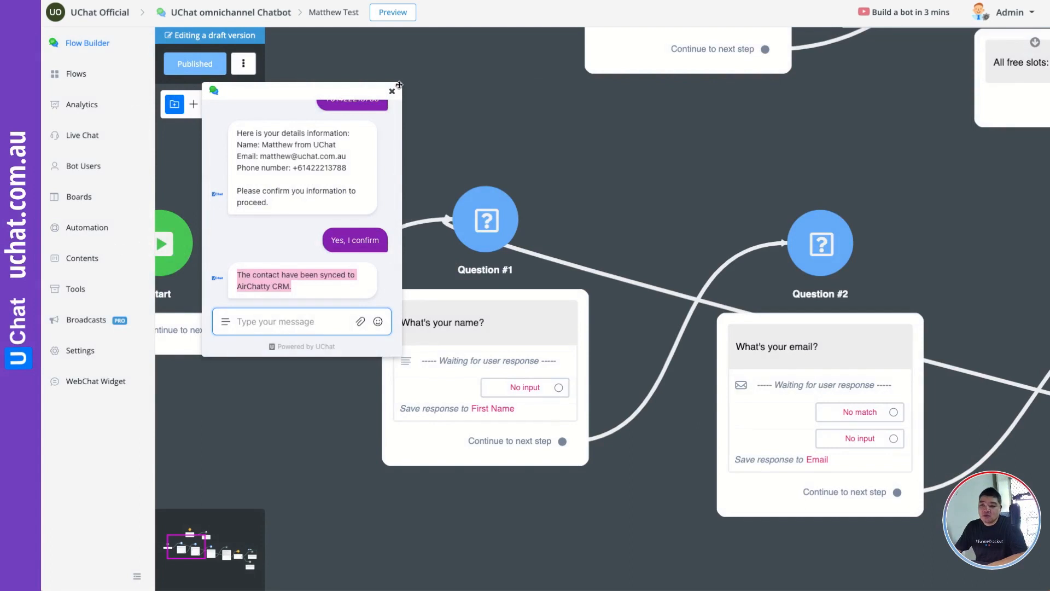
# Close the preview and create a CRM V2 Webhook trigger under Automation, showing its event types
pyautogui.click(394, 91)
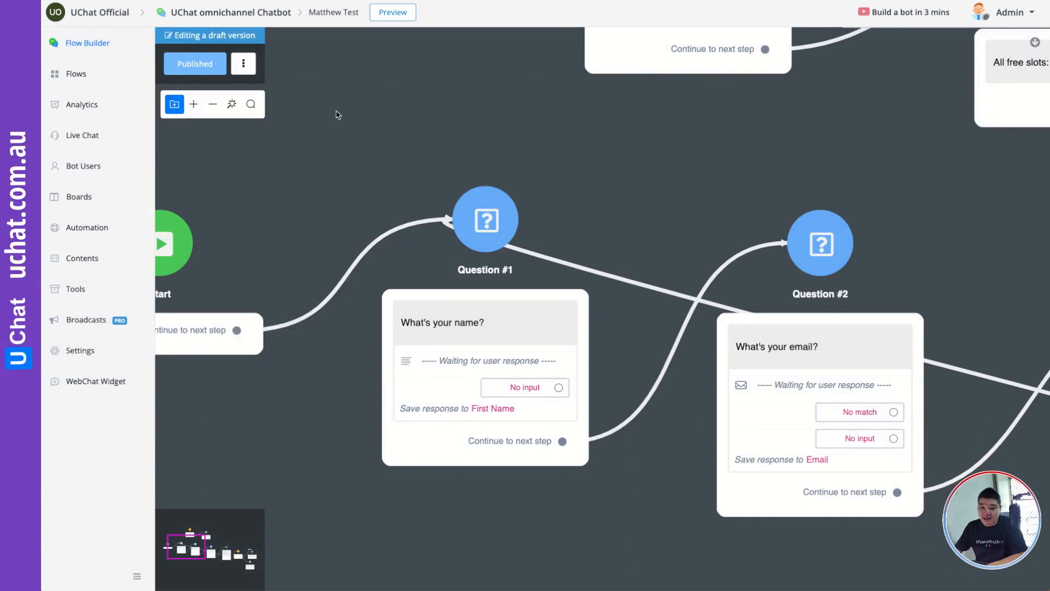
pyautogui.click(87, 229)
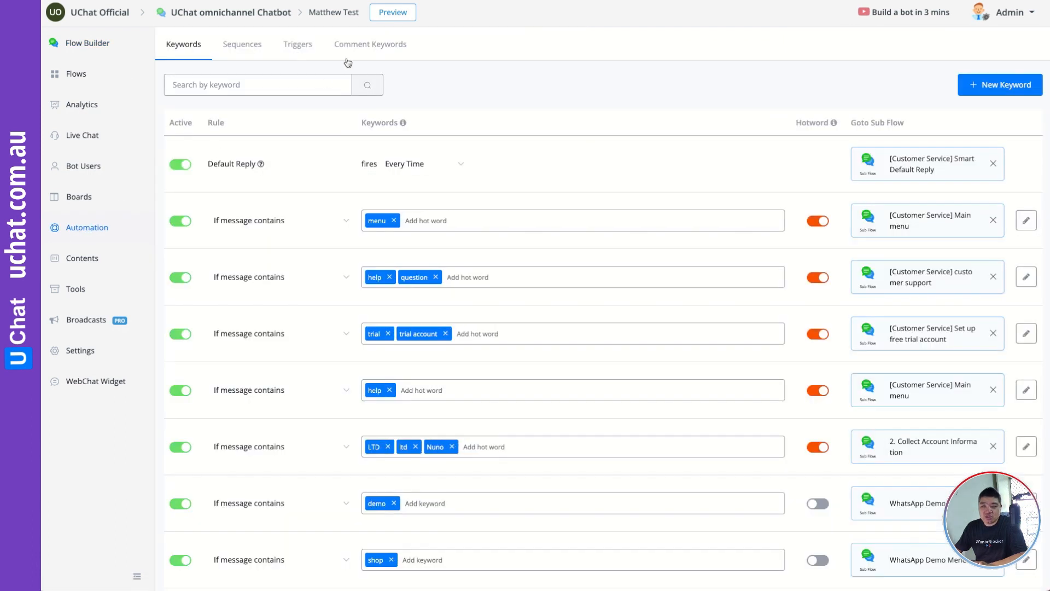
pyautogui.click(304, 51)
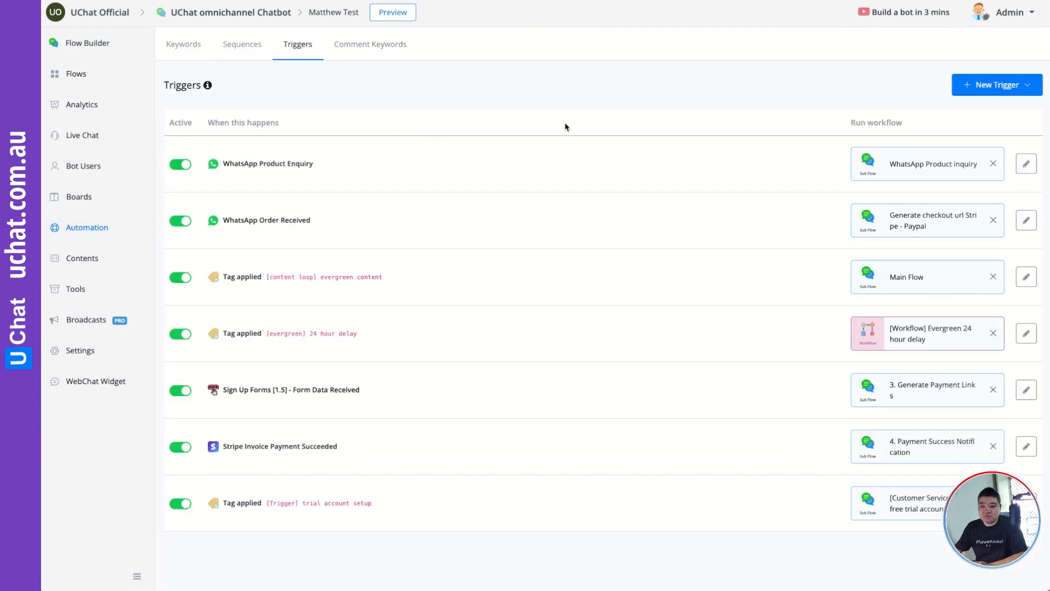
pyautogui.click(1002, 85)
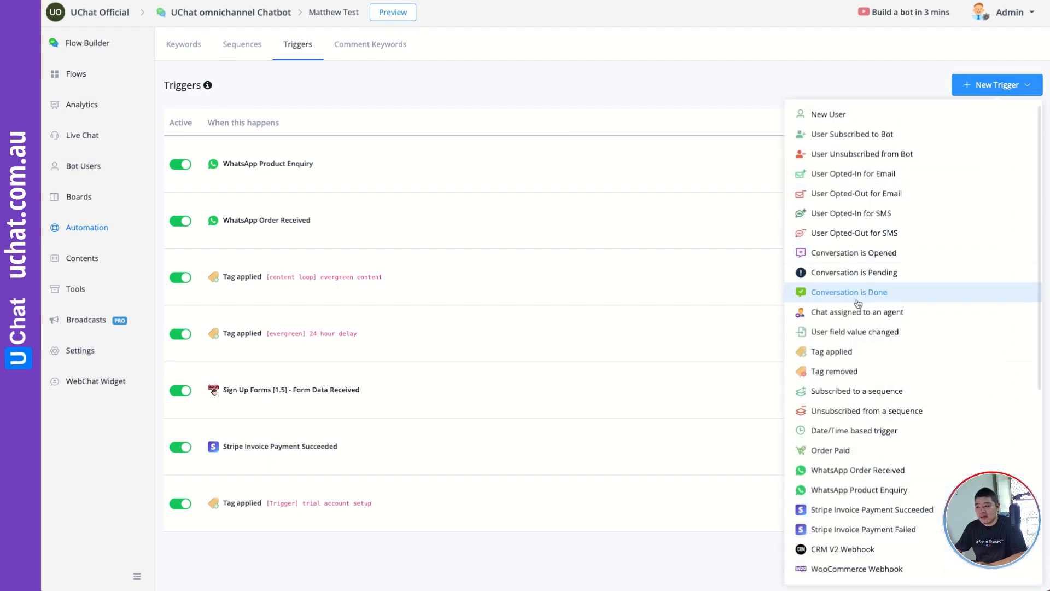
pyautogui.scroll(-1, 858, 303)
pyautogui.scroll(-5, 858, 298)
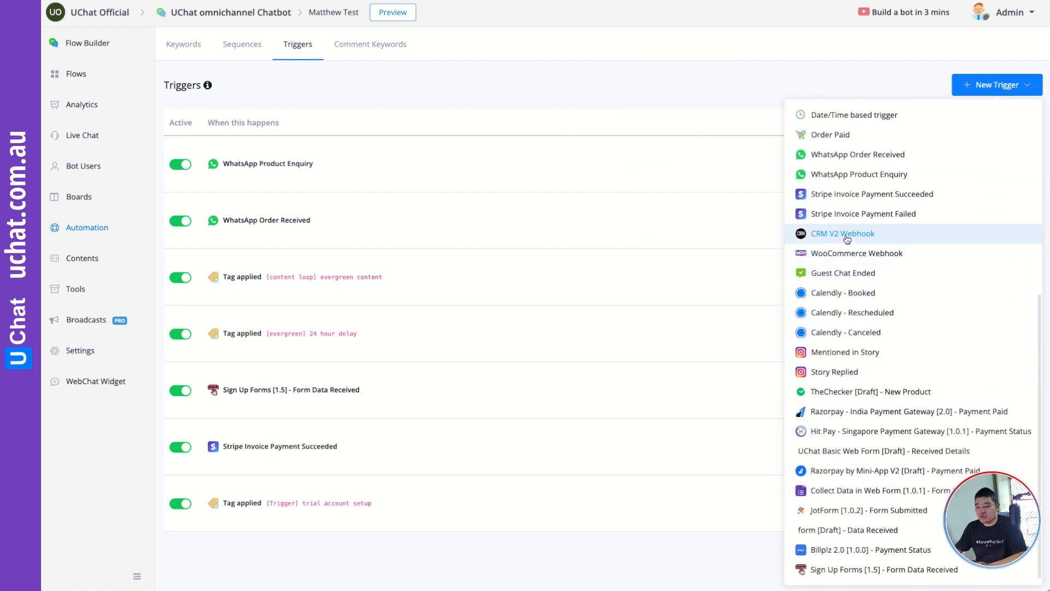
pyautogui.click(827, 234)
pyautogui.click(526, 107)
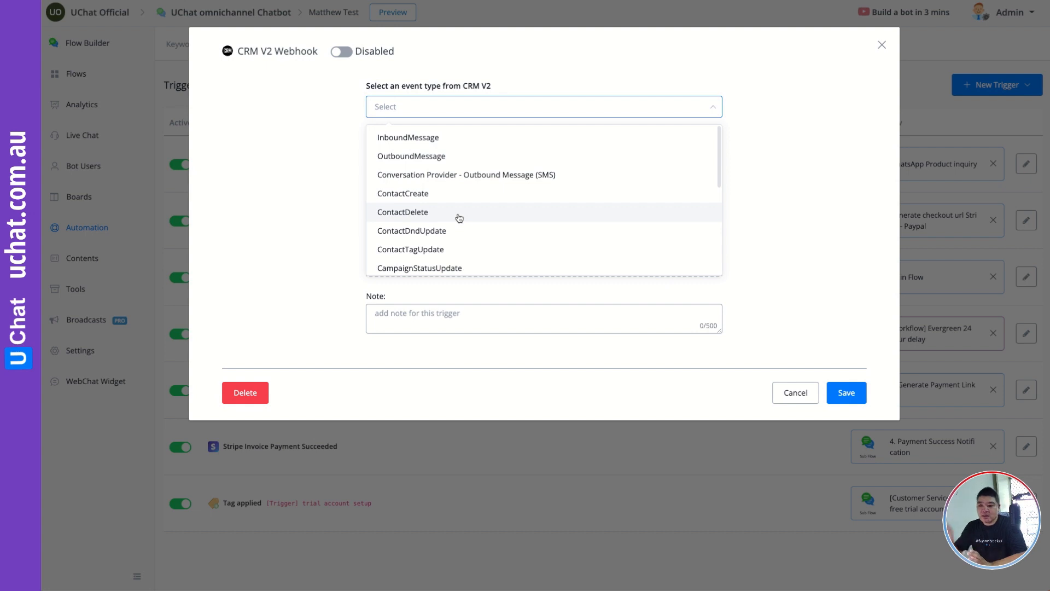
pyautogui.scroll(-1, 438, 178)
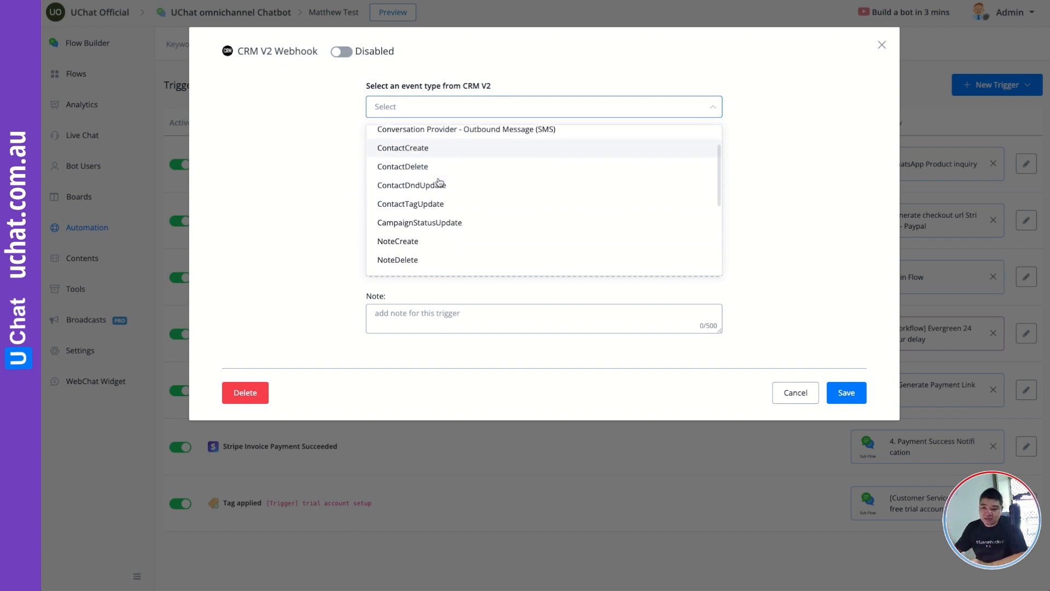
pyautogui.scroll(-1, 439, 182)
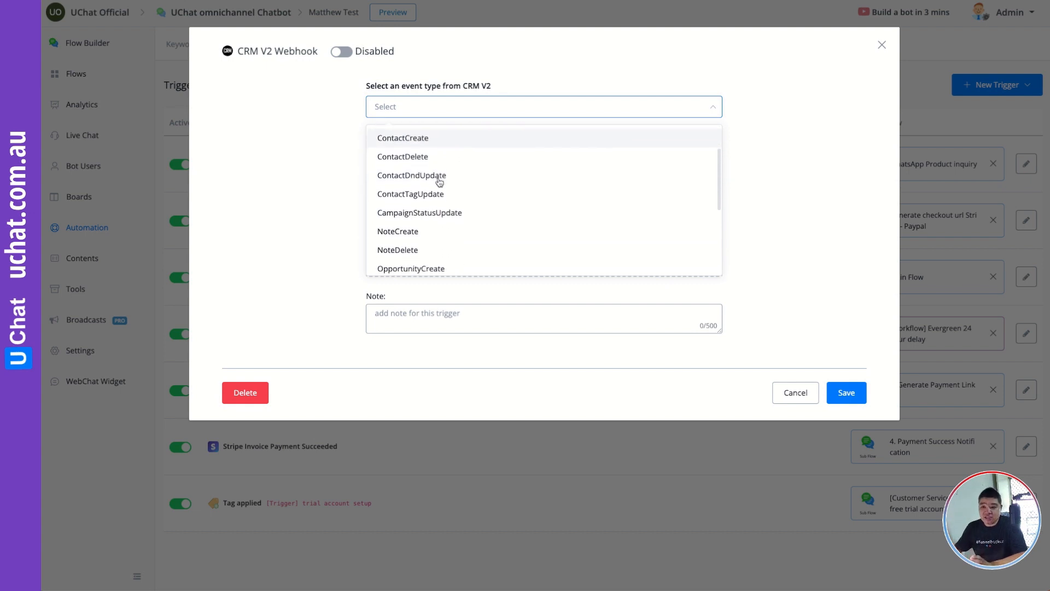
pyautogui.scroll(-3, 440, 182)
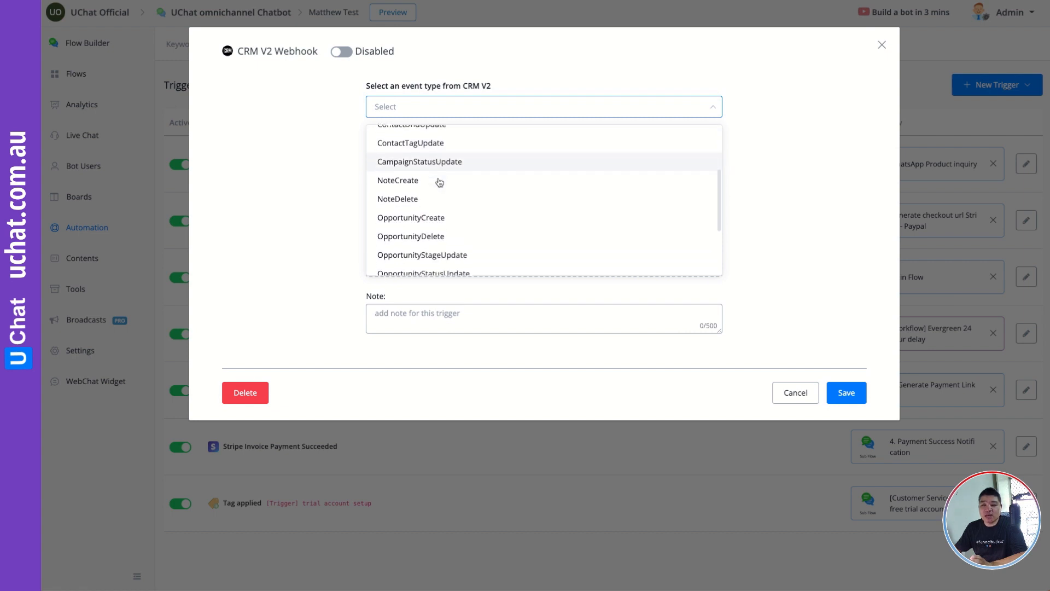
pyautogui.scroll(-1, 439, 182)
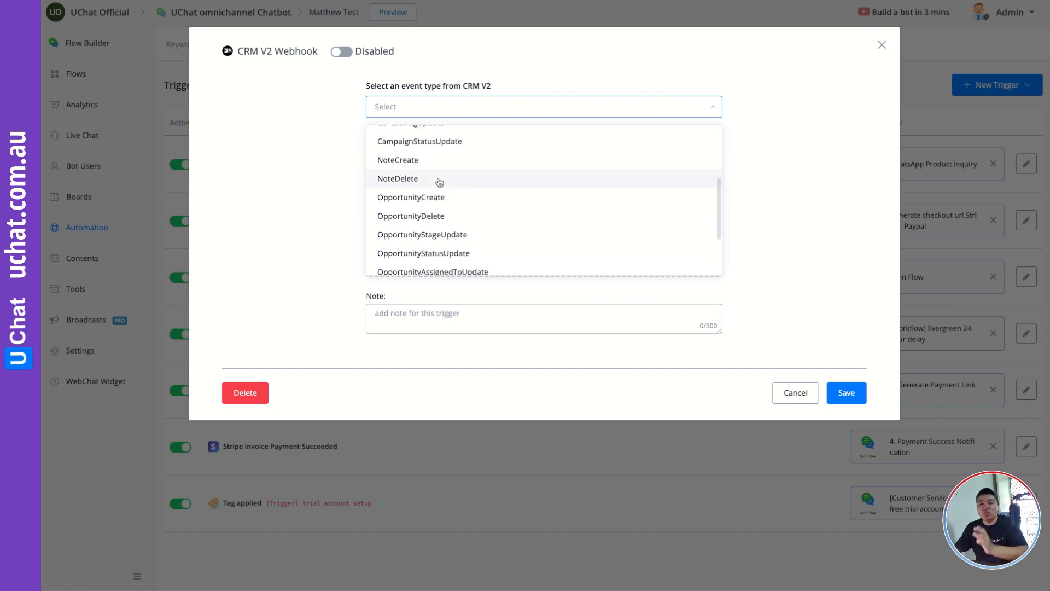
pyautogui.scroll(8, 439, 183)
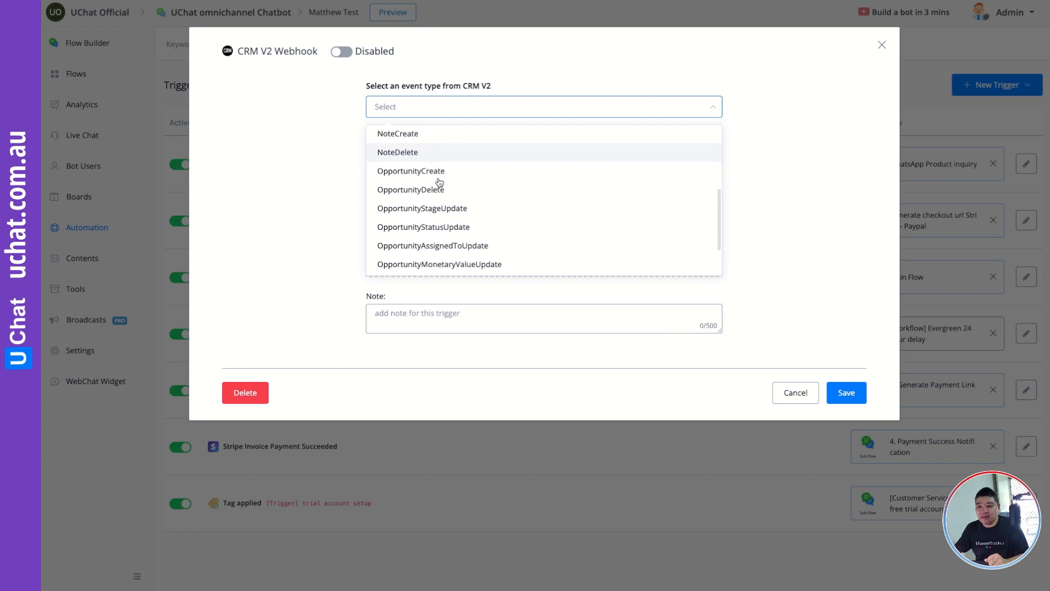
pyautogui.scroll(1, 439, 182)
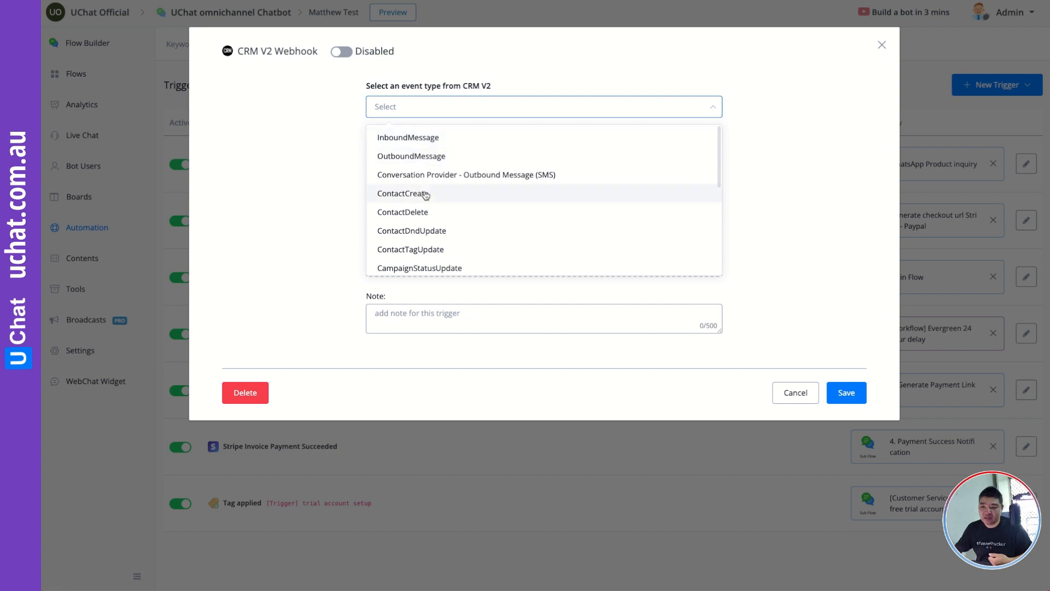
pyautogui.scroll(-1, 426, 195)
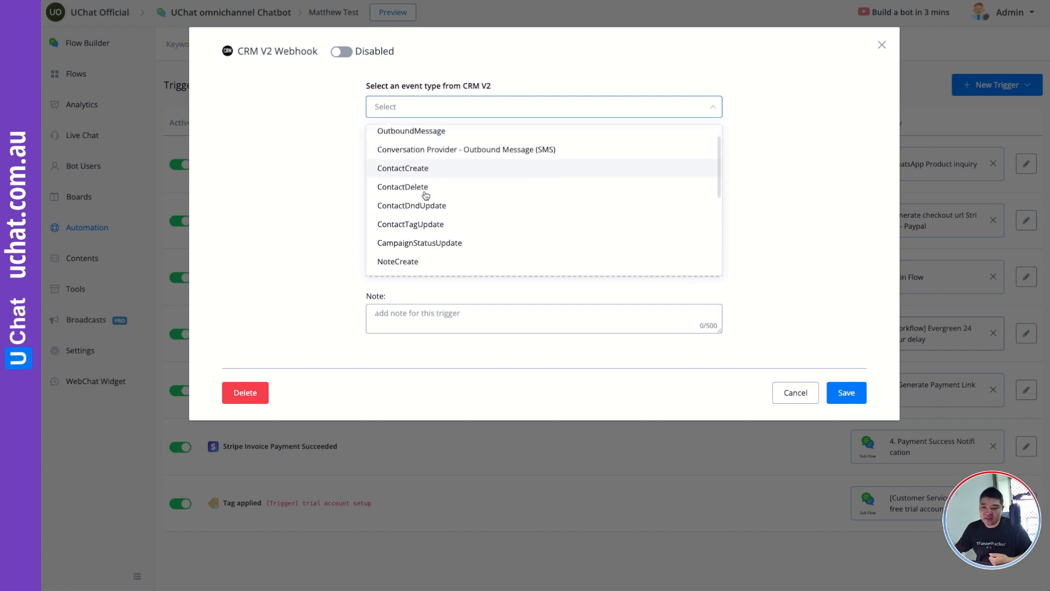
pyautogui.scroll(-1, 424, 197)
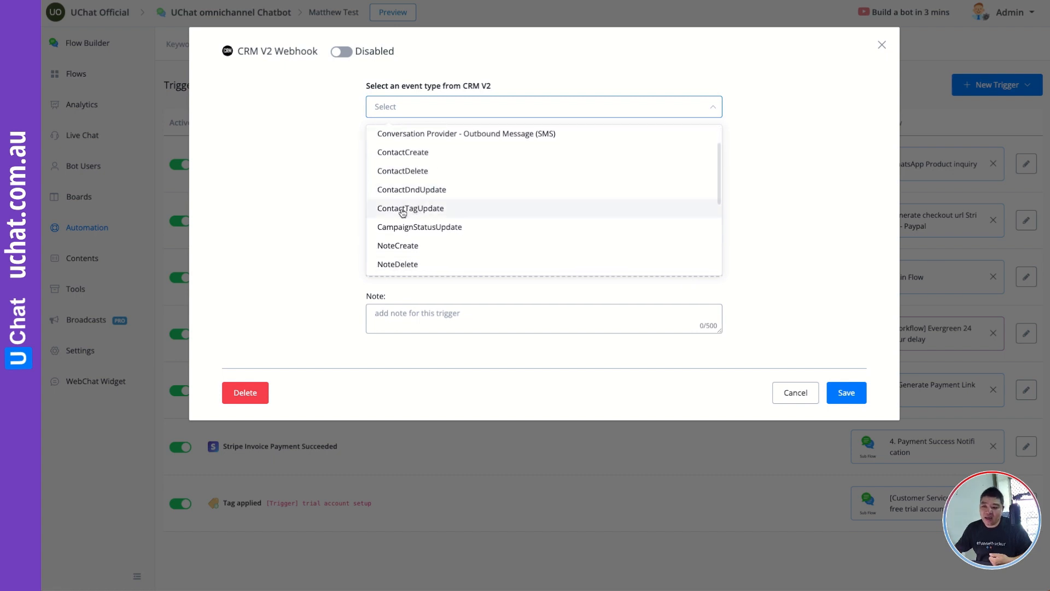
pyautogui.scroll(-1, 438, 211)
pyautogui.scroll(-1, 440, 212)
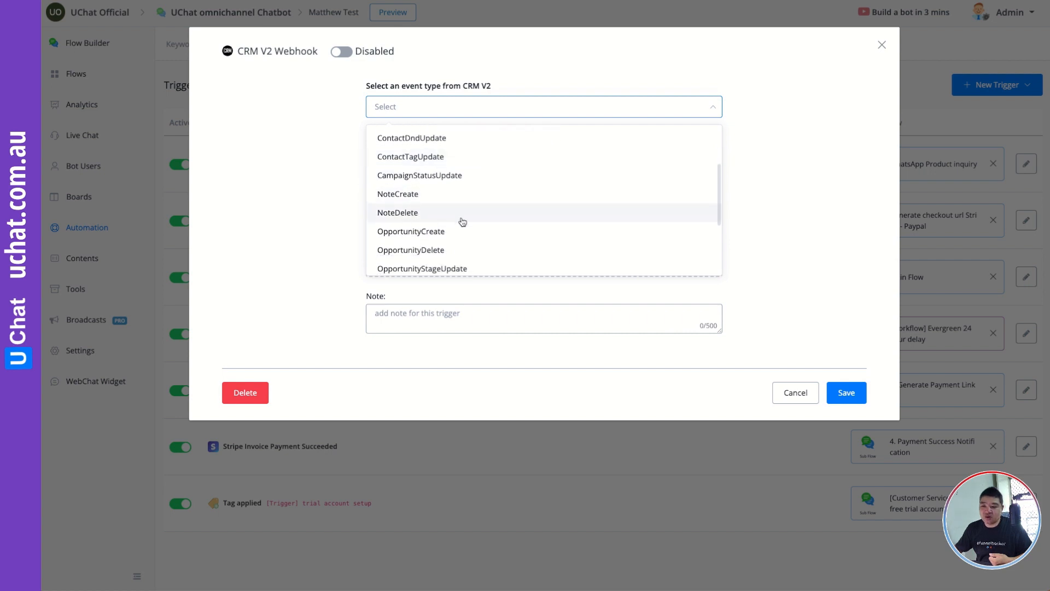
pyautogui.scroll(-3, 462, 221)
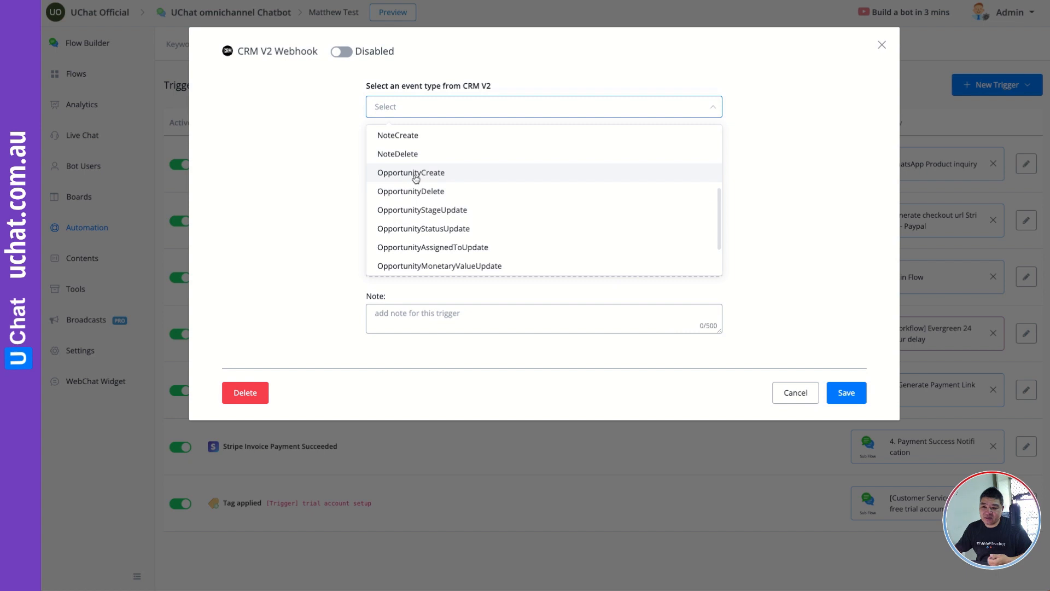
pyautogui.scroll(-3, 445, 216)
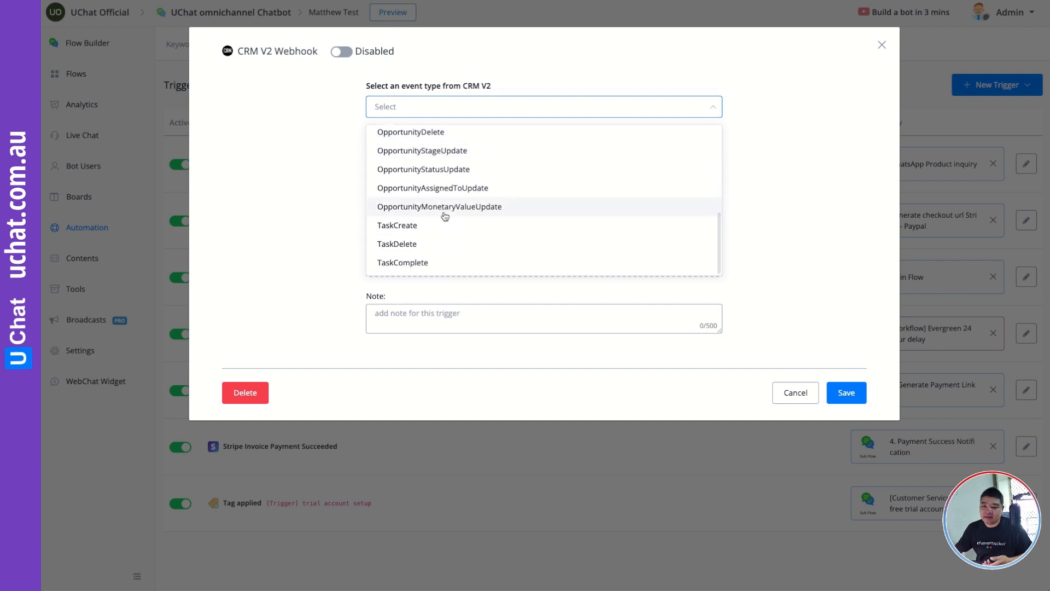